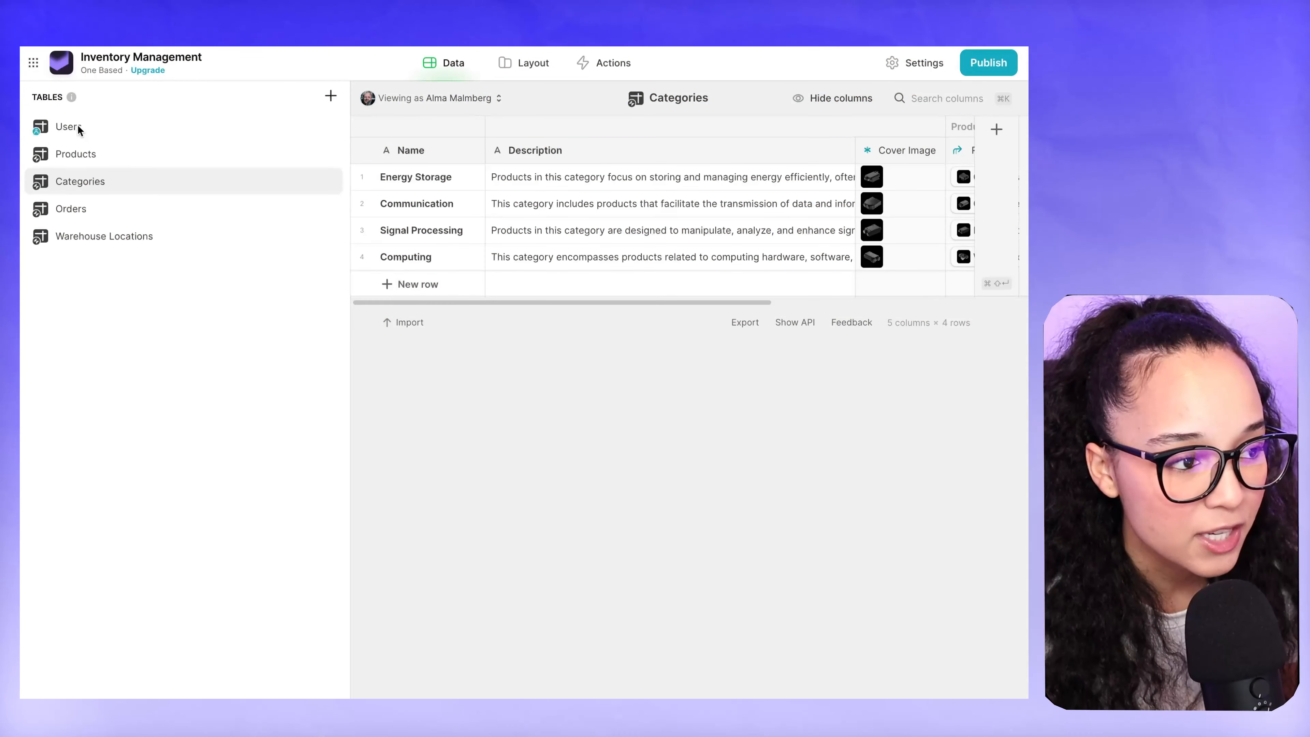
- Review the records and columns of the Users, Products and Categories tables
{"action": "left_click", "coordinate": [96, 132]}
{"action": "left_click", "coordinate": [97, 156]}
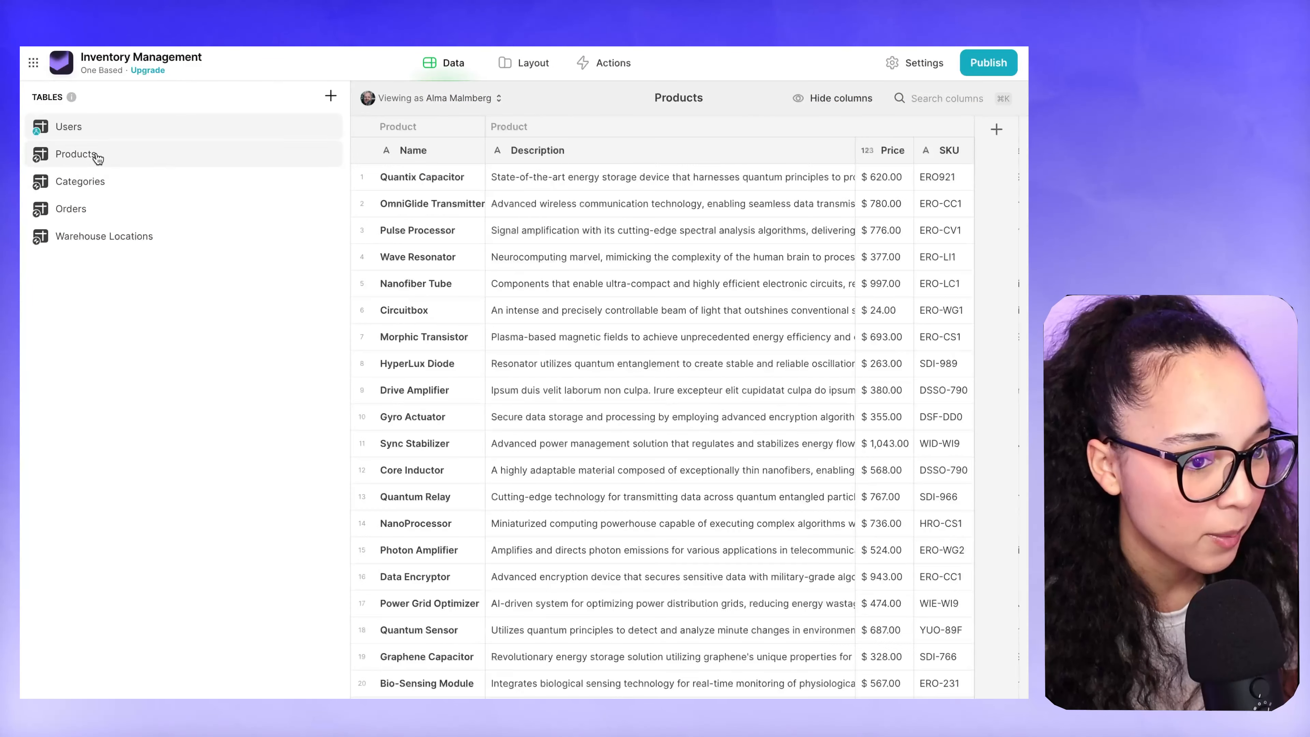
{"action": "left_click", "coordinate": [97, 182]}
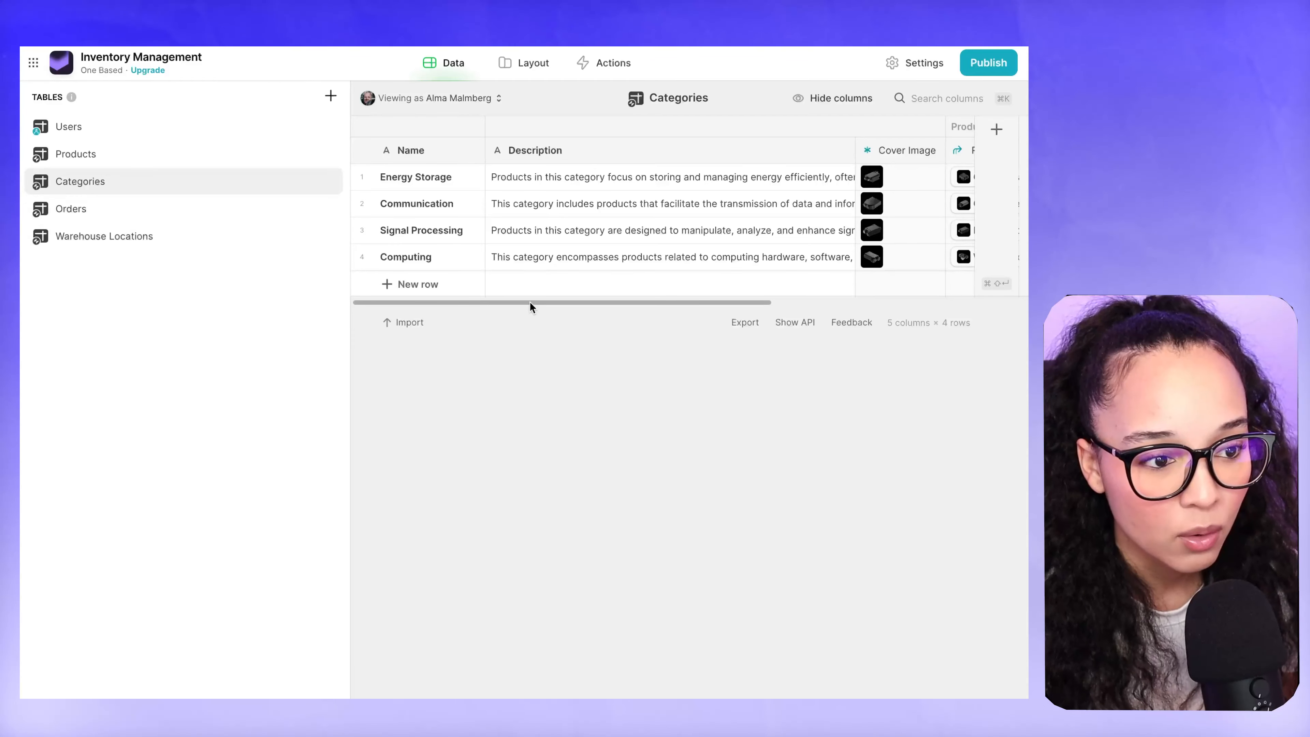
{"action": "left_click_drag", "start_coordinate": [529, 302], "coordinate": [494, 316]}
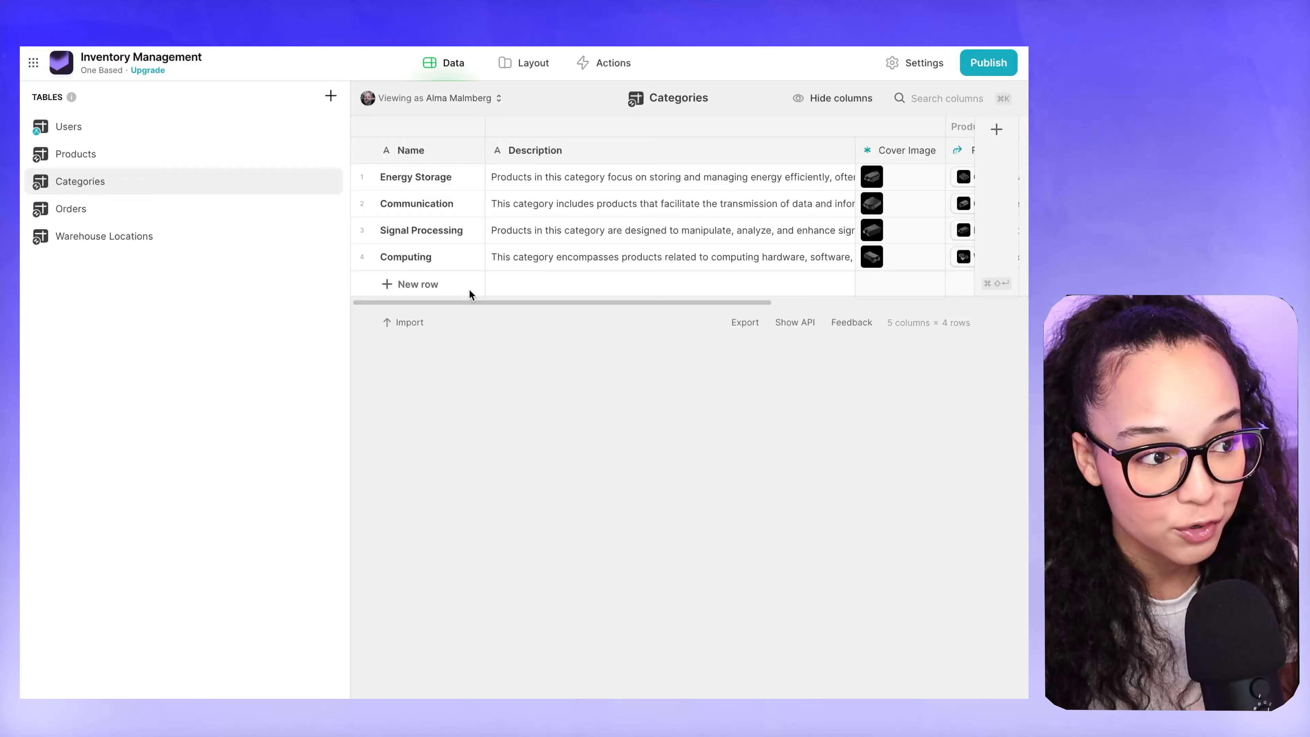
- Open the Orders table and widen its Type column
{"action": "left_click", "coordinate": [159, 210]}
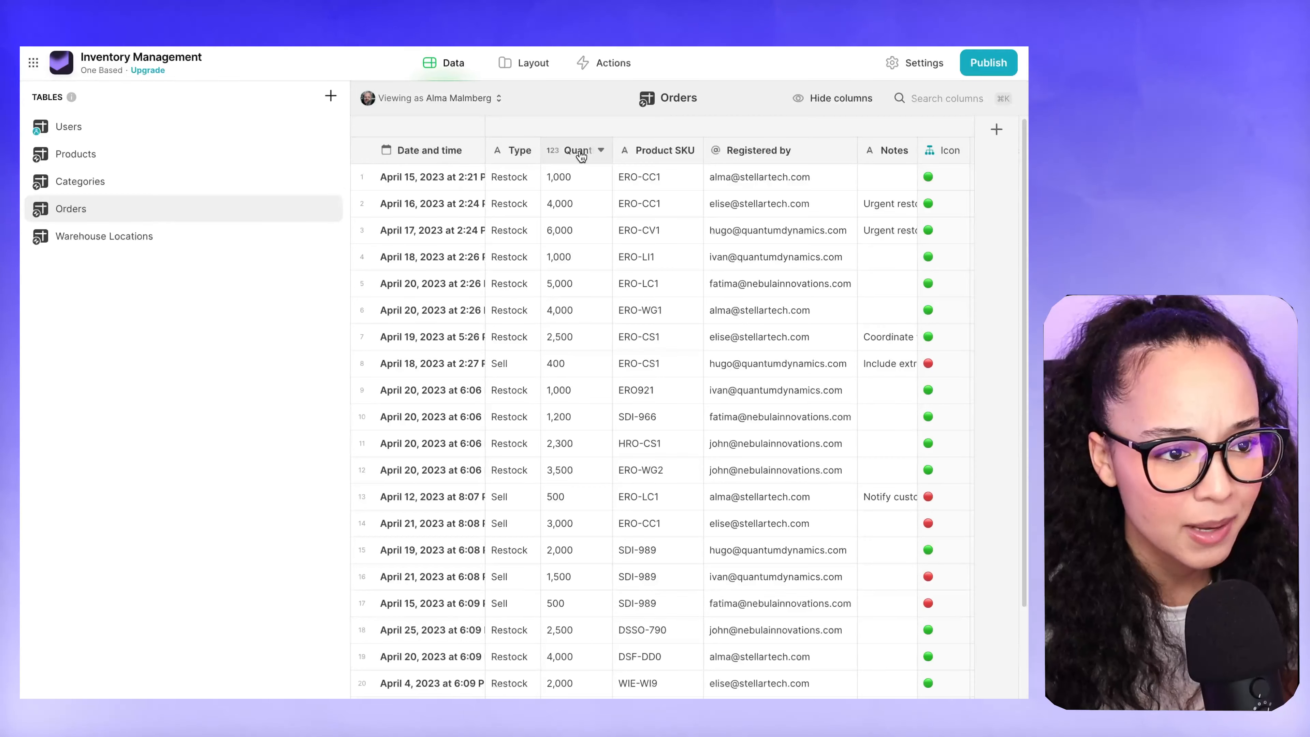
{"action": "left_click_drag", "start_coordinate": [541, 150], "coordinate": [590, 150]}
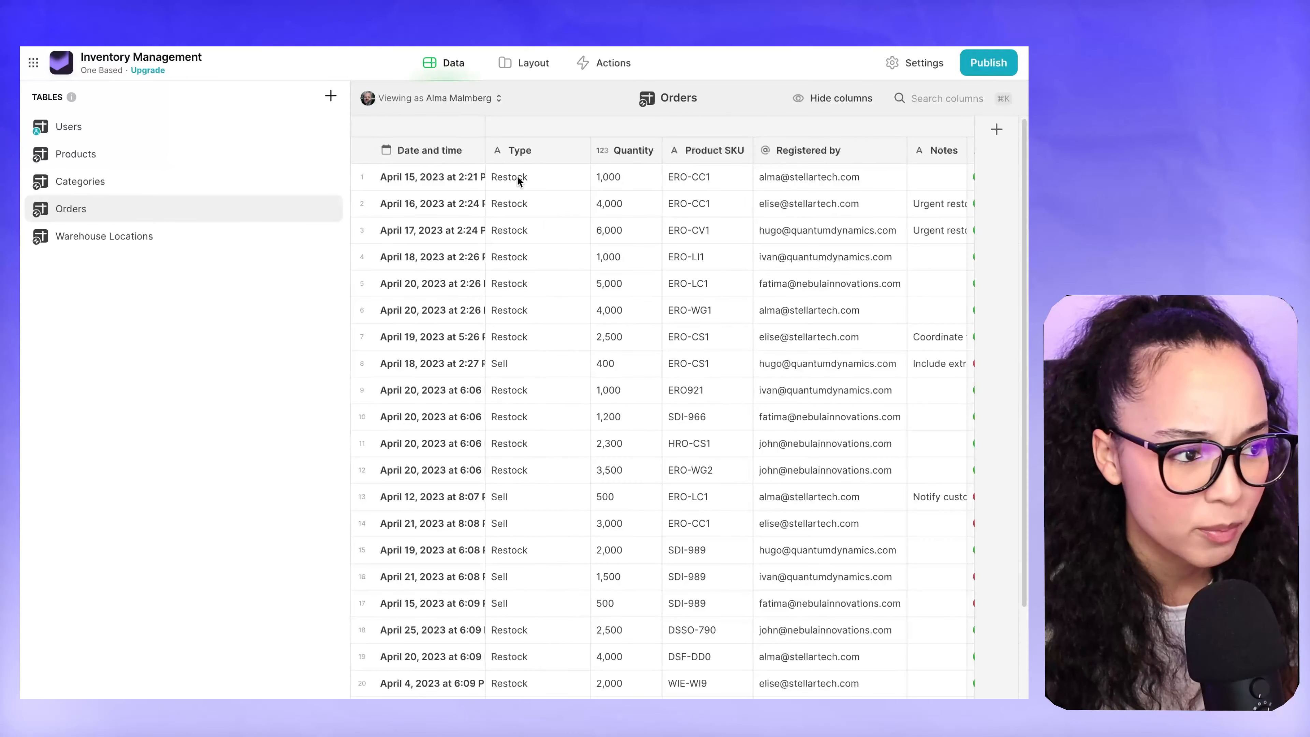
- Review the Users table and all columns of the Warehouse Locations table
{"action": "left_click", "coordinate": [102, 129]}
{"action": "left_click", "coordinate": [135, 243]}
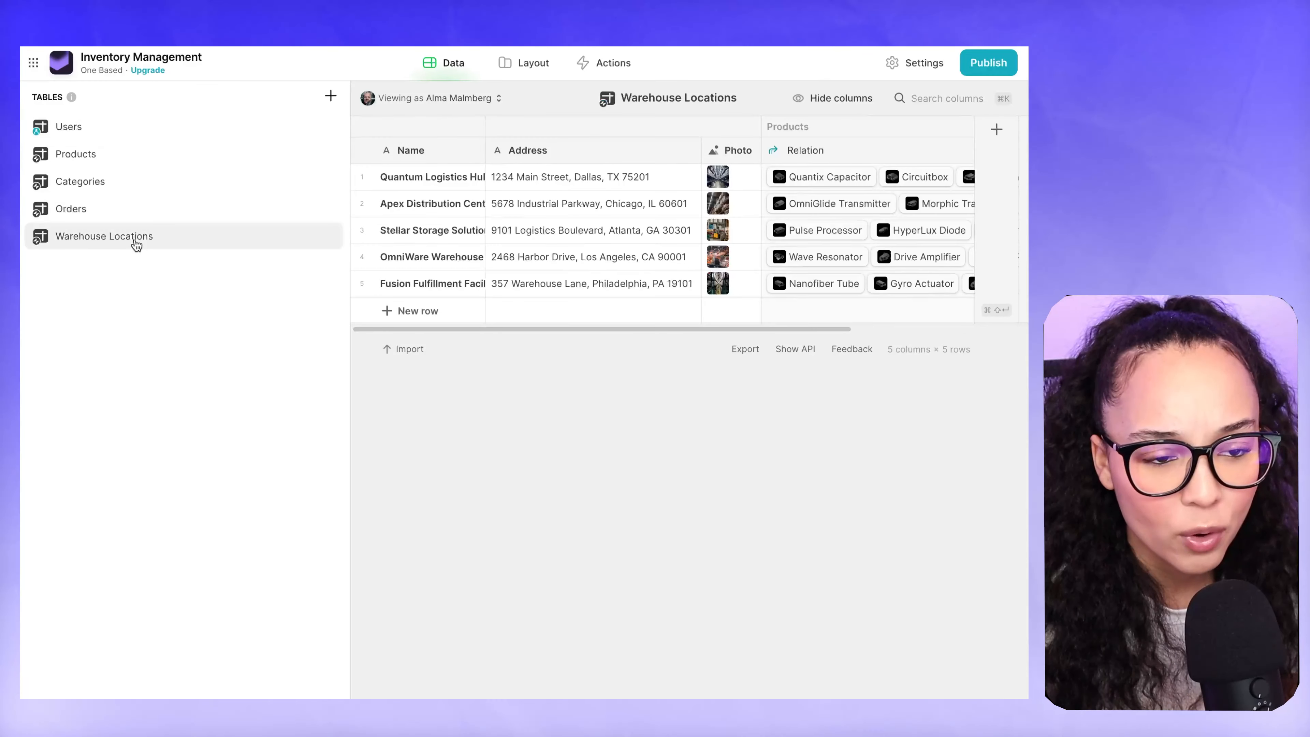
{"action": "left_click_drag", "start_coordinate": [558, 329], "coordinate": [660, 339]}
- Examine the Orders table's data import options, its full set of columns and the columns offered for export
{"action": "left_click", "coordinate": [125, 215]}
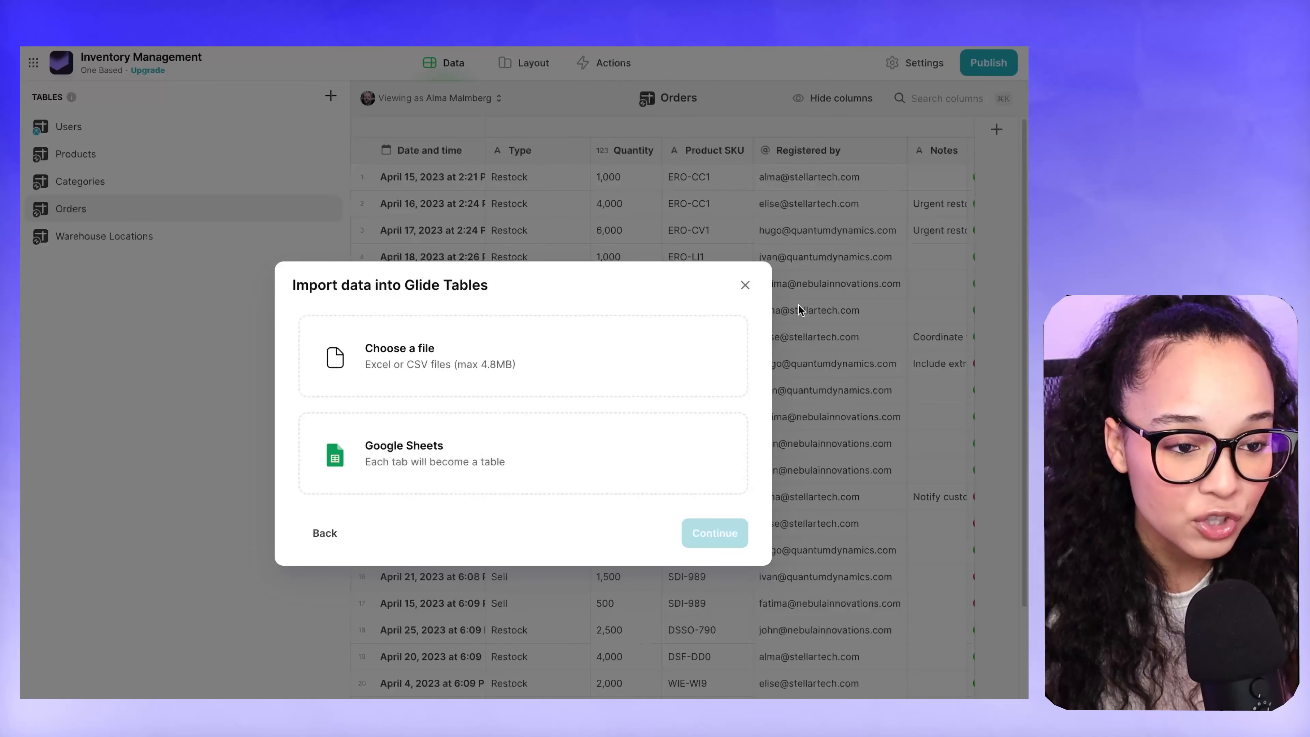
{"action": "left_click", "coordinate": [744, 286]}
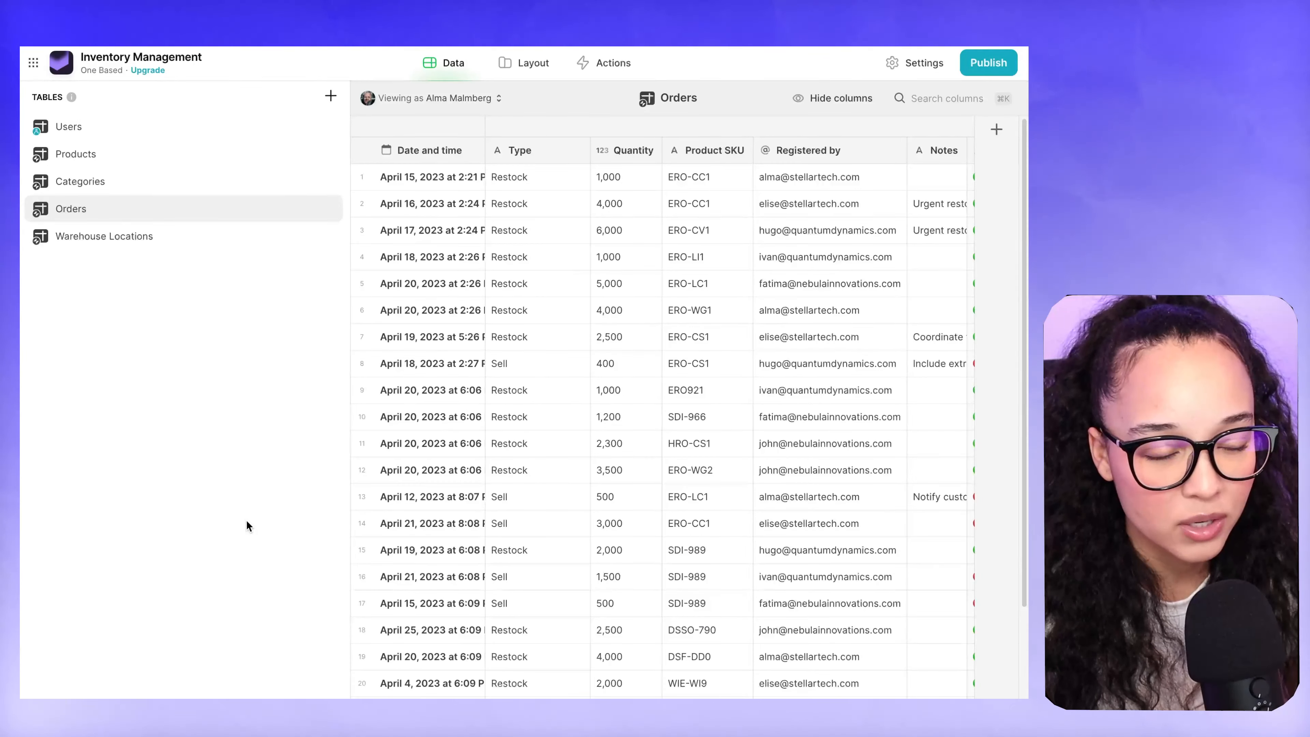
{"action": "scroll", "coordinate": [670, 413], "scroll_direction": "right", "scroll_amount": 10}
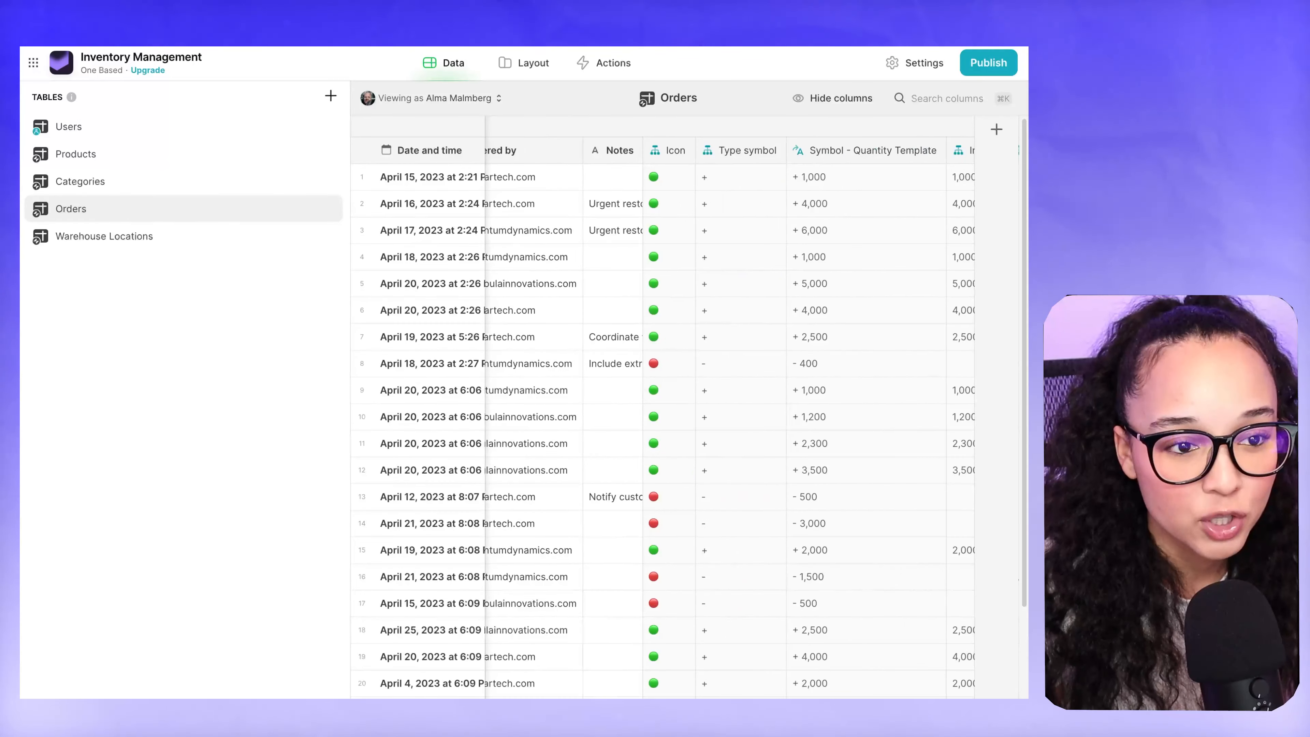
{"action": "scroll", "coordinate": [730, 408], "scroll_direction": "right", "scroll_amount": 10}
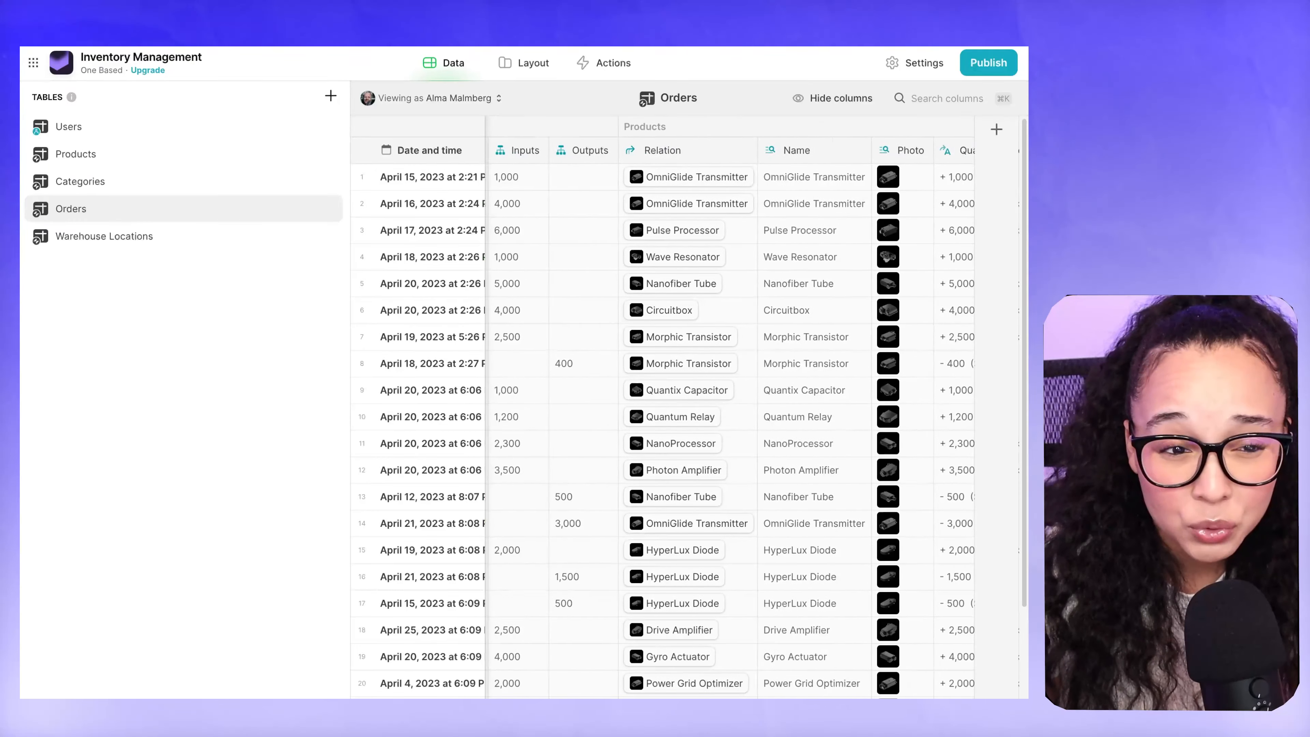
{"action": "scroll", "coordinate": [730, 408], "scroll_direction": "left", "scroll_amount": 20}
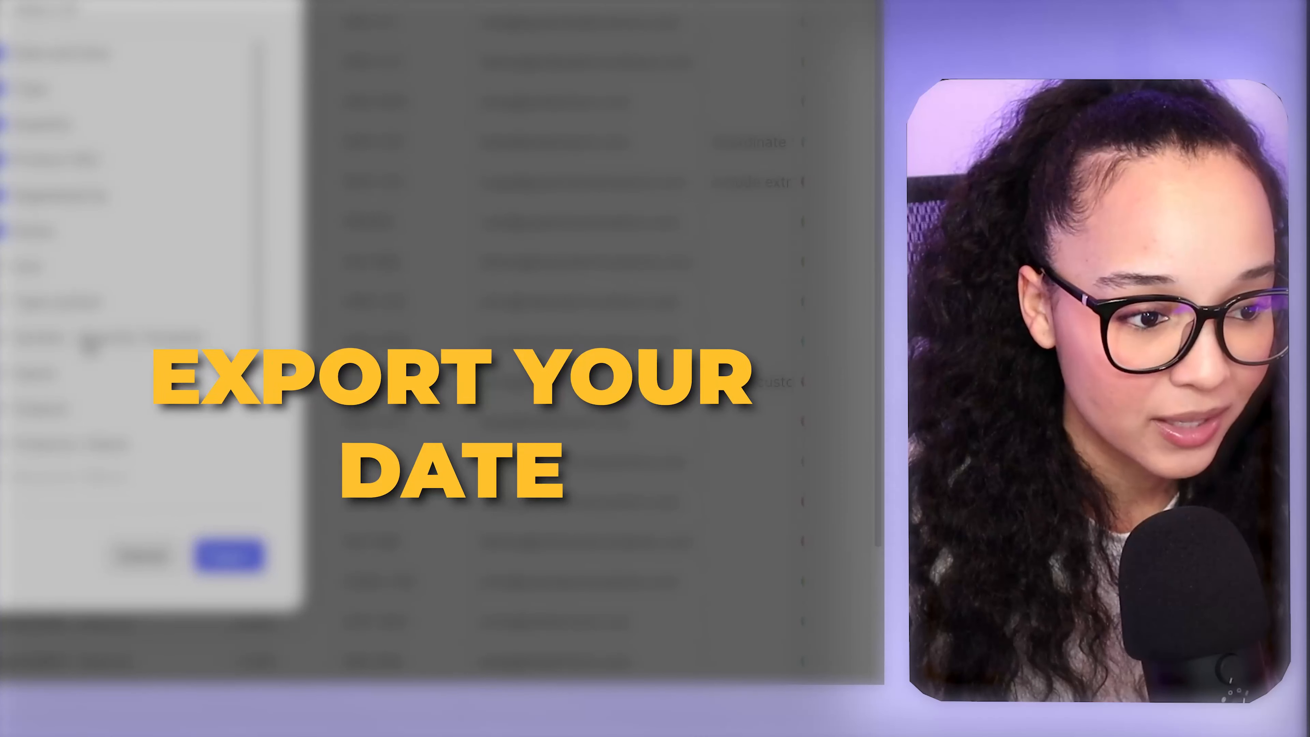
{"action": "scroll", "coordinate": [495, 467], "scroll_direction": "down", "scroll_amount": 2}
{"action": "scroll", "coordinate": [497, 468], "scroll_direction": "down", "scroll_amount": 1}
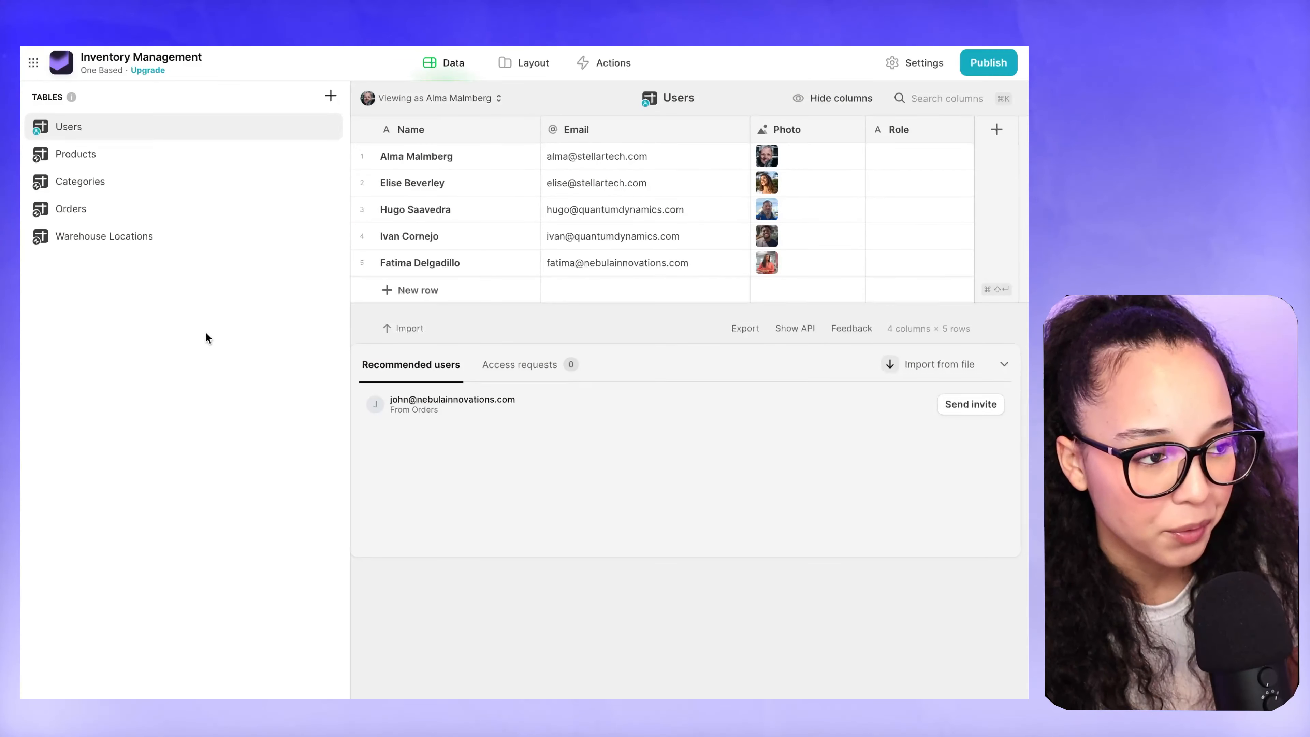
- Add a blank table to the app's data, keeping its default name
{"action": "left_click", "coordinate": [330, 96]}
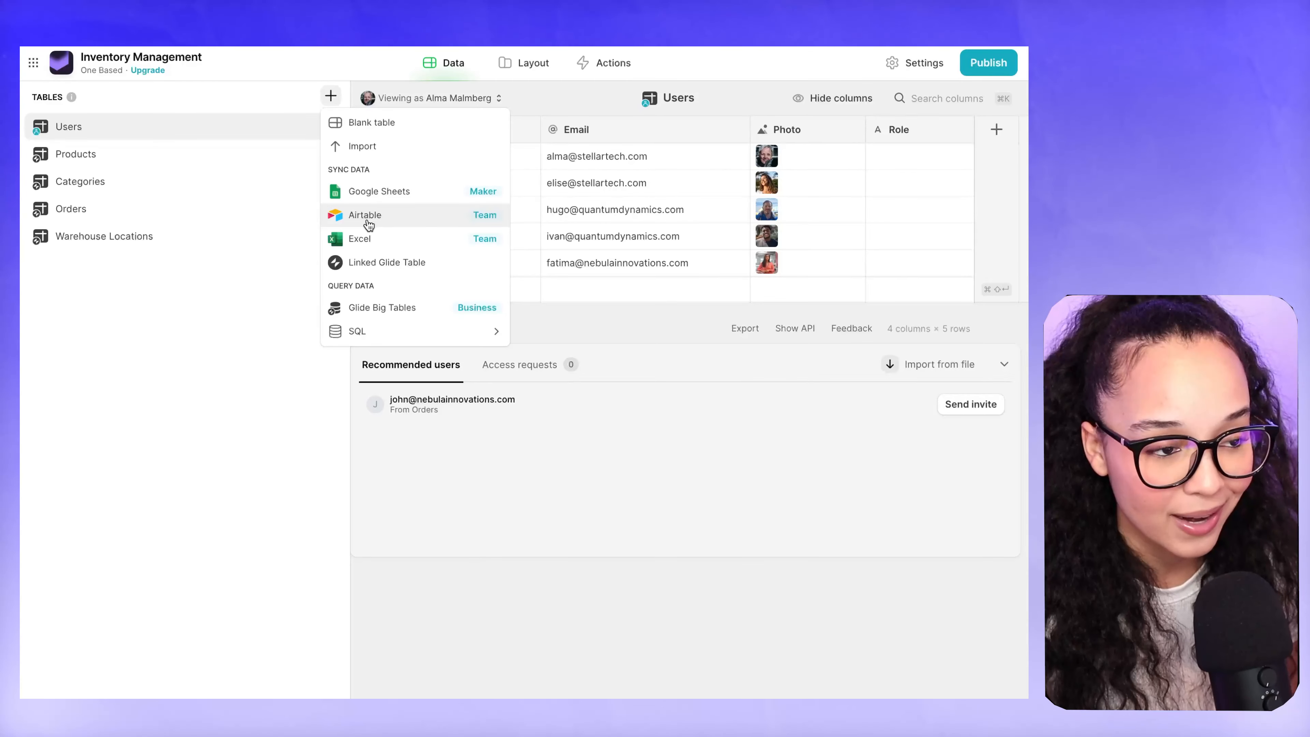
{"action": "left_click", "coordinate": [371, 122]}
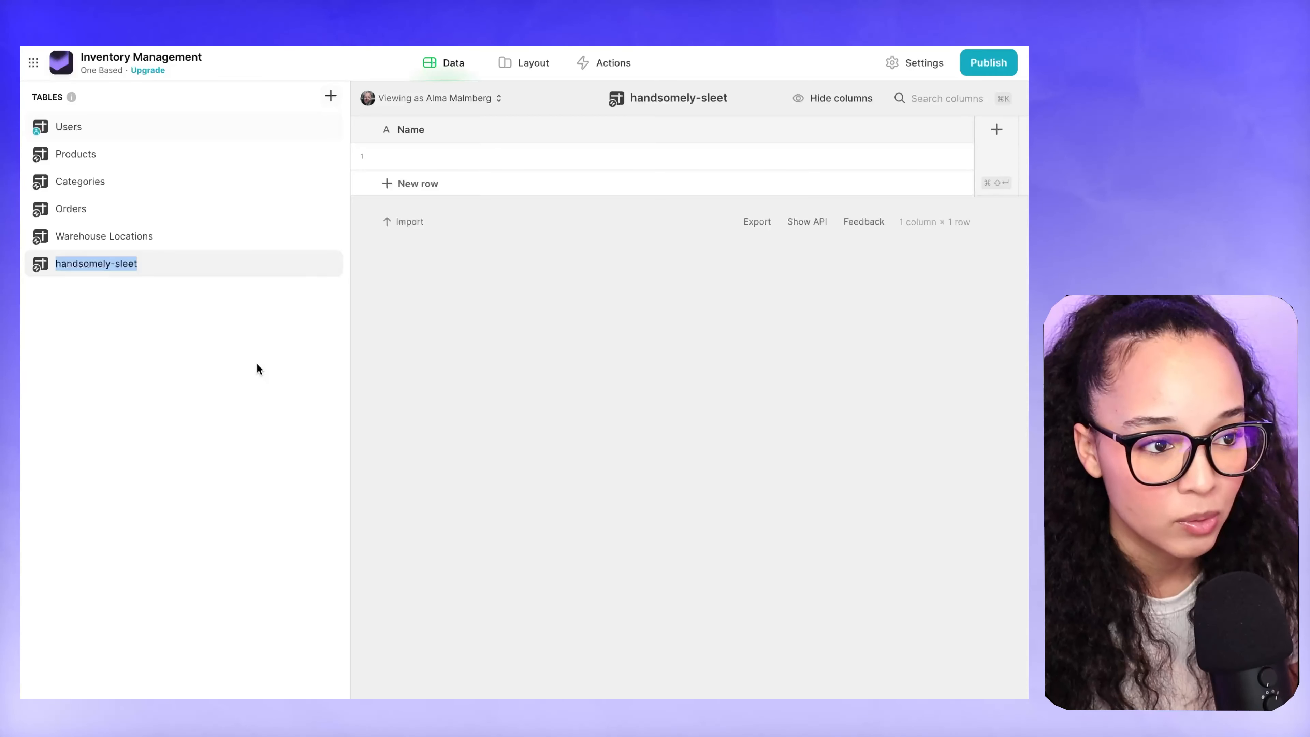
{"action": "left_click", "coordinate": [427, 132]}
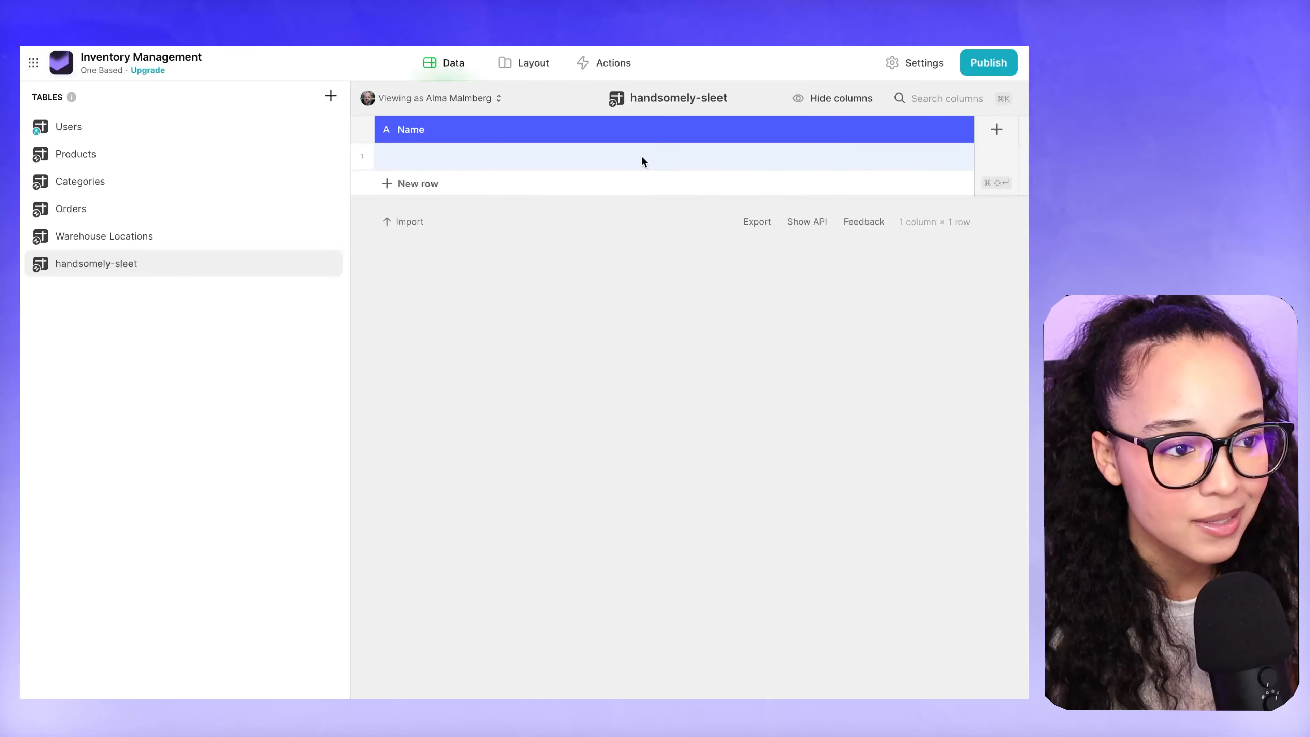
- Review the available column types, add a Number column with the default name to the blank table, and append an empty row
{"action": "left_click", "coordinate": [994, 130]}
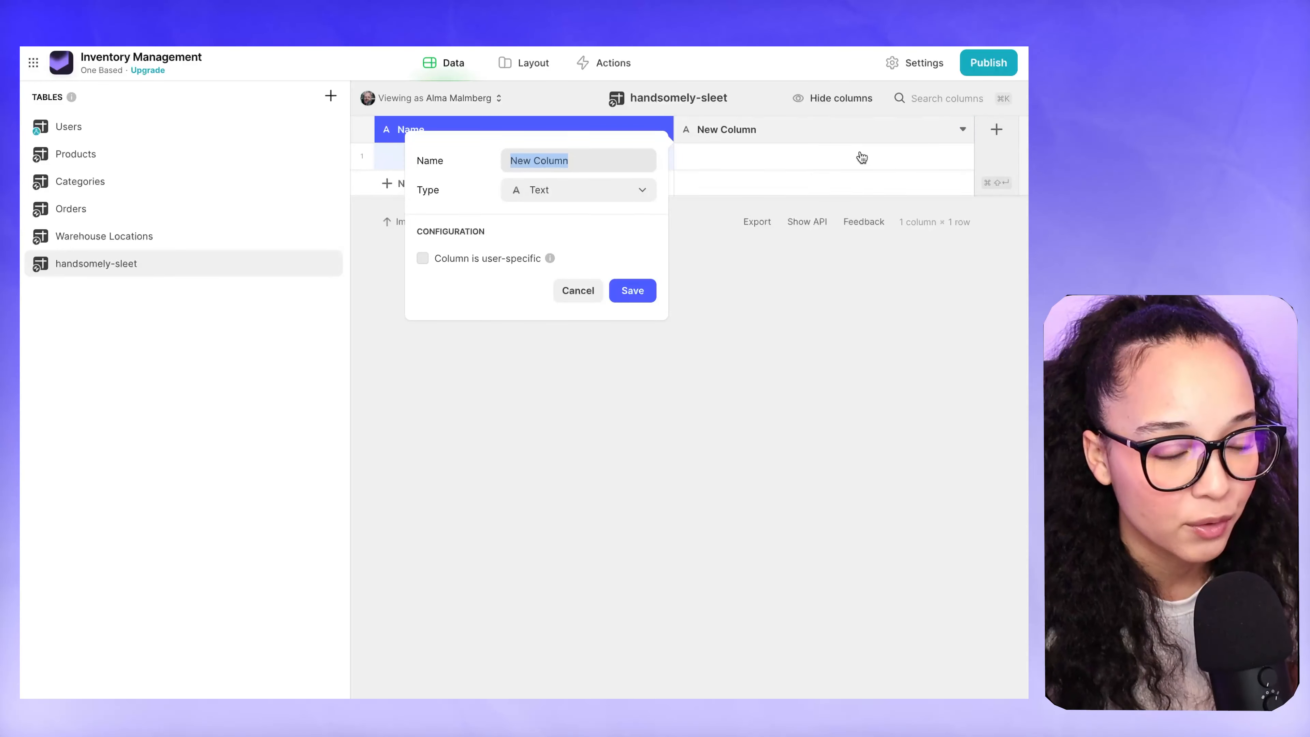
{"action": "left_click", "coordinate": [587, 192]}
{"action": "mouse_move", "coordinate": [540, 251]}
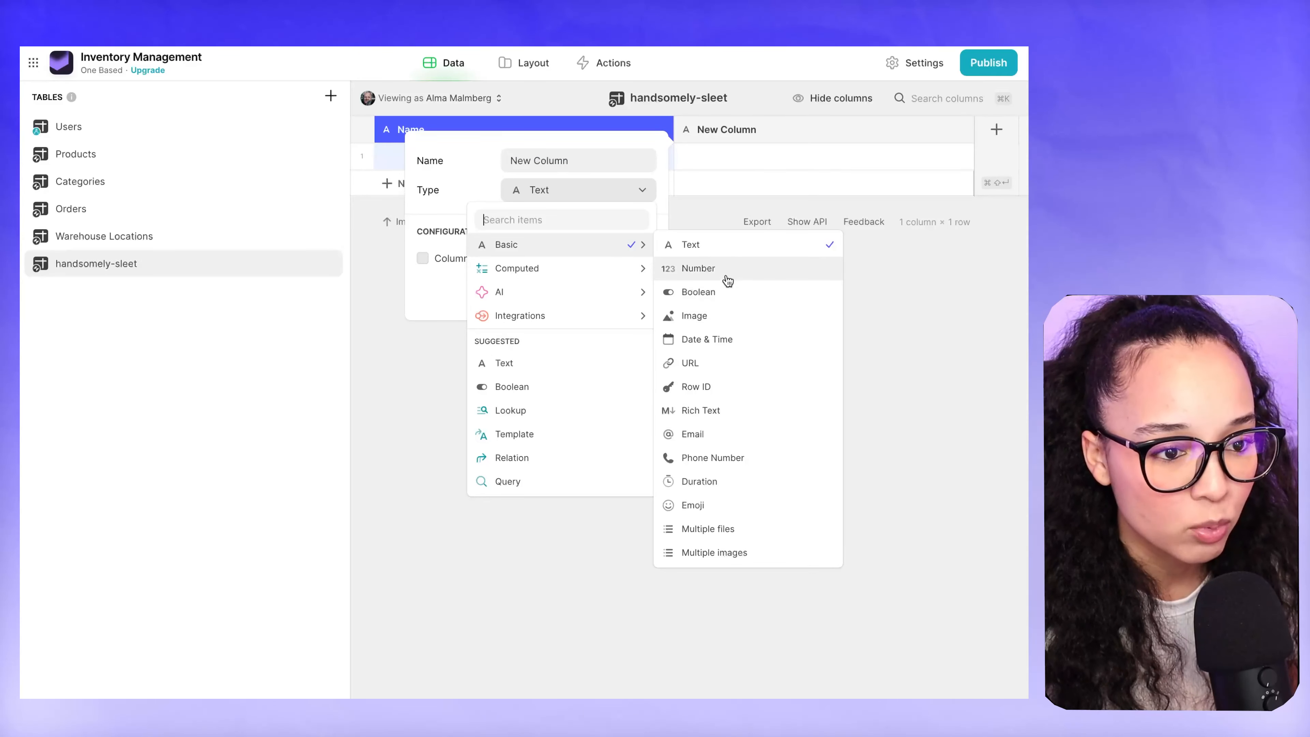
{"action": "mouse_move", "coordinate": [576, 269]}
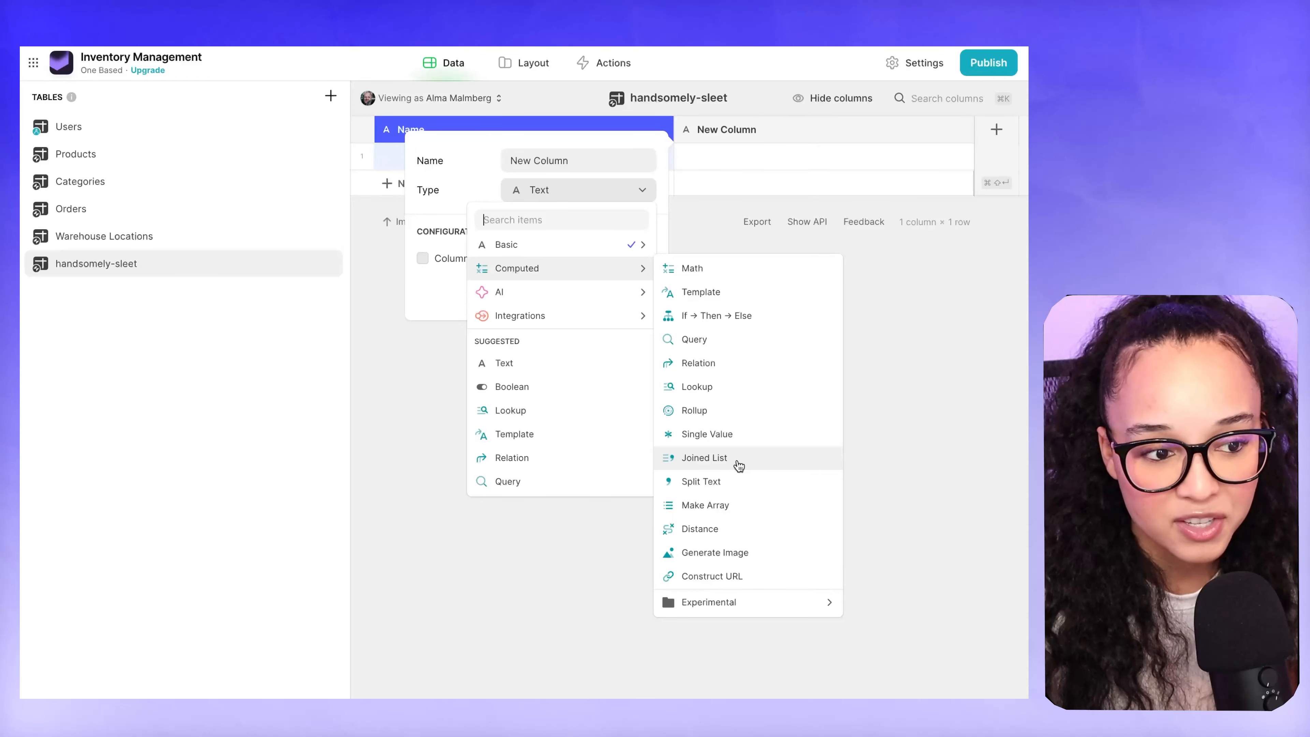
{"action": "mouse_move", "coordinate": [510, 292]}
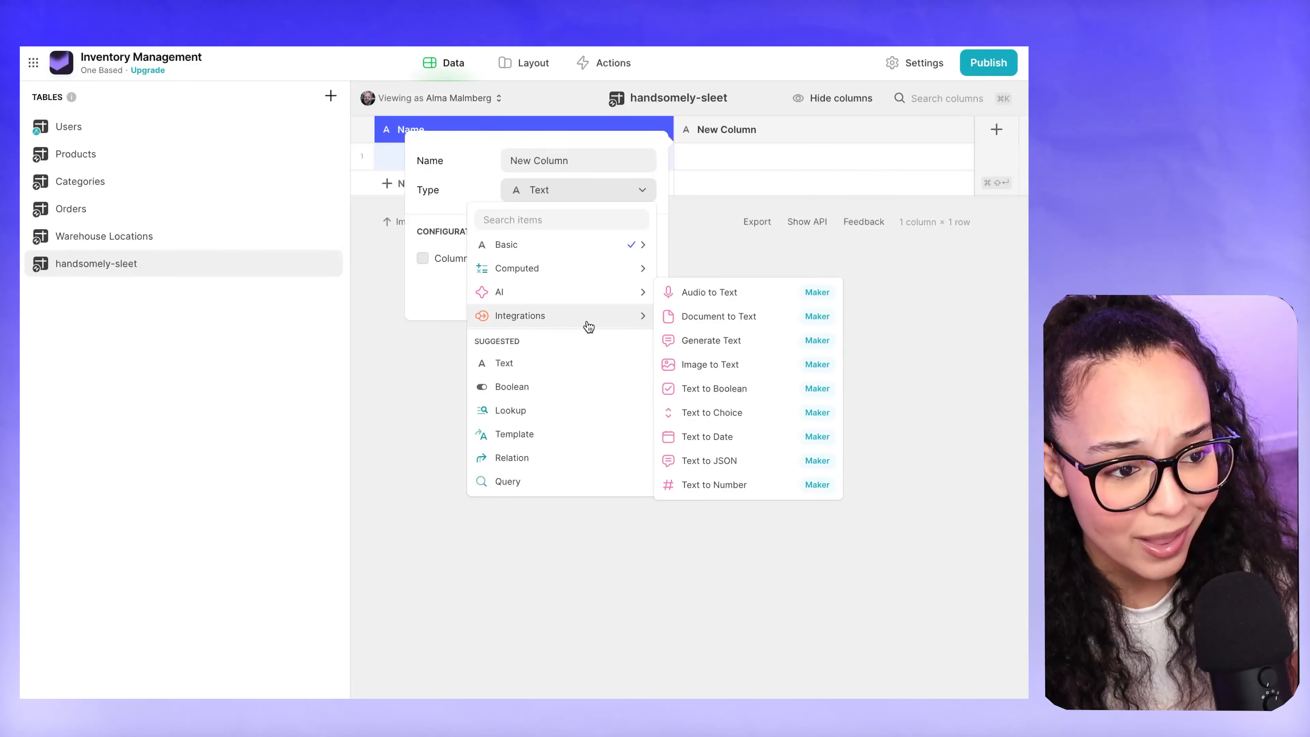
{"action": "mouse_move", "coordinate": [529, 318]}
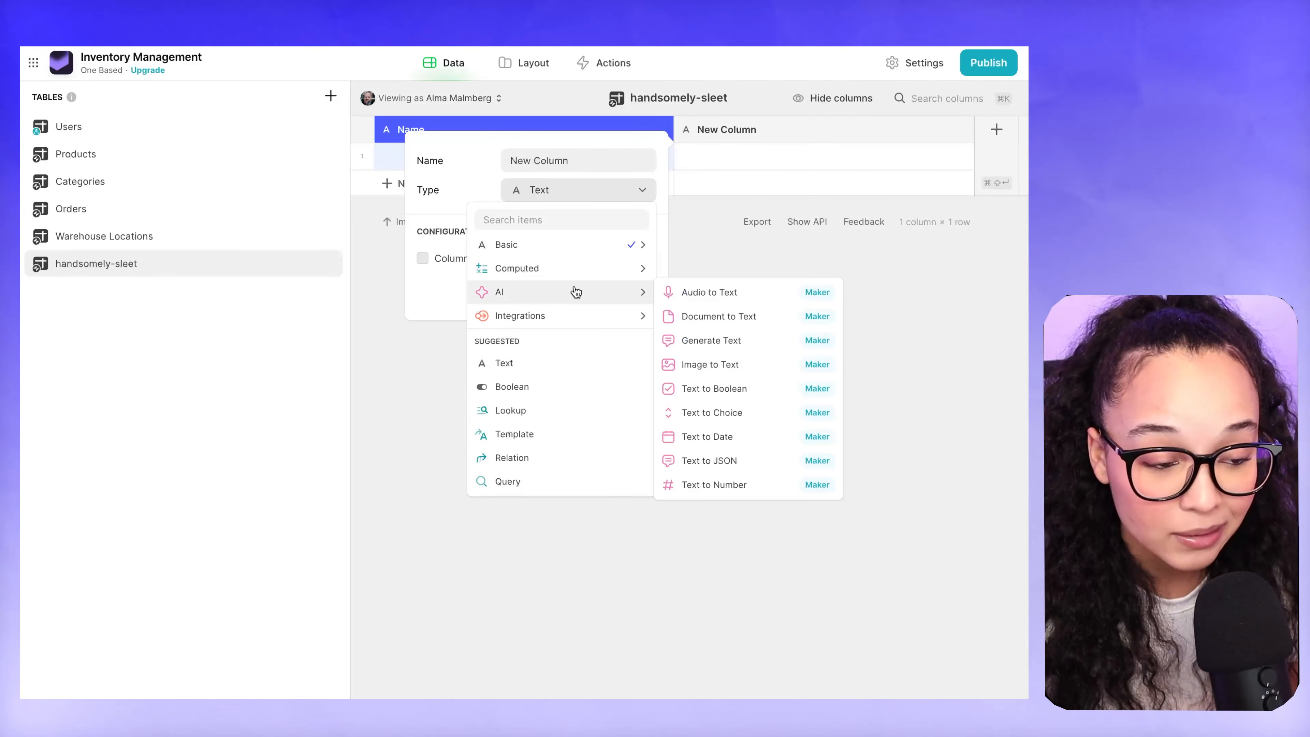
{"action": "left_click", "coordinate": [701, 290]}
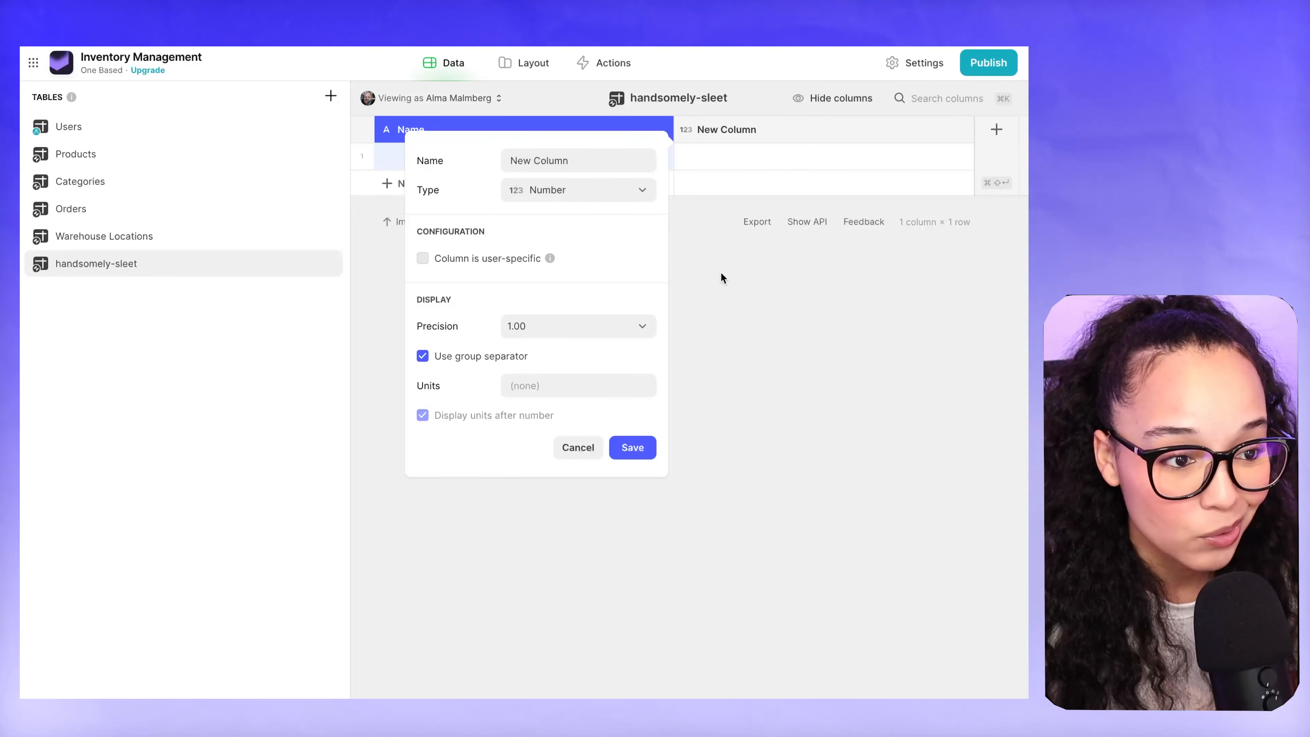
{"action": "left_click", "coordinate": [633, 454]}
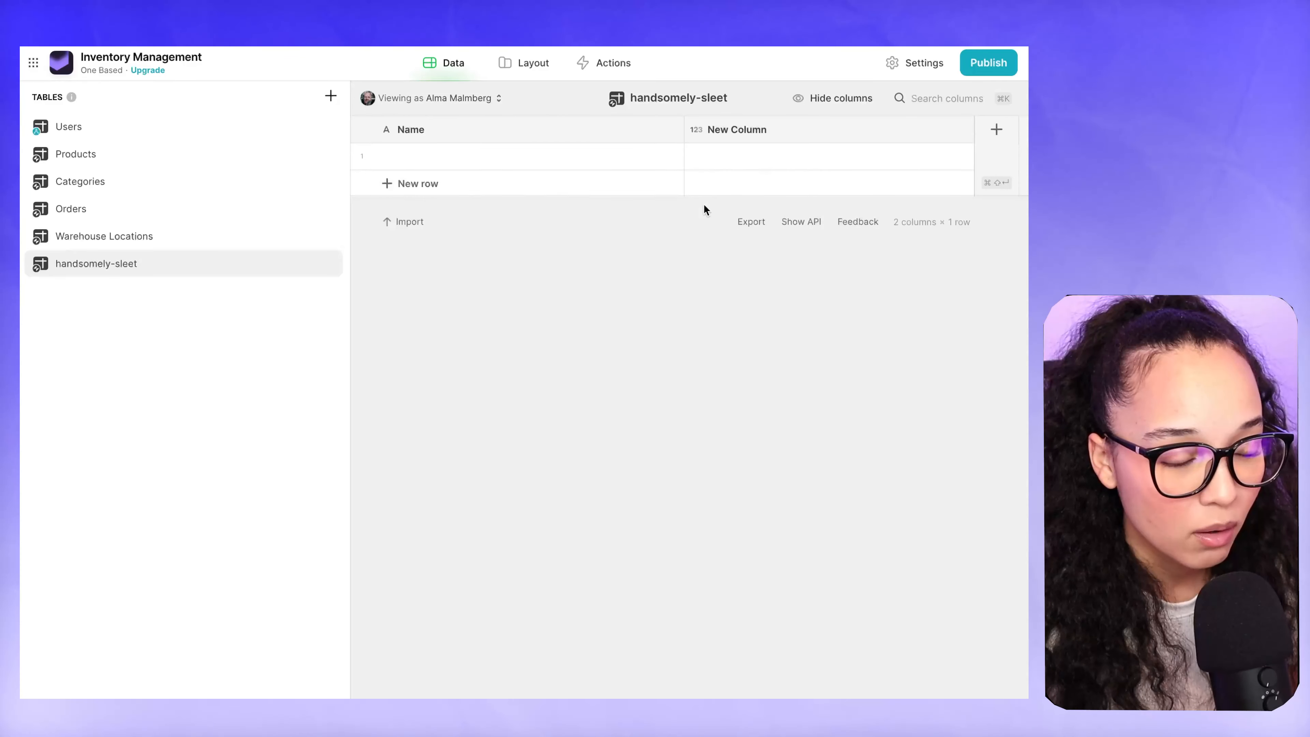
{"action": "left_click", "coordinate": [445, 194]}
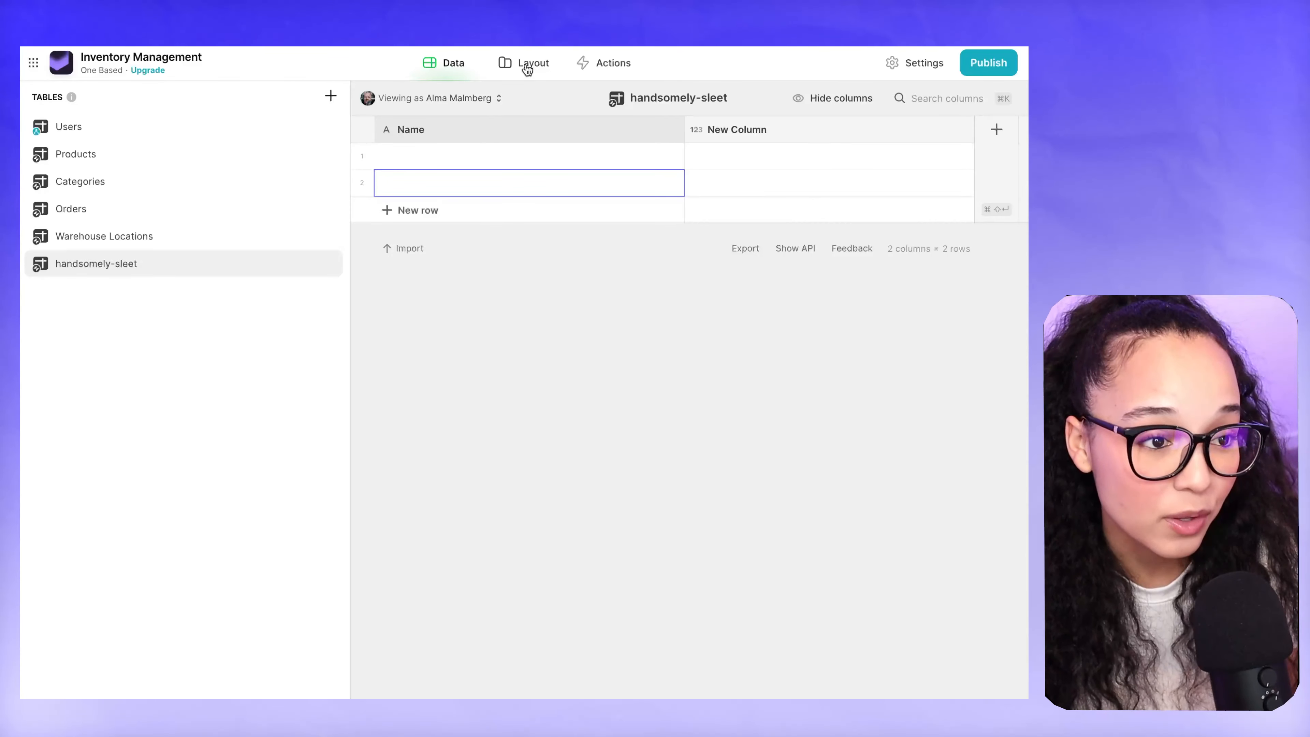
- Open the app's layout editor and review the Orders, Warehouses, Categories, Users and User Profile screens
{"action": "left_click", "coordinate": [527, 69]}
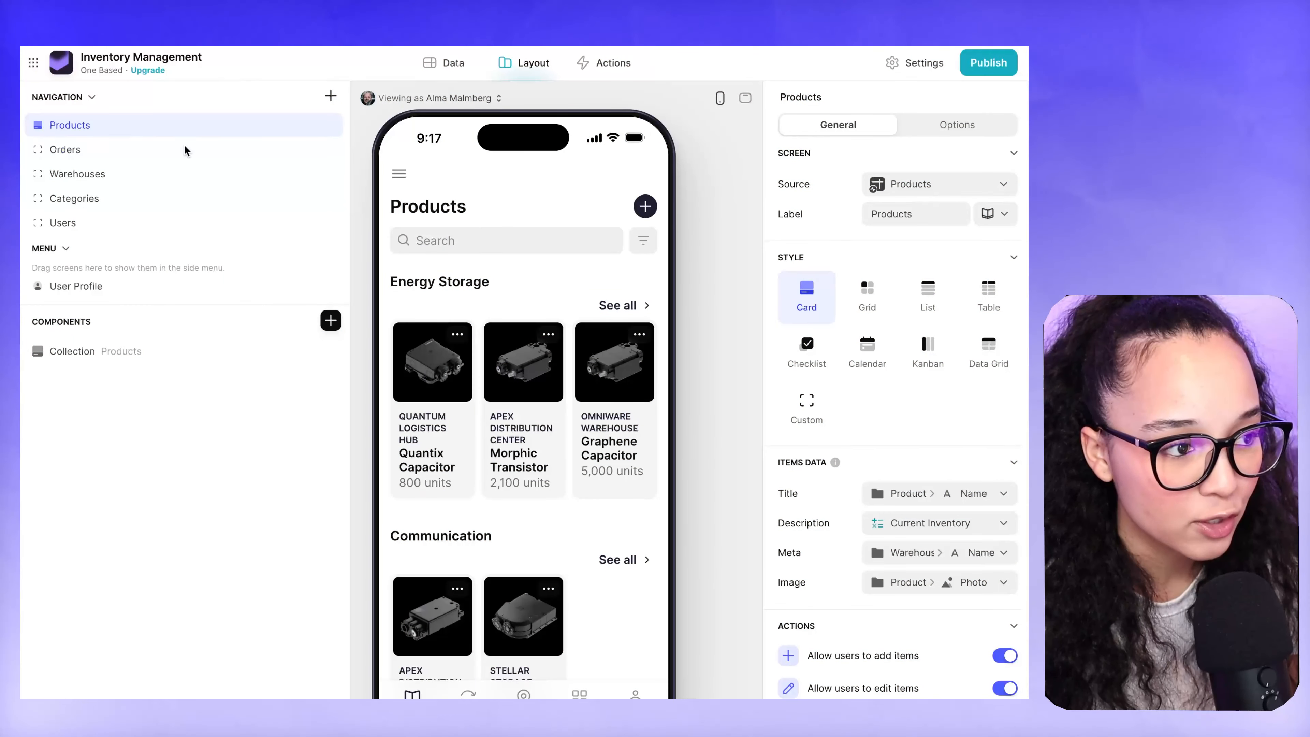
{"action": "left_click", "coordinate": [96, 151]}
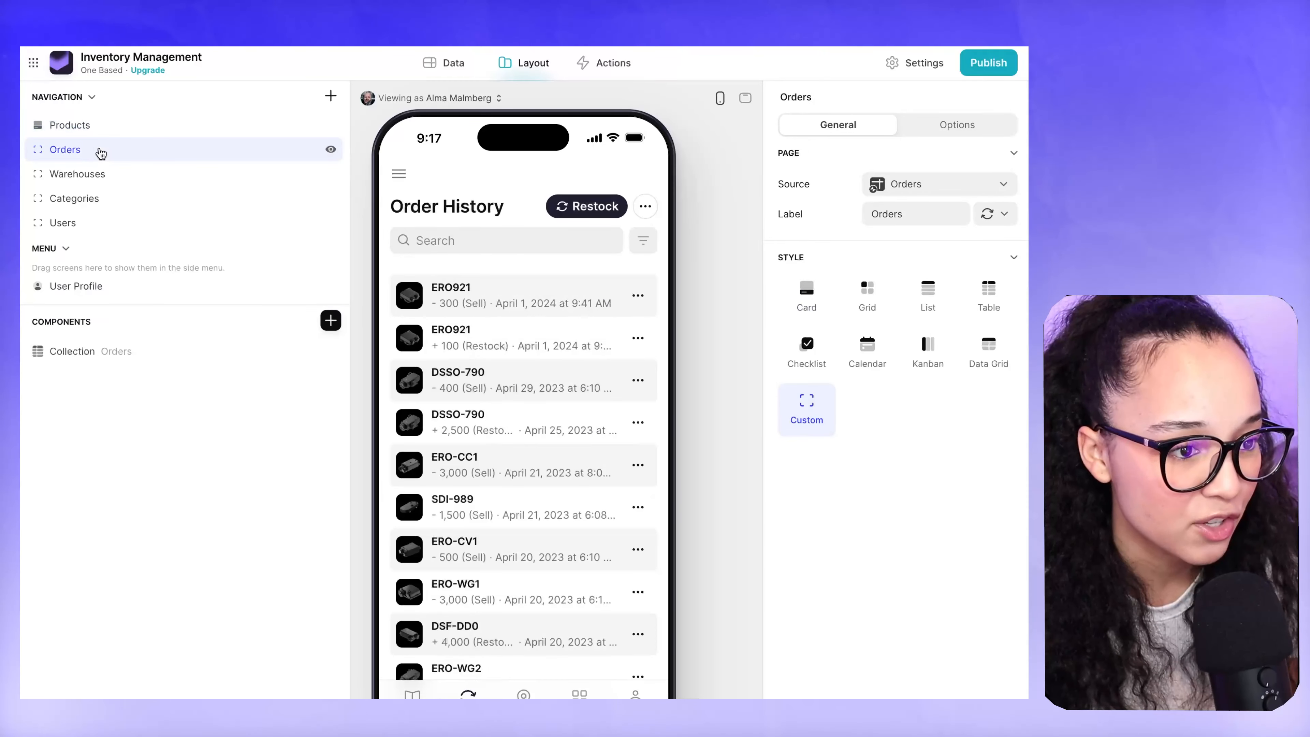
{"action": "left_click", "coordinate": [98, 175]}
{"action": "left_click", "coordinate": [118, 198]}
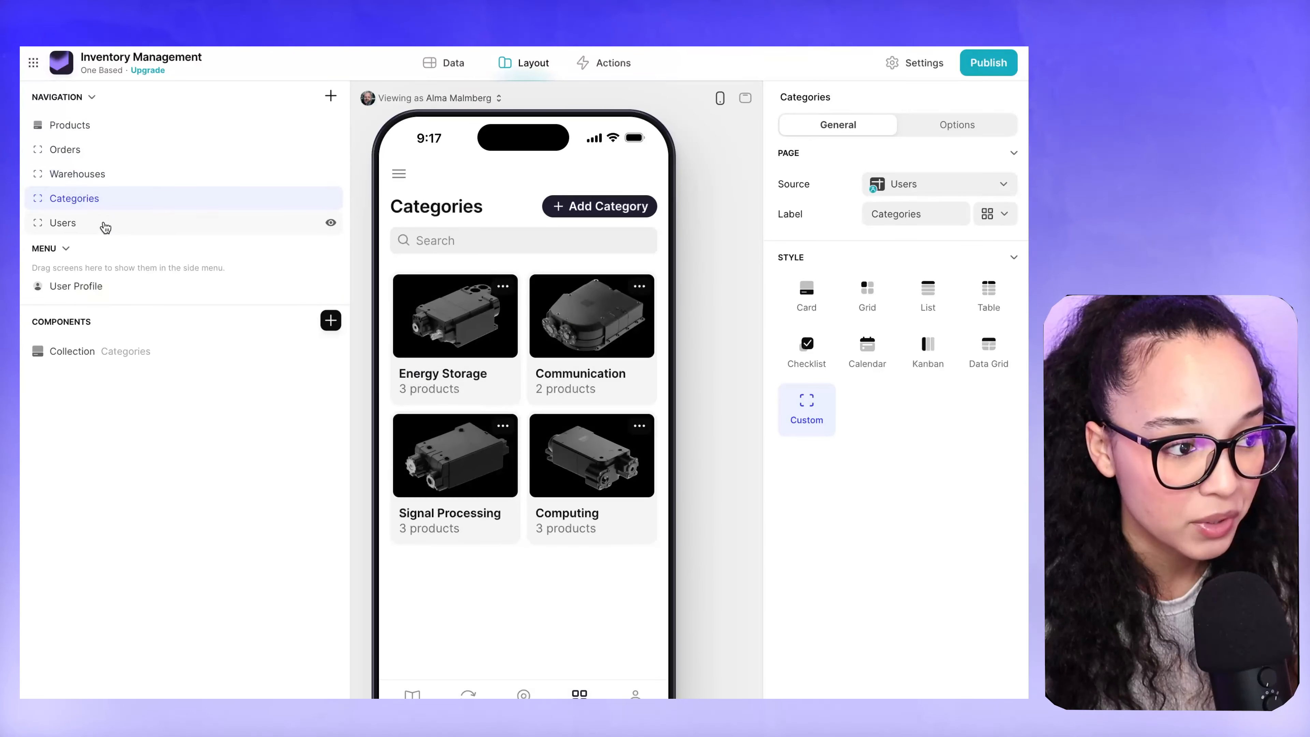
{"action": "left_click", "coordinate": [103, 224]}
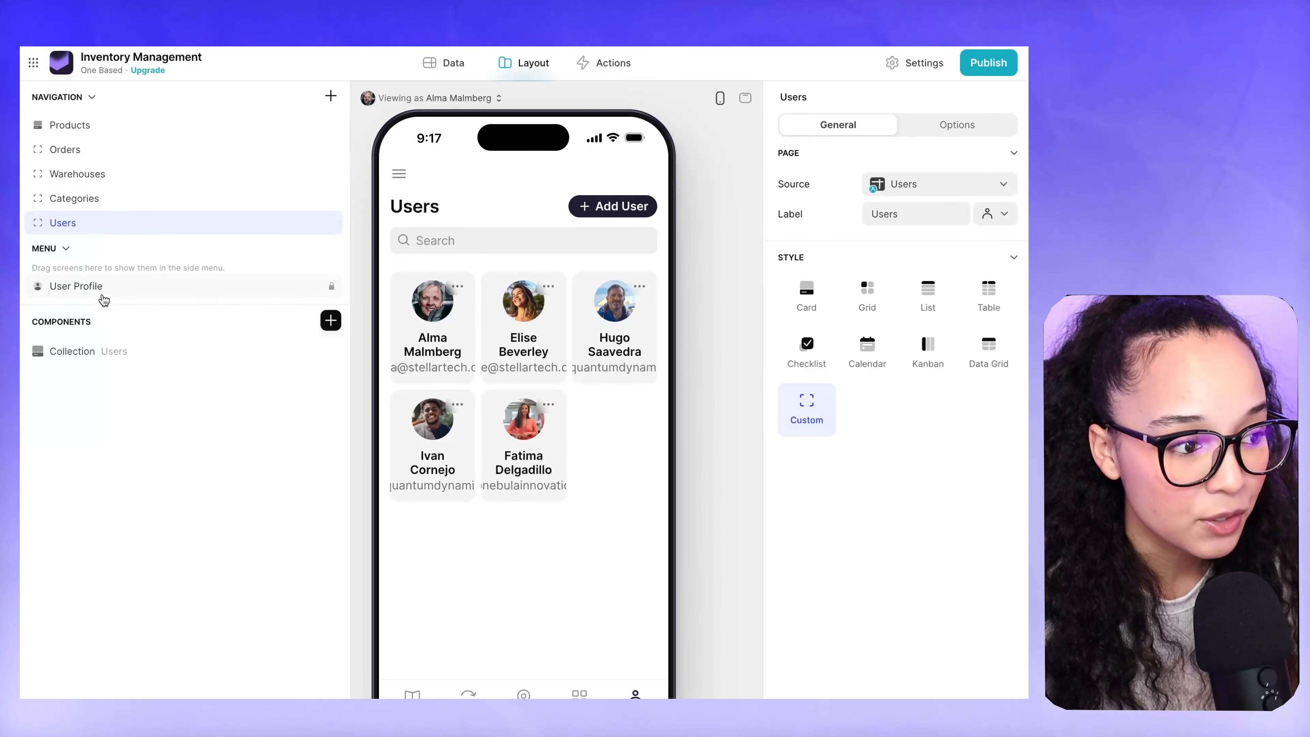
{"action": "left_click", "coordinate": [140, 298]}
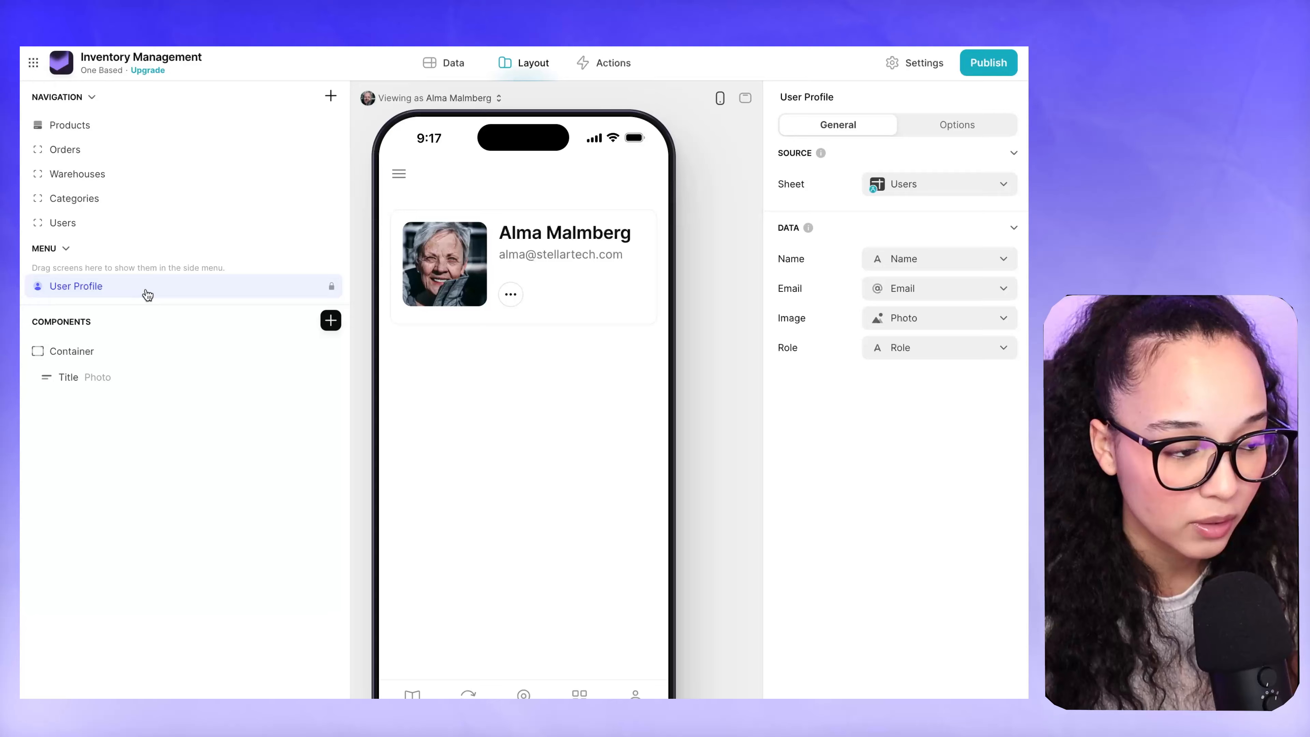
- Revisit the Orders and Warehouses screens to compare their content in the phone preview
{"action": "left_click", "coordinate": [108, 148]}
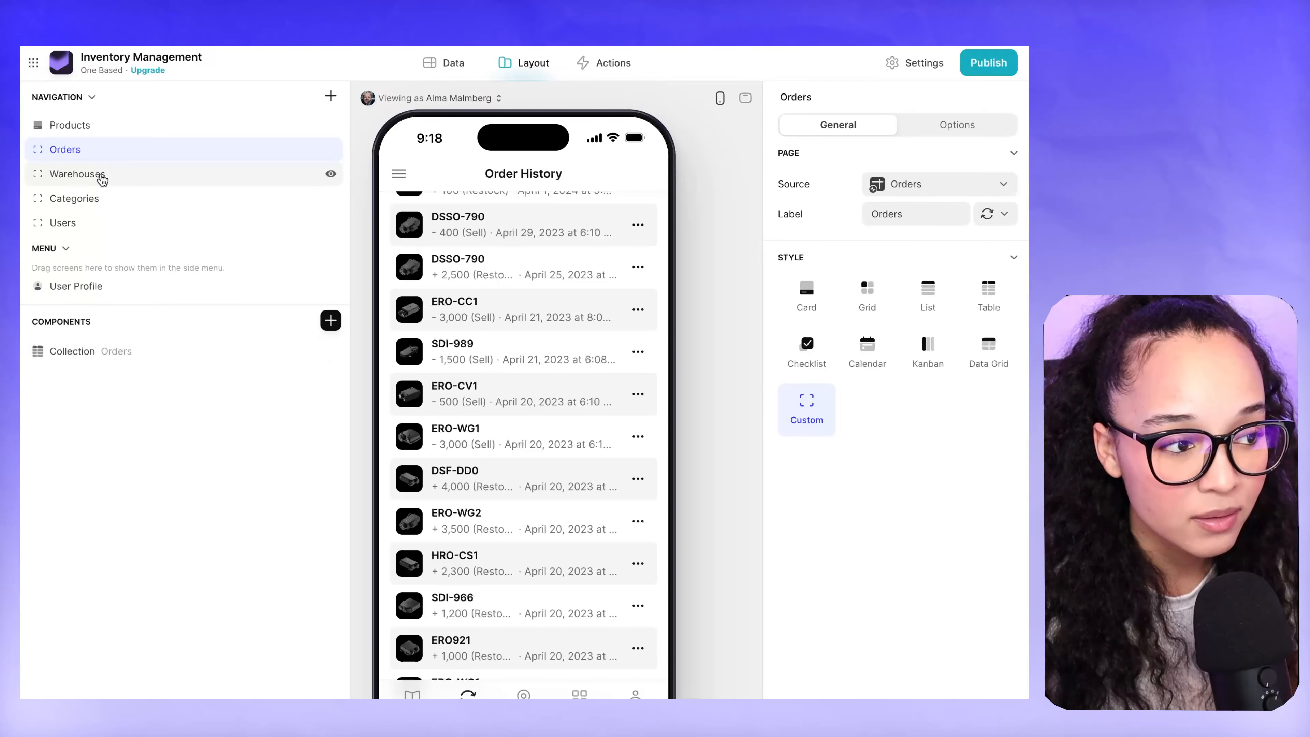
{"action": "left_click", "coordinate": [77, 174]}
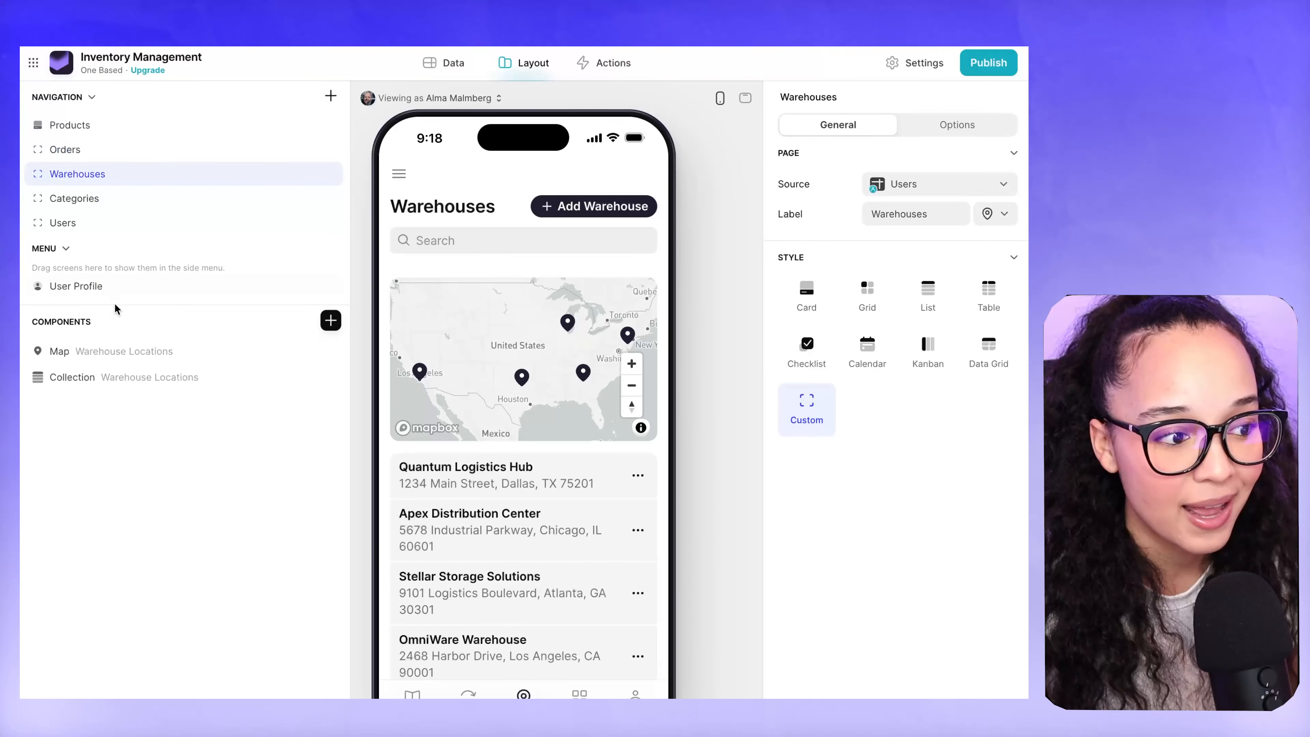
{"action": "left_click", "coordinate": [102, 149]}
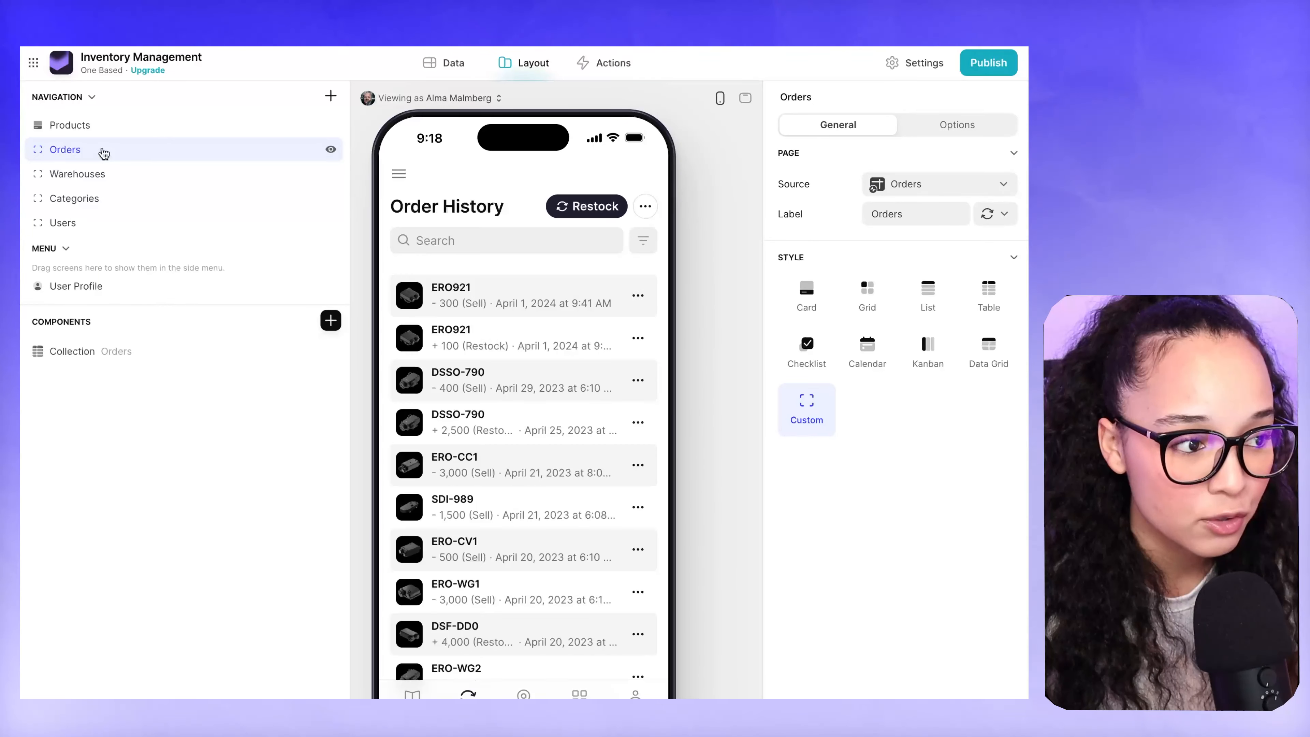
- Inspect the settings of the Map and Collection components on the Warehouses screen
{"action": "left_click", "coordinate": [107, 180]}
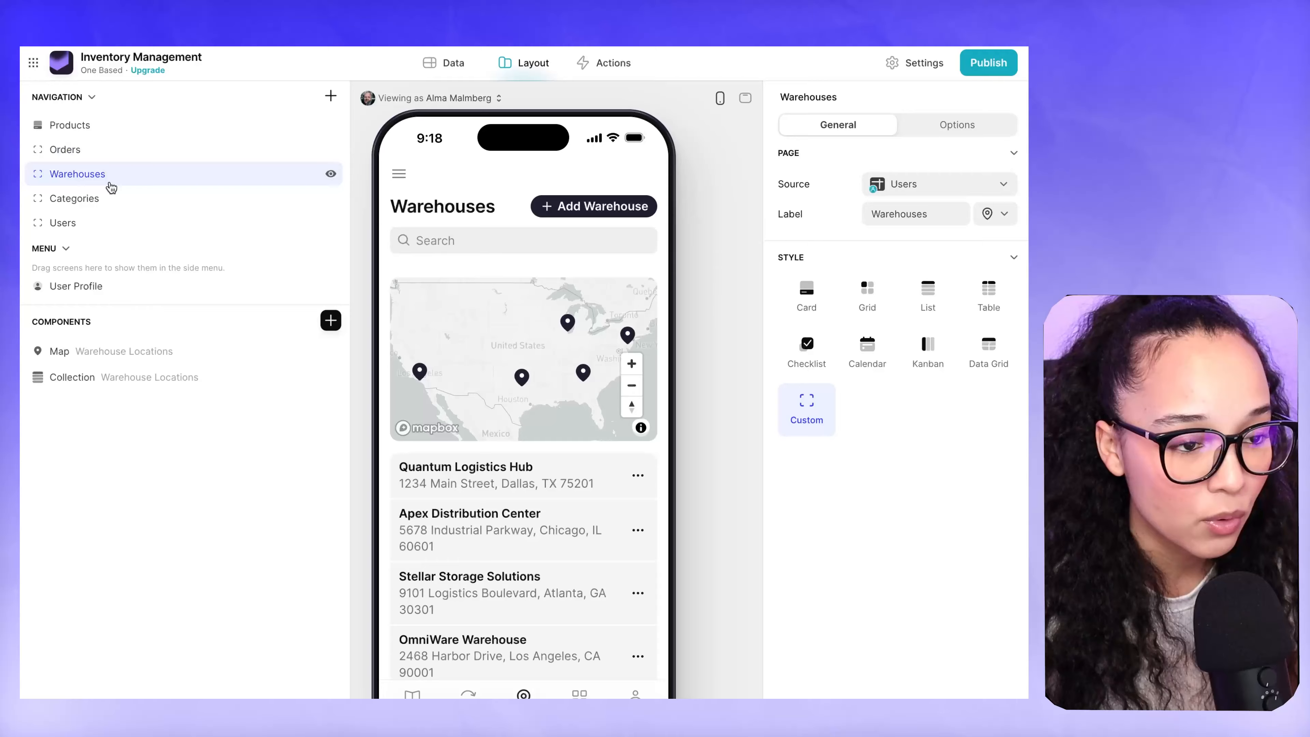
{"action": "left_click", "coordinate": [83, 352]}
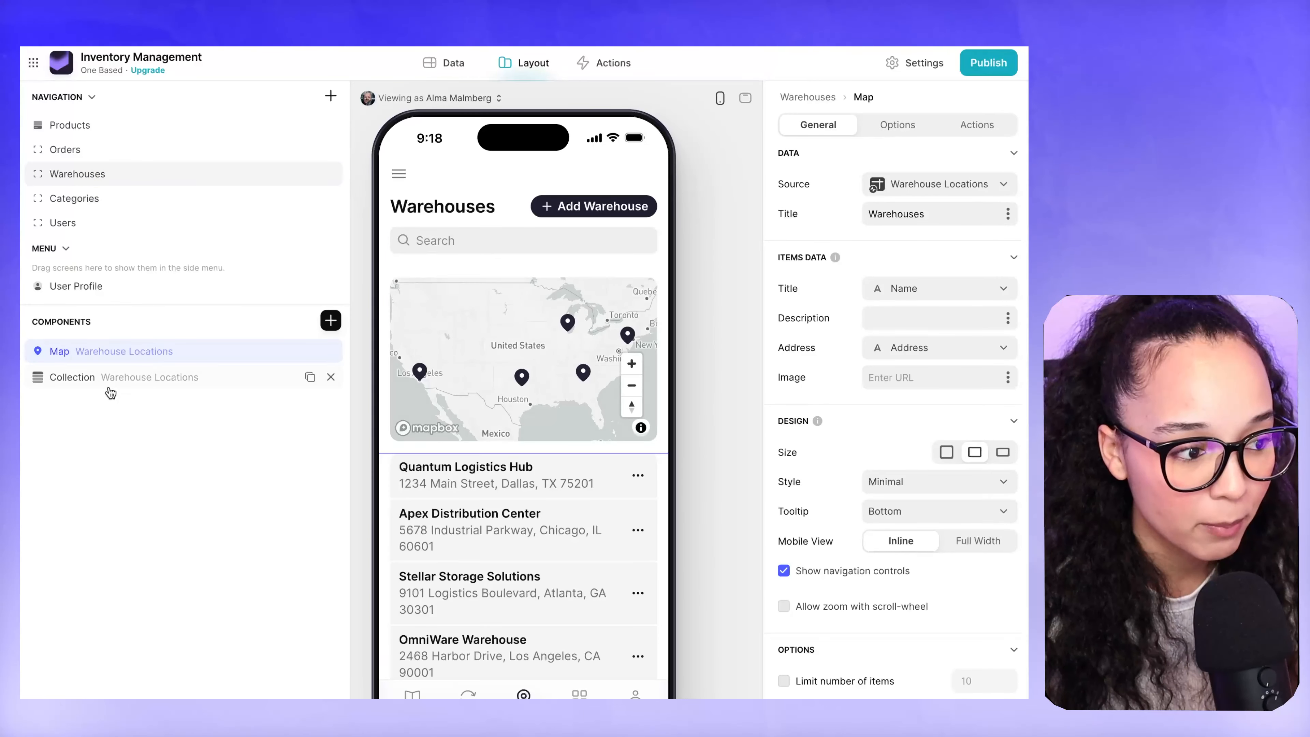
{"action": "left_click", "coordinate": [106, 377]}
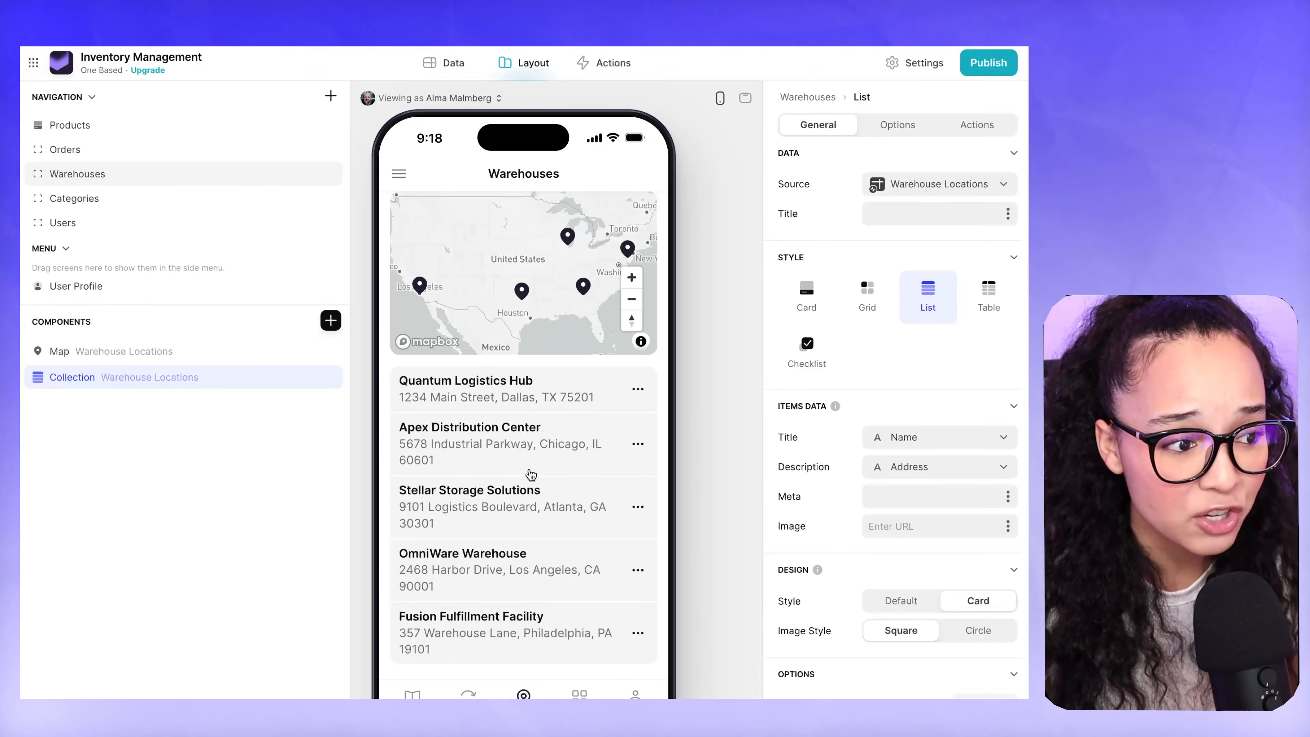
- Review the catalogue of insertable components and add a Contact Form to the Warehouses screen
{"action": "left_click", "coordinate": [330, 320]}
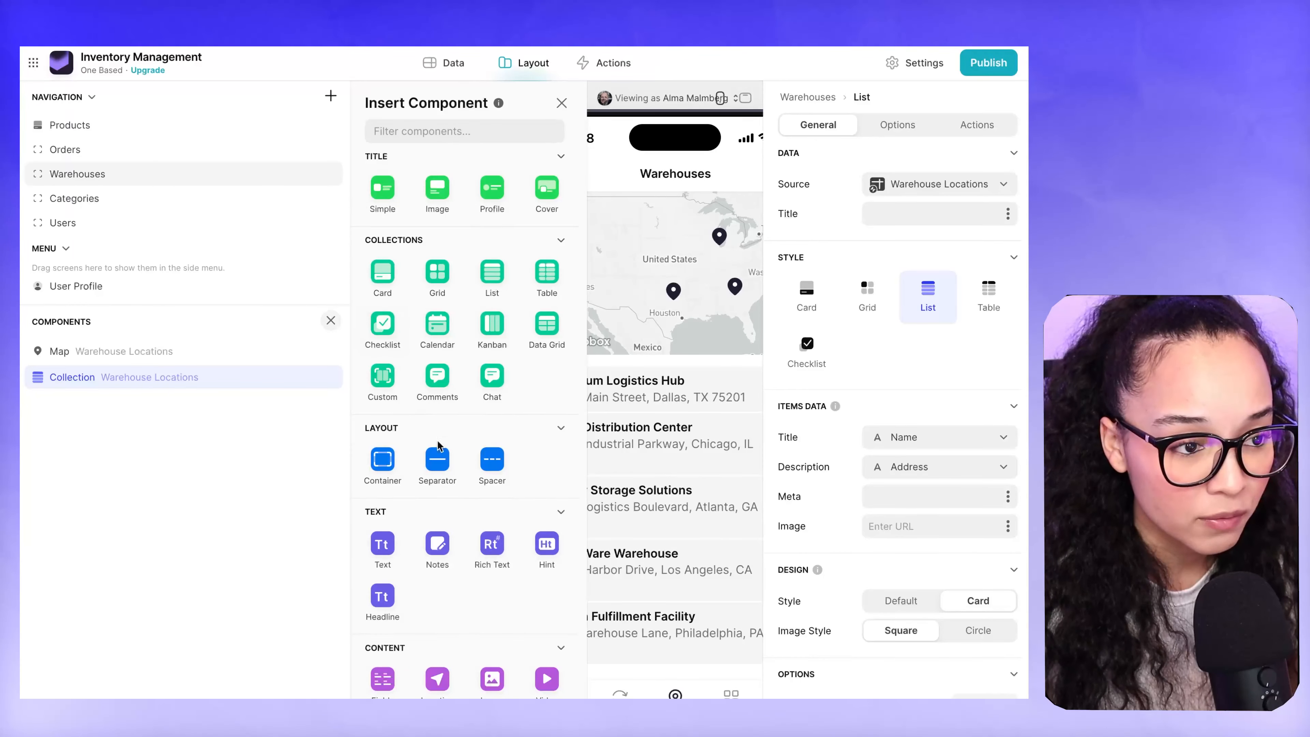
{"action": "scroll", "coordinate": [460, 348], "scroll_direction": "down", "scroll_amount": 7}
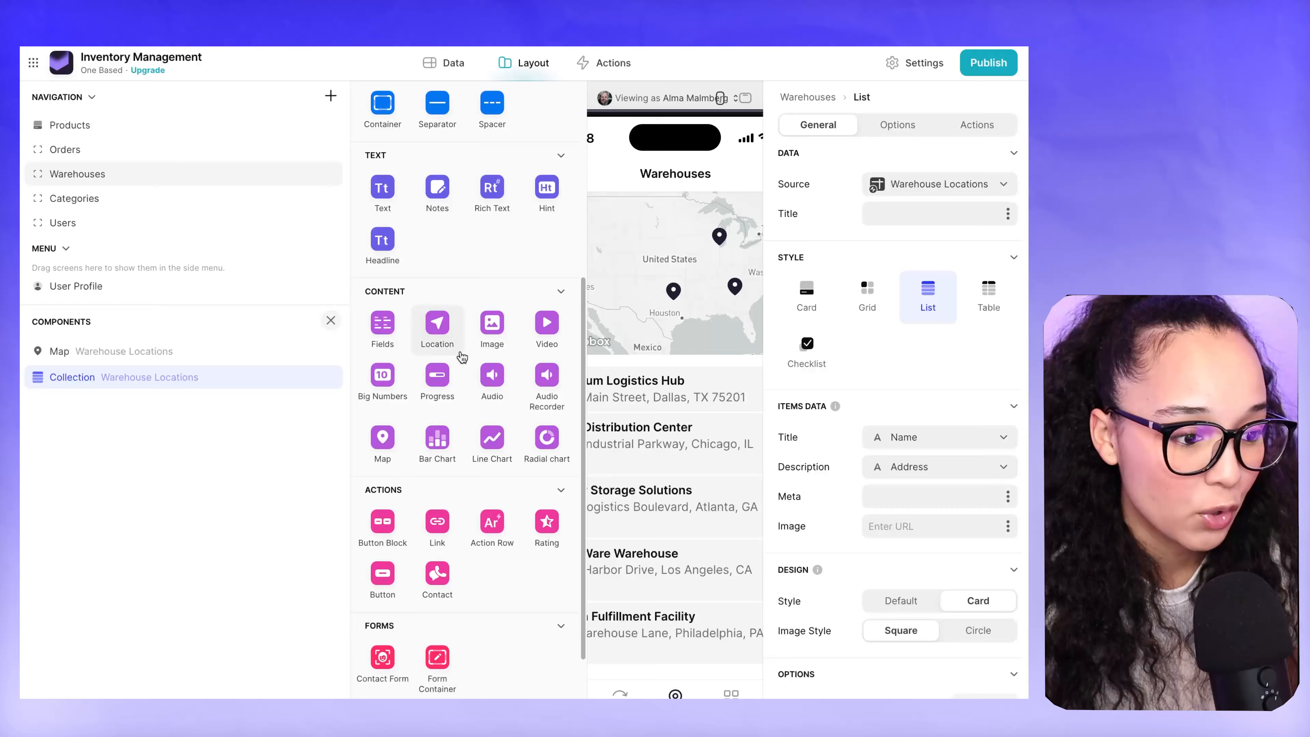
{"action": "scroll", "coordinate": [462, 356], "scroll_direction": "down", "scroll_amount": 4}
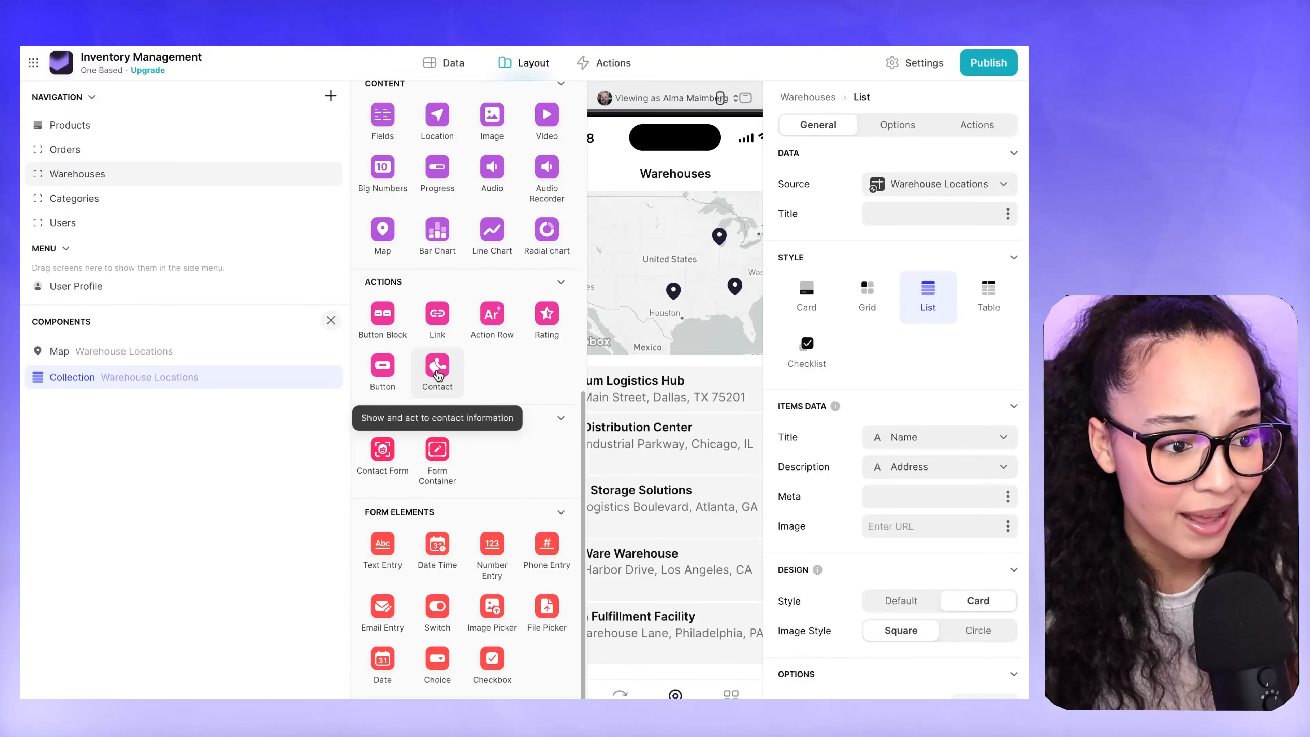
{"action": "scroll", "coordinate": [495, 382], "scroll_direction": "down", "scroll_amount": 1}
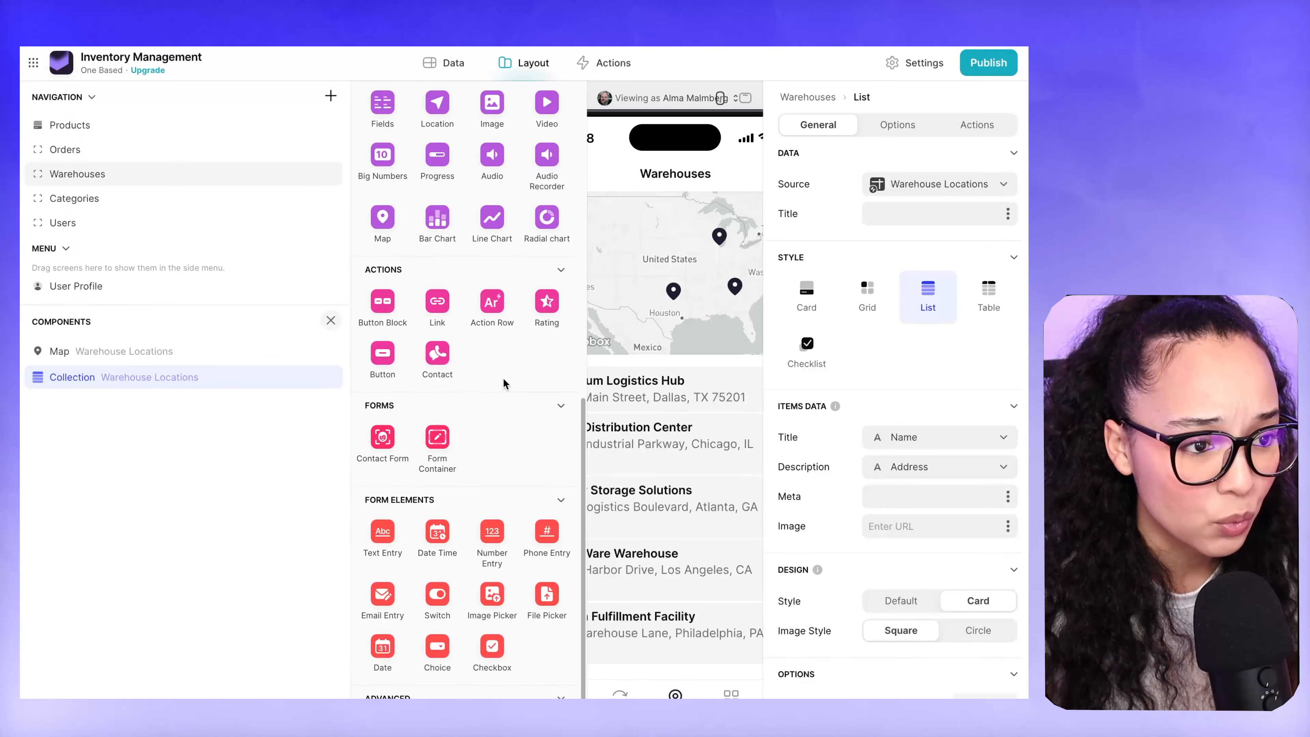
{"action": "scroll", "coordinate": [504, 383], "scroll_direction": "up", "scroll_amount": 12}
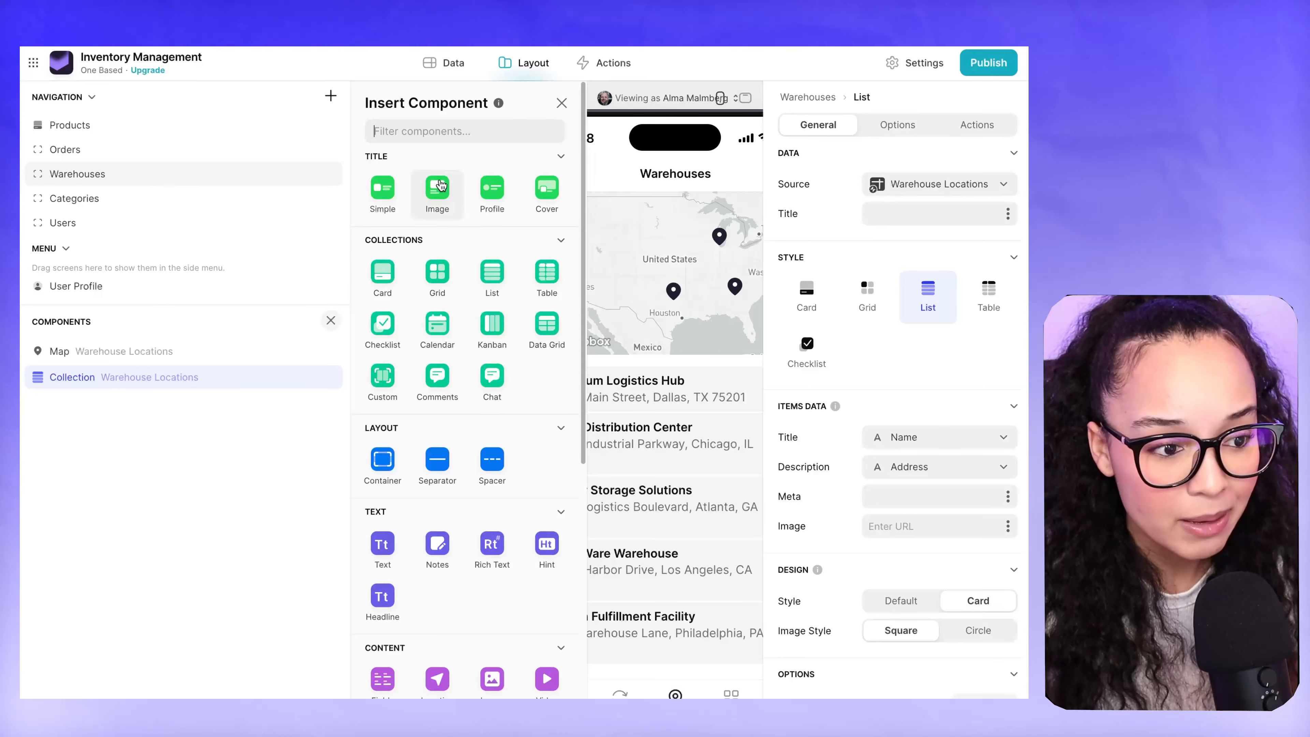
{"action": "scroll", "coordinate": [529, 393], "scroll_direction": "down", "scroll_amount": 5}
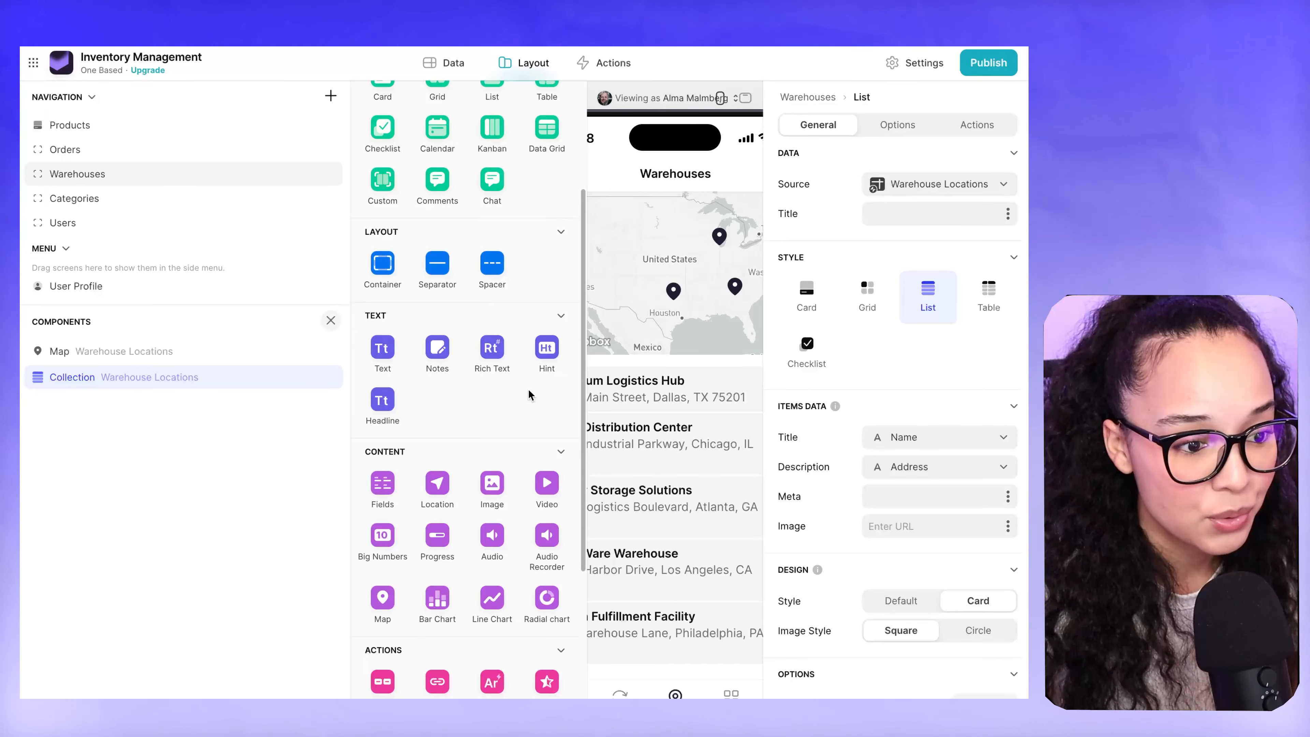
{"action": "scroll", "coordinate": [448, 417], "scroll_direction": "down", "scroll_amount": 10}
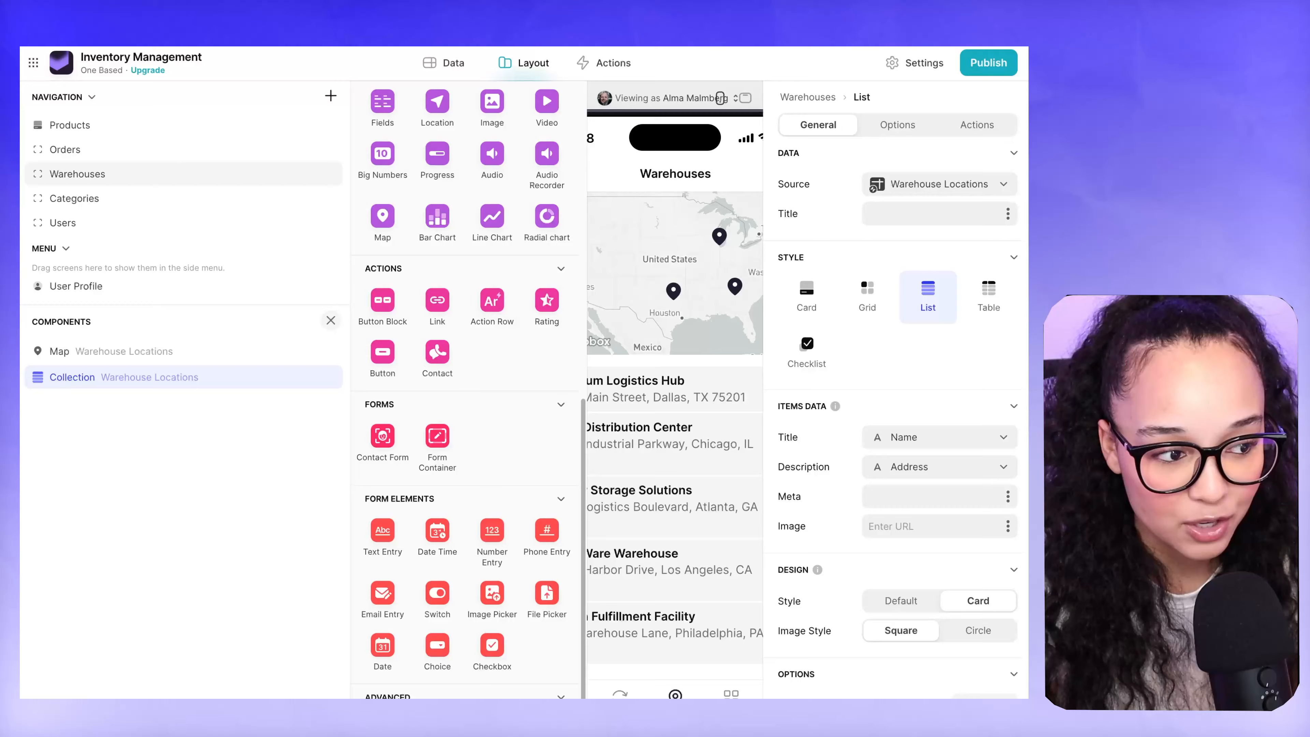
{"action": "scroll", "coordinate": [503, 392], "scroll_direction": "up", "scroll_amount": 3}
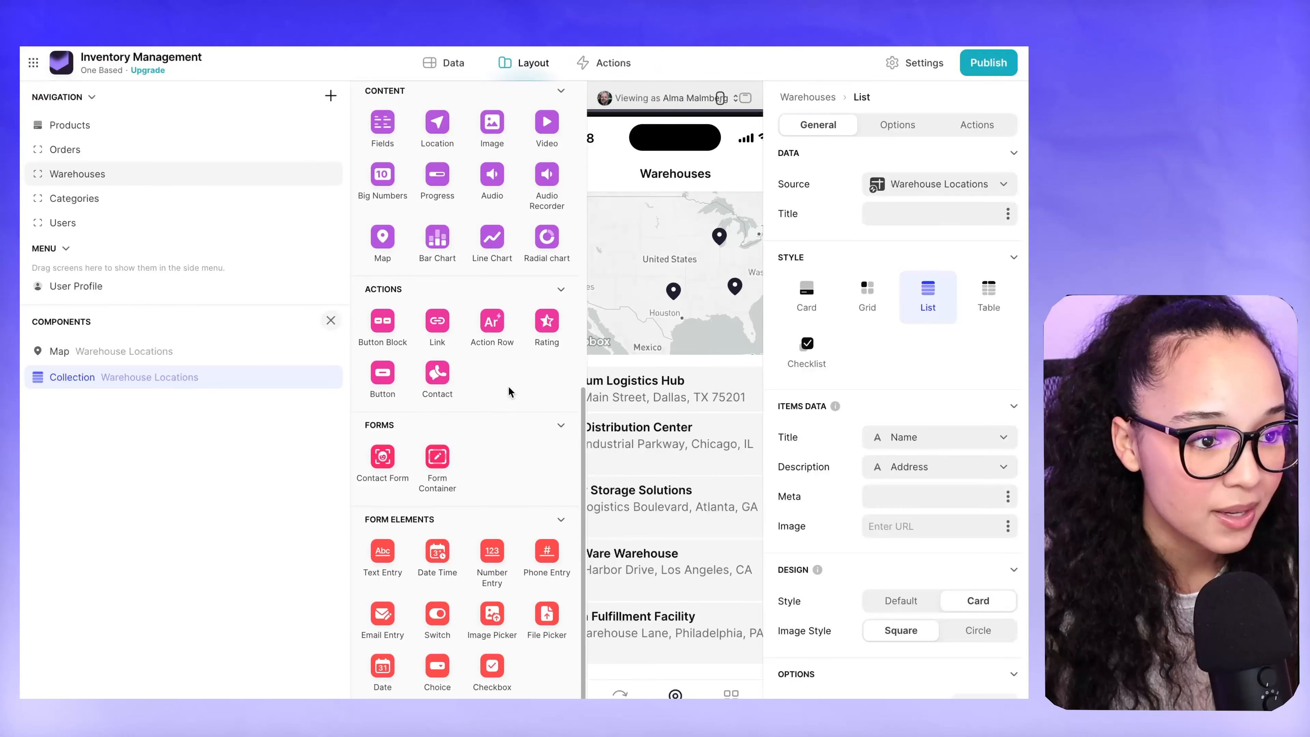
{"action": "scroll", "coordinate": [392, 537], "scroll_direction": "down", "scroll_amount": 2}
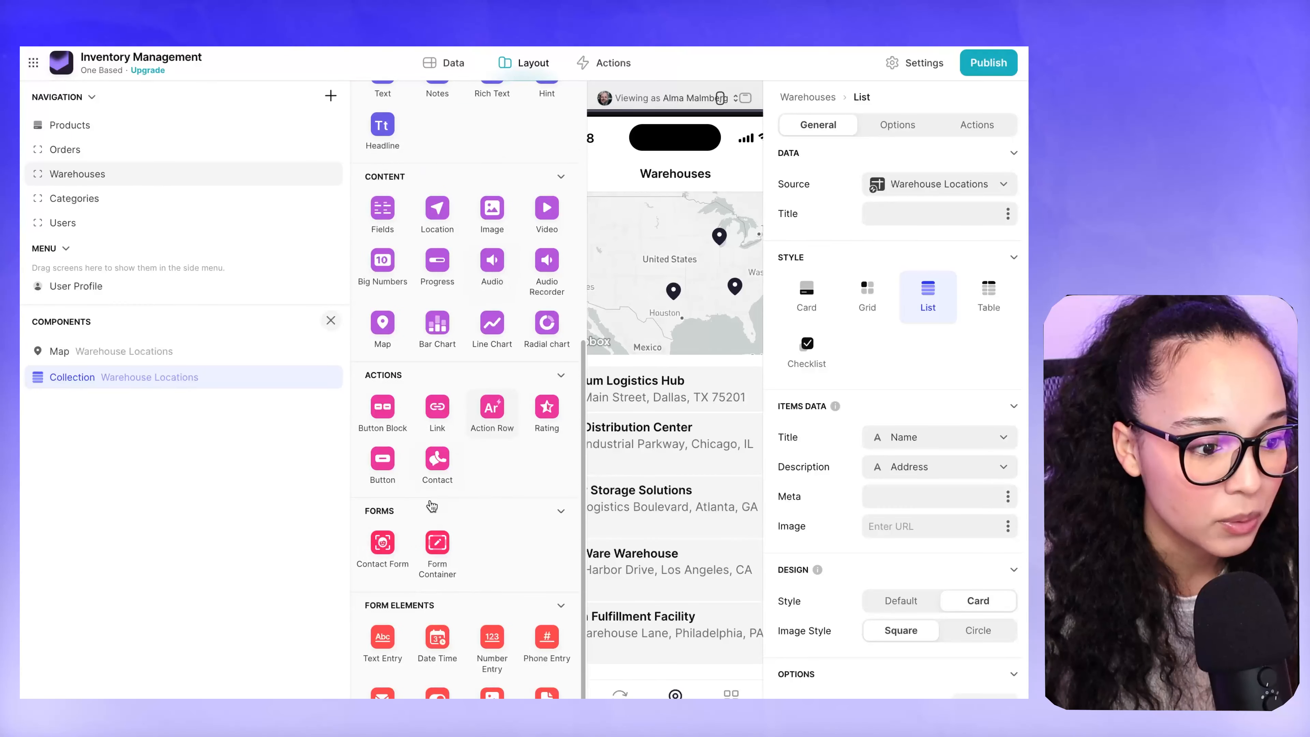
{"action": "left_click", "coordinate": [388, 546]}
{"action": "scroll", "coordinate": [497, 482], "scroll_direction": "down", "scroll_amount": 5}
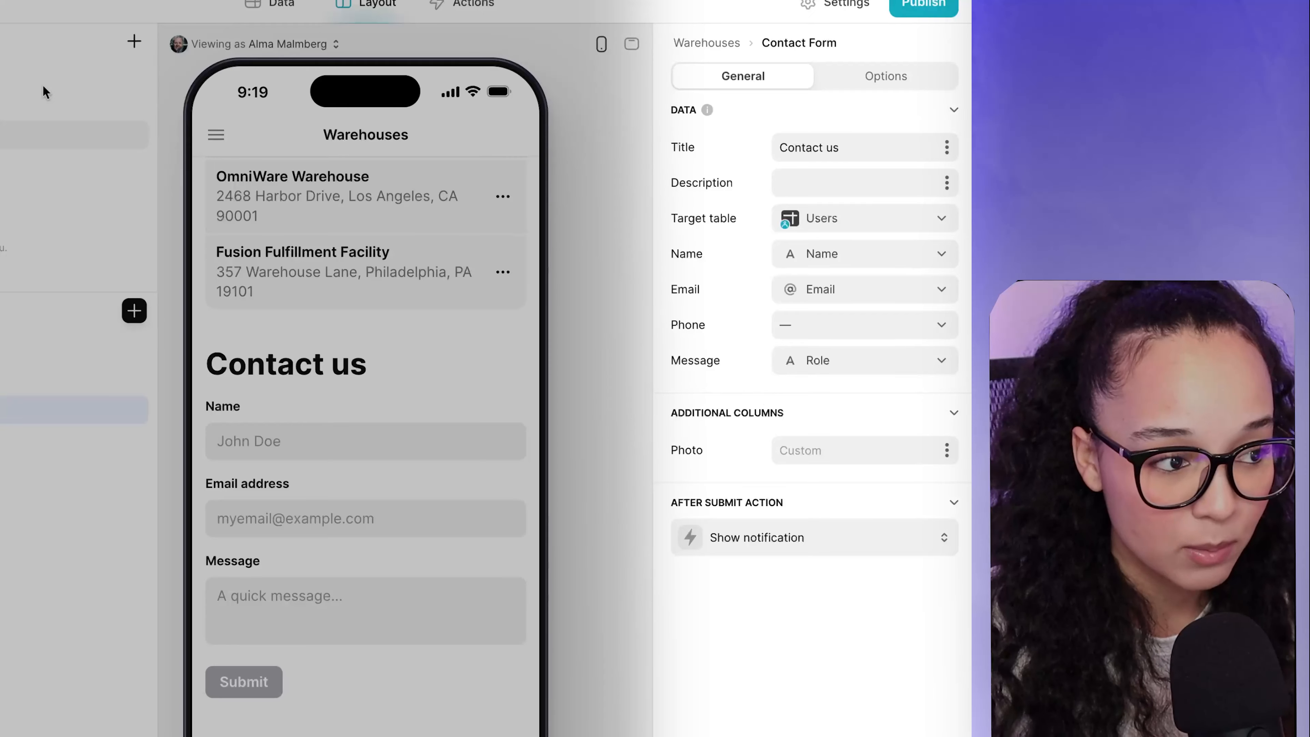
- Browse the Order History list on the Orders screen in the phone preview
{"action": "left_click", "coordinate": [97, 156]}
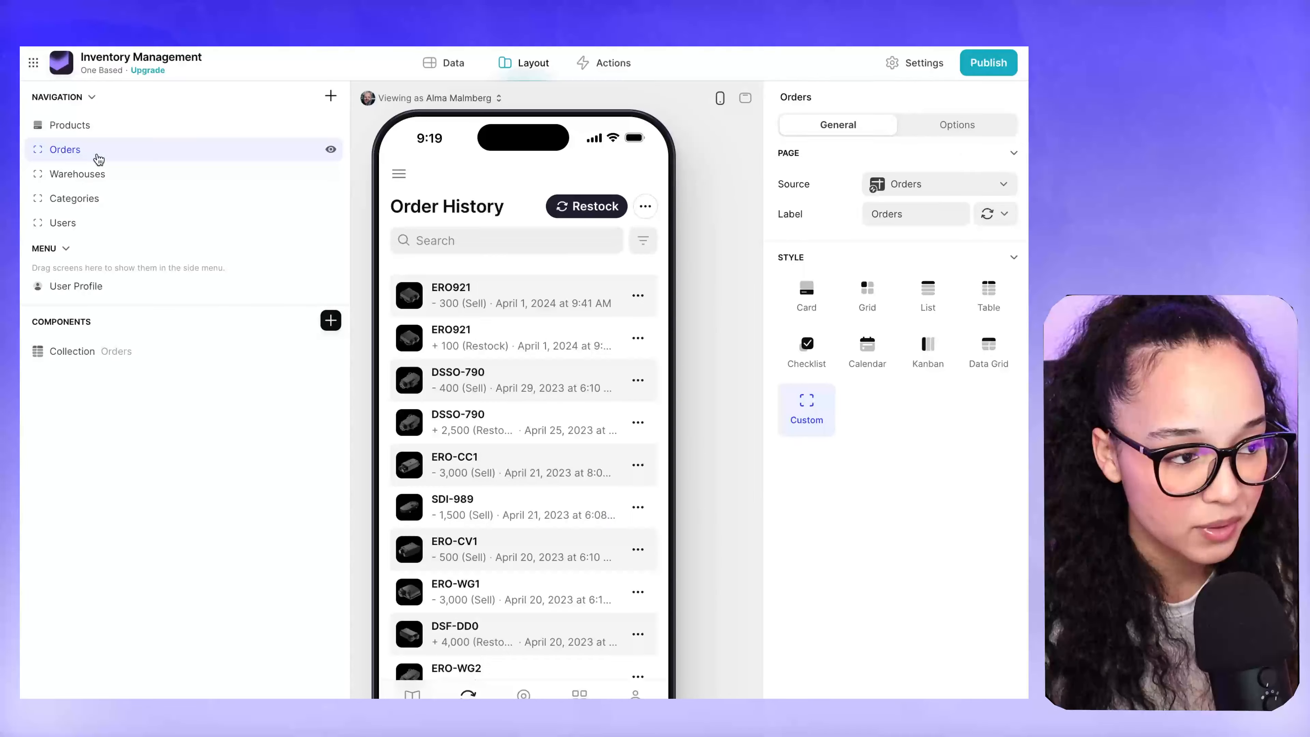
{"action": "scroll", "coordinate": [536, 357], "scroll_direction": "down", "scroll_amount": 15}
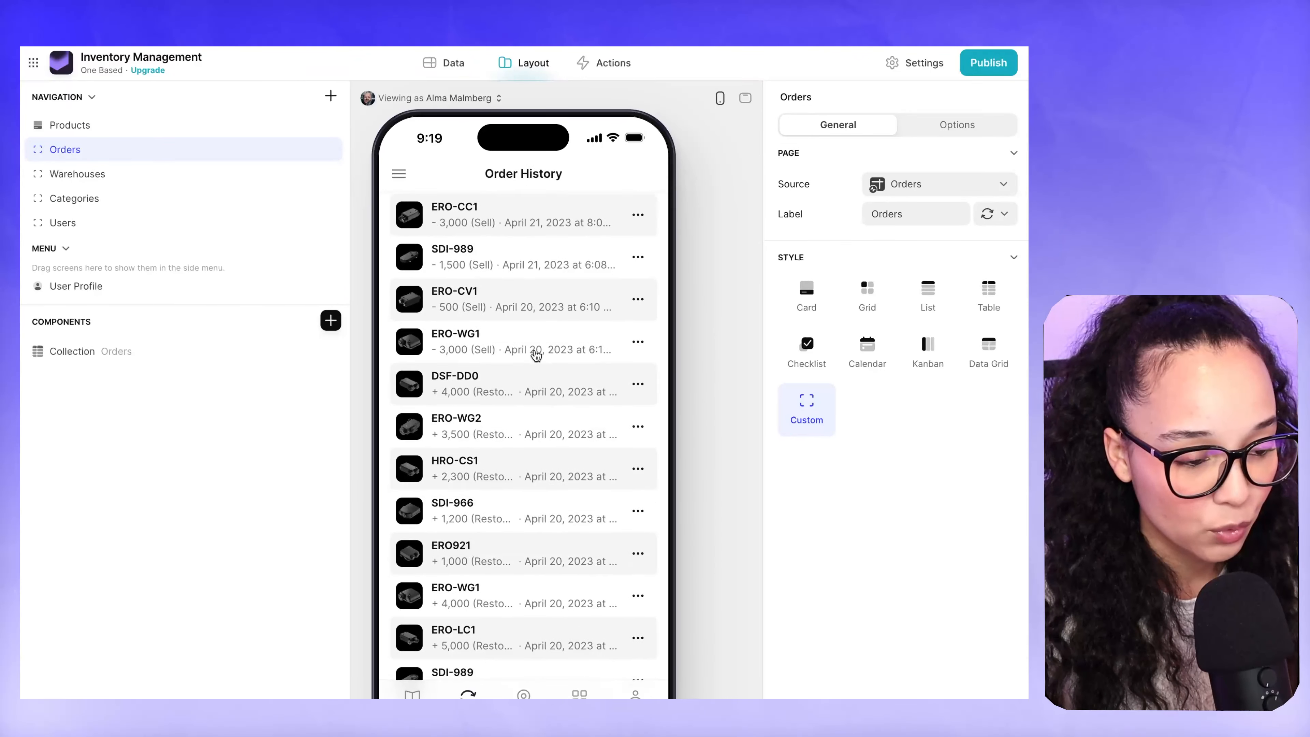
{"action": "scroll", "coordinate": [537, 357], "scroll_direction": "up", "scroll_amount": 15}
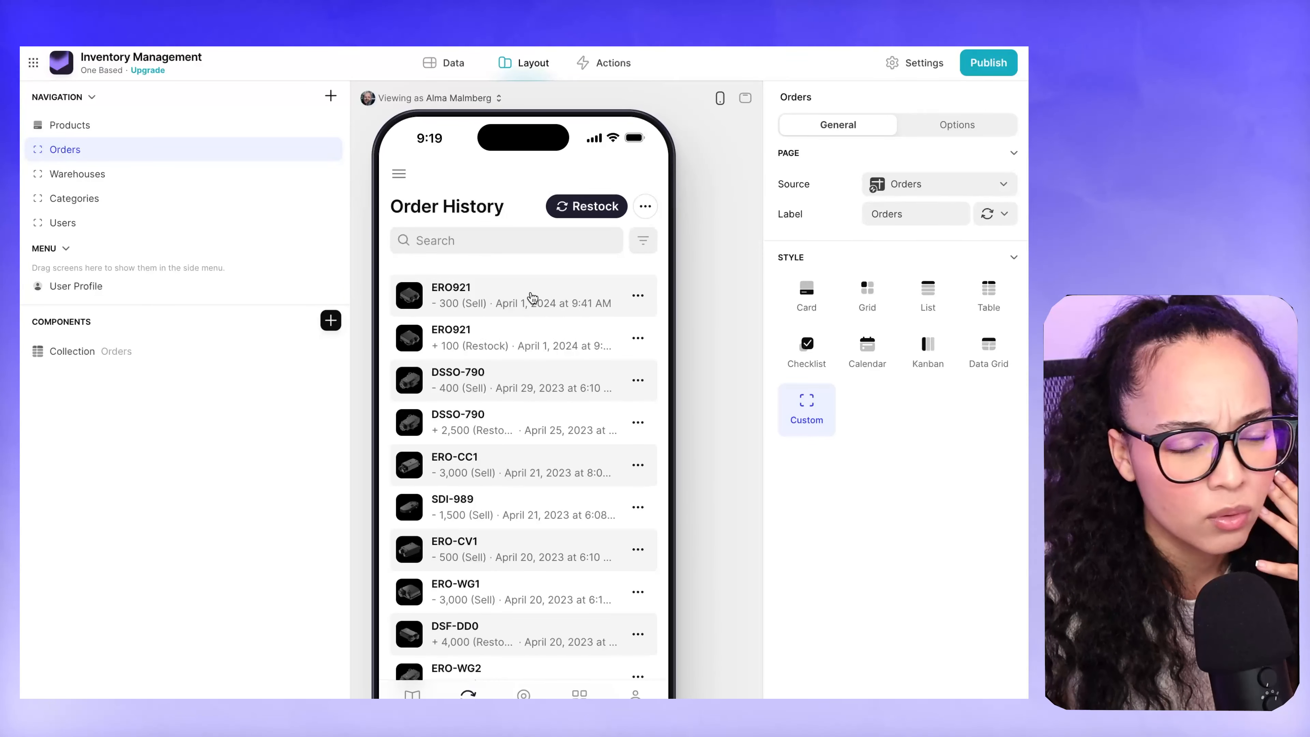
{"action": "scroll", "coordinate": [544, 295], "scroll_direction": "down", "scroll_amount": 5}
{"action": "scroll", "coordinate": [543, 295], "scroll_direction": "down", "scroll_amount": 3}
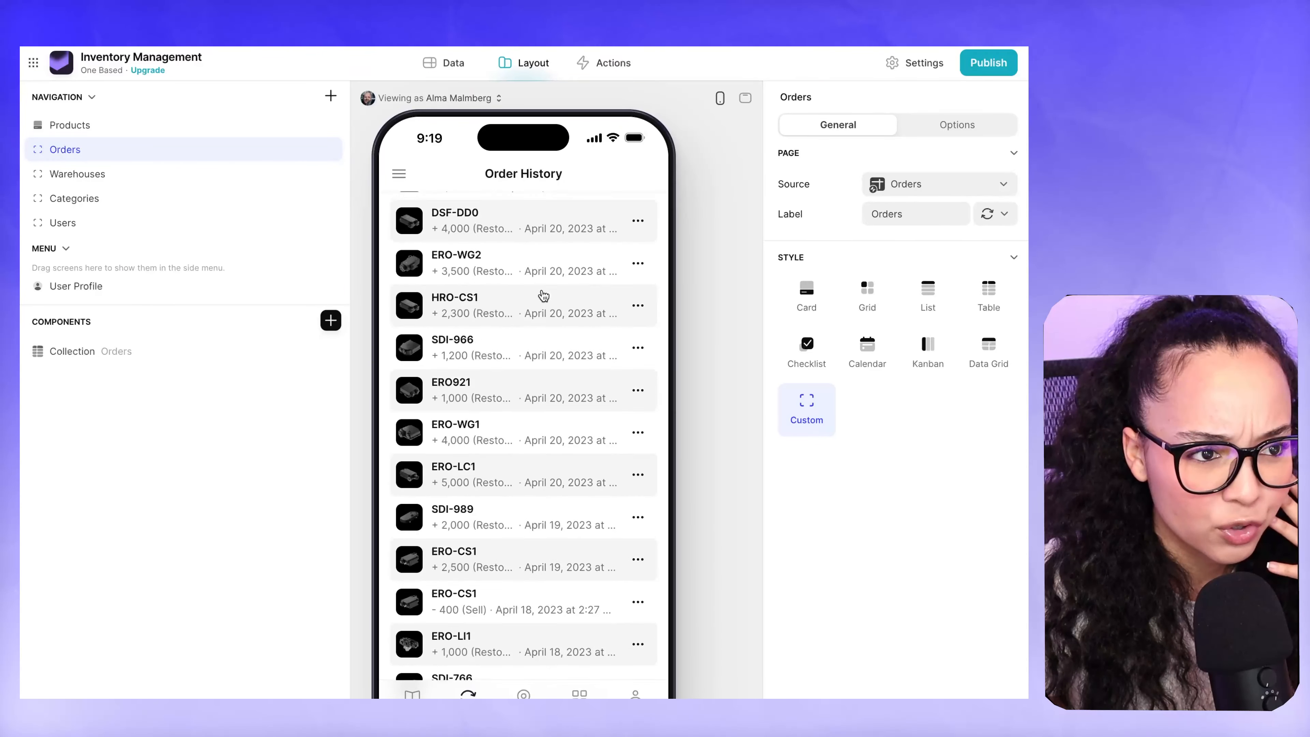
- View the Orders data table and check the Orders screen's available sources, keeping Orders selected
{"action": "left_click", "coordinate": [447, 63]}
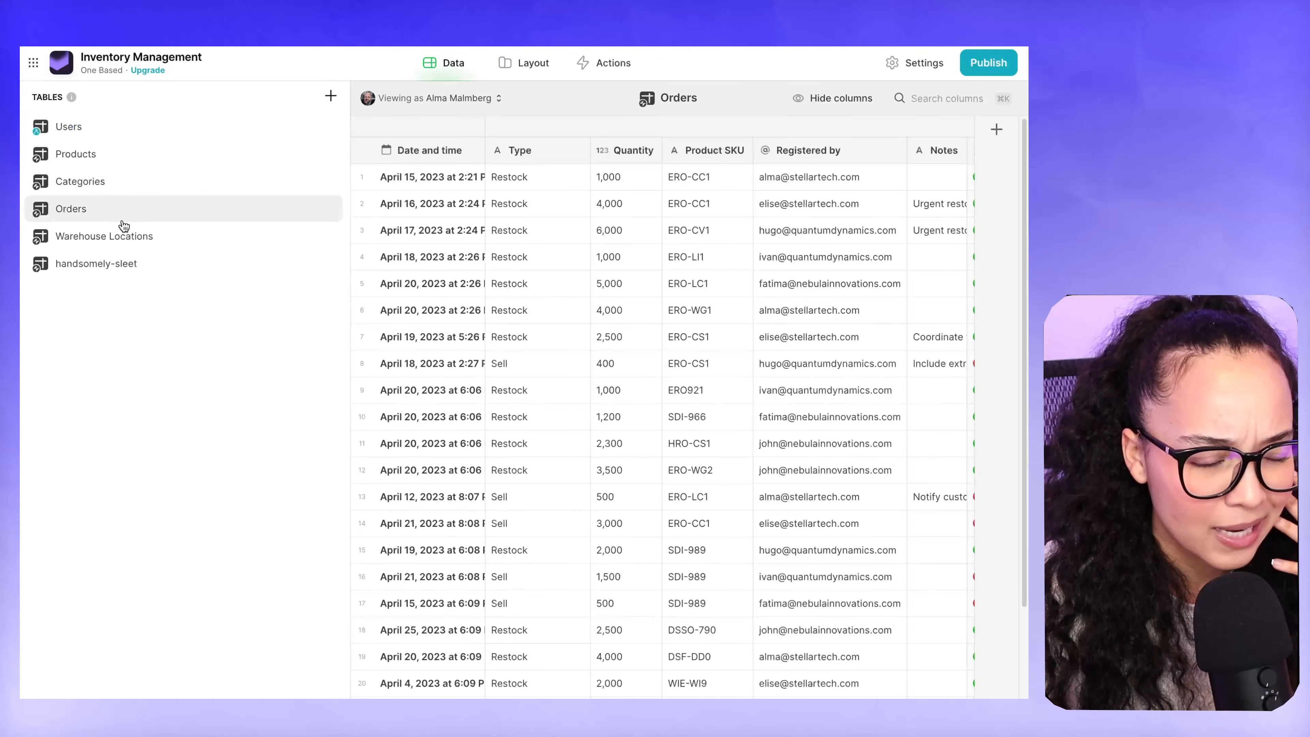
{"action": "scroll", "coordinate": [516, 206], "scroll_direction": "down", "scroll_amount": 4}
{"action": "left_click", "coordinate": [523, 63]}
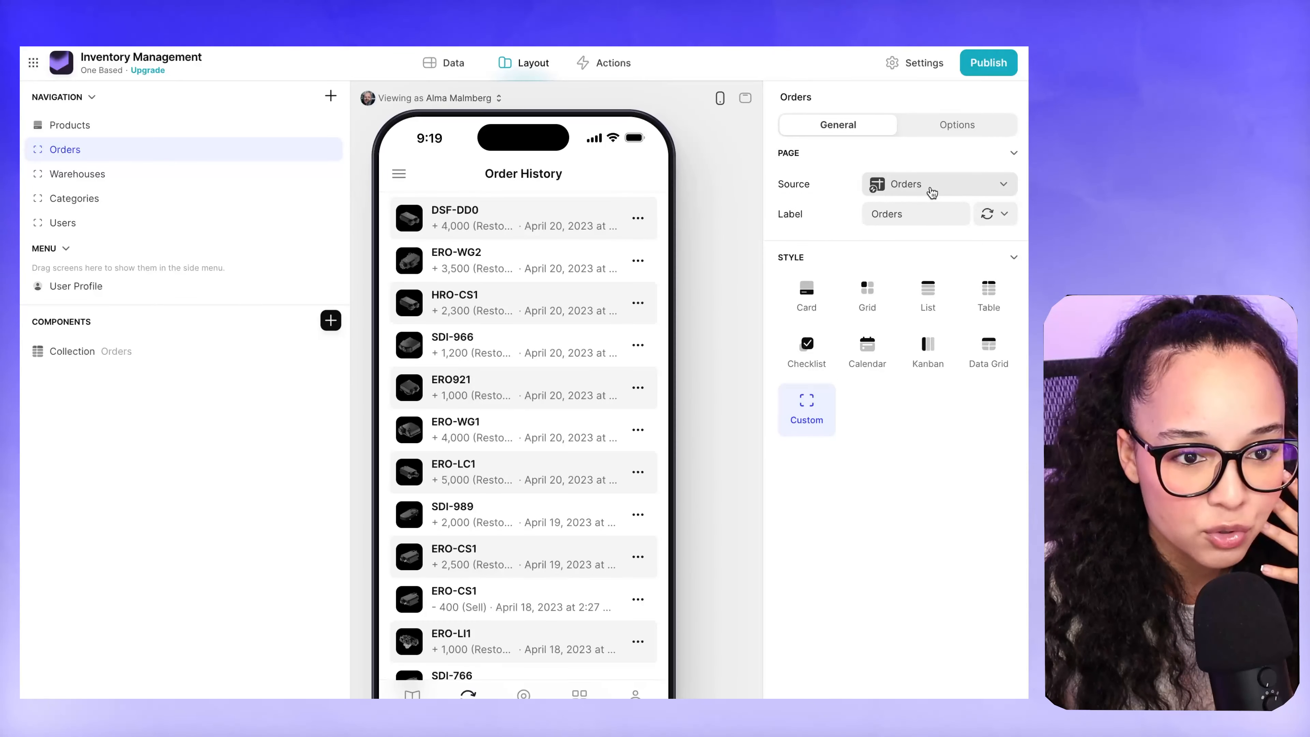
{"action": "left_click", "coordinate": [943, 186]}
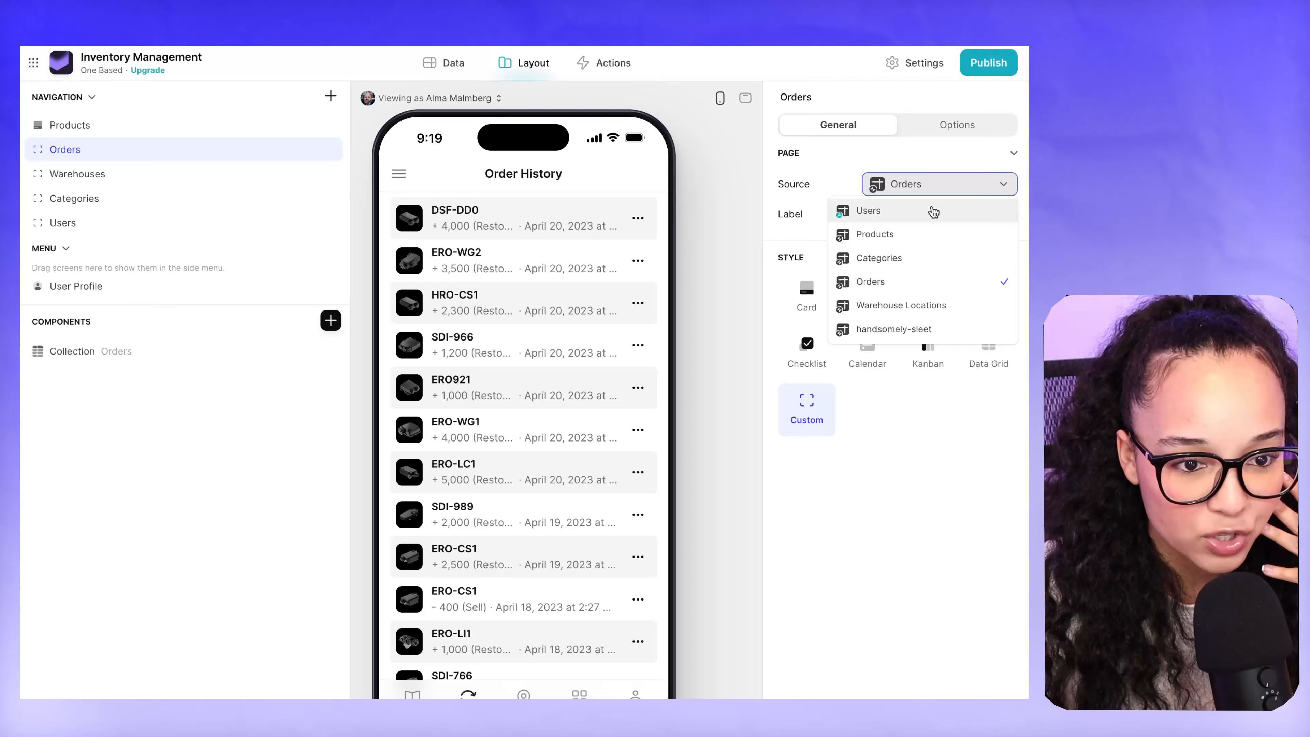
{"action": "left_click", "coordinate": [915, 281]}
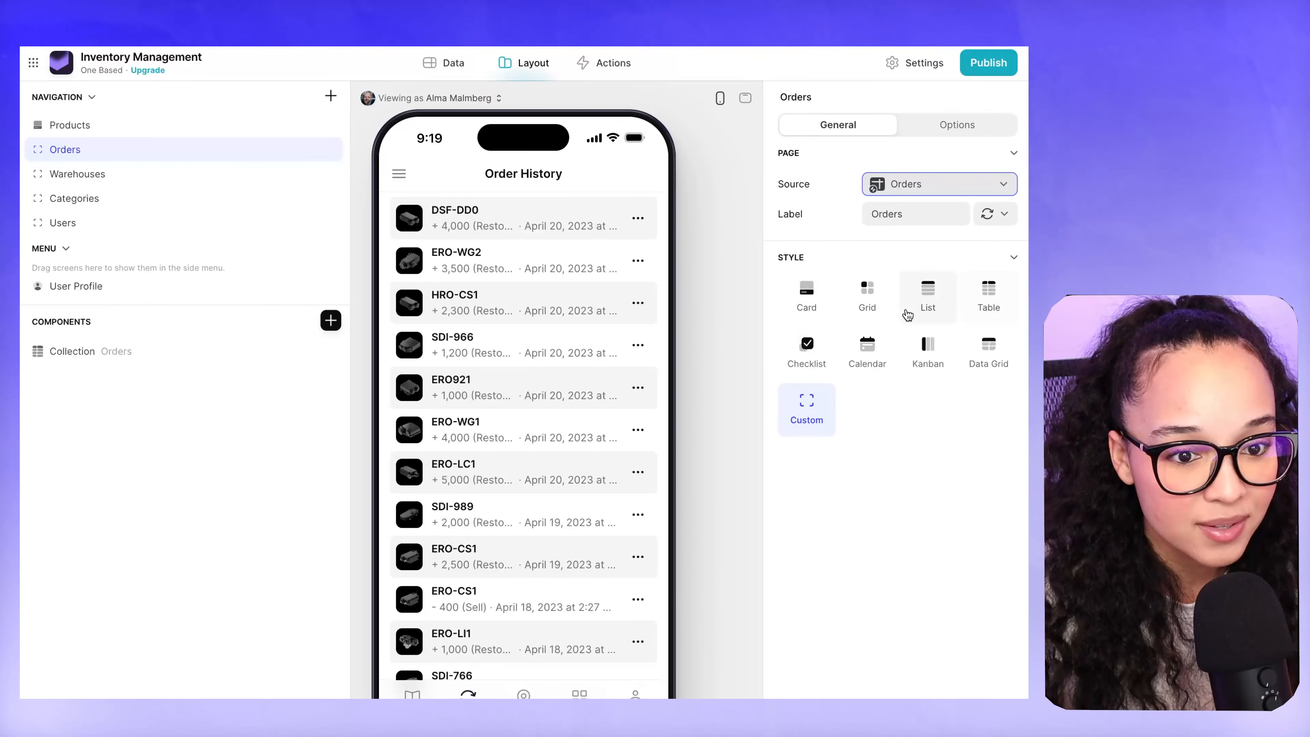
- Inspect the Orders Collection's general settings, including items data, column headers, design and options, alongside its preview
{"action": "left_click", "coordinate": [163, 356]}
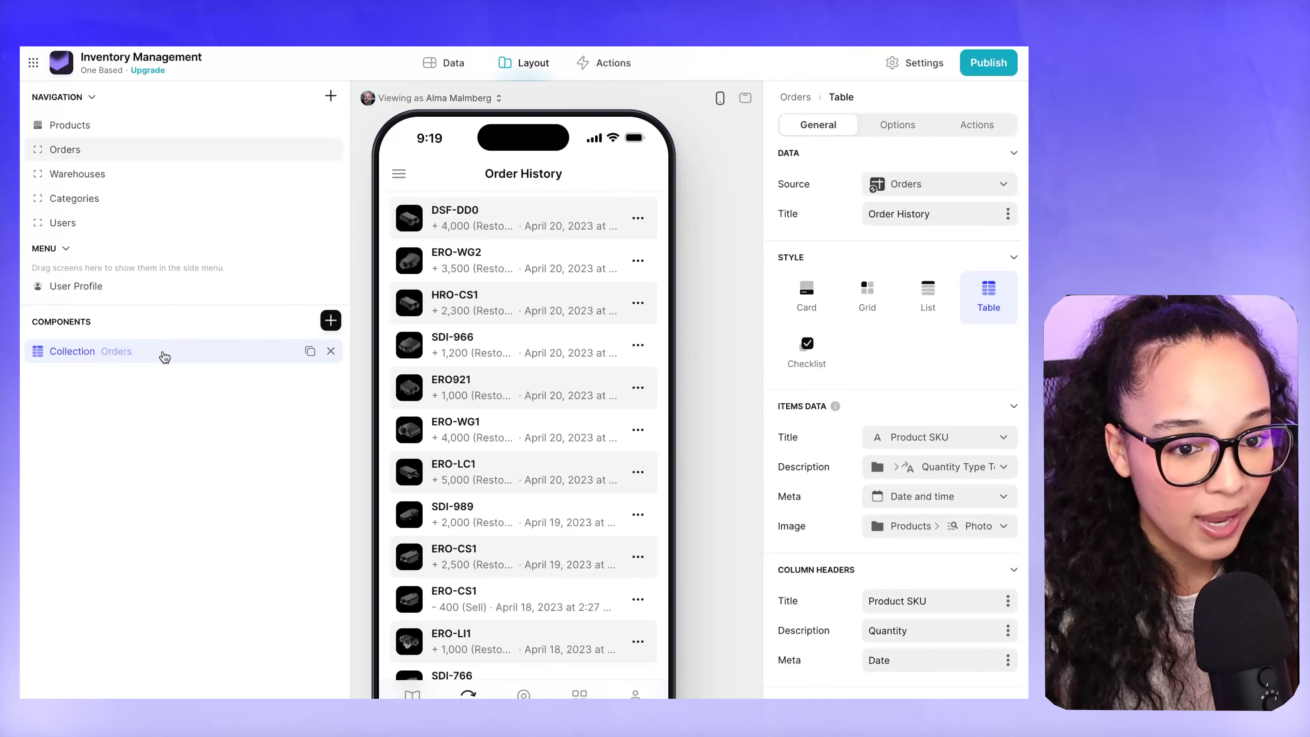
{"action": "scroll", "coordinate": [536, 356], "scroll_direction": "down", "scroll_amount": 5}
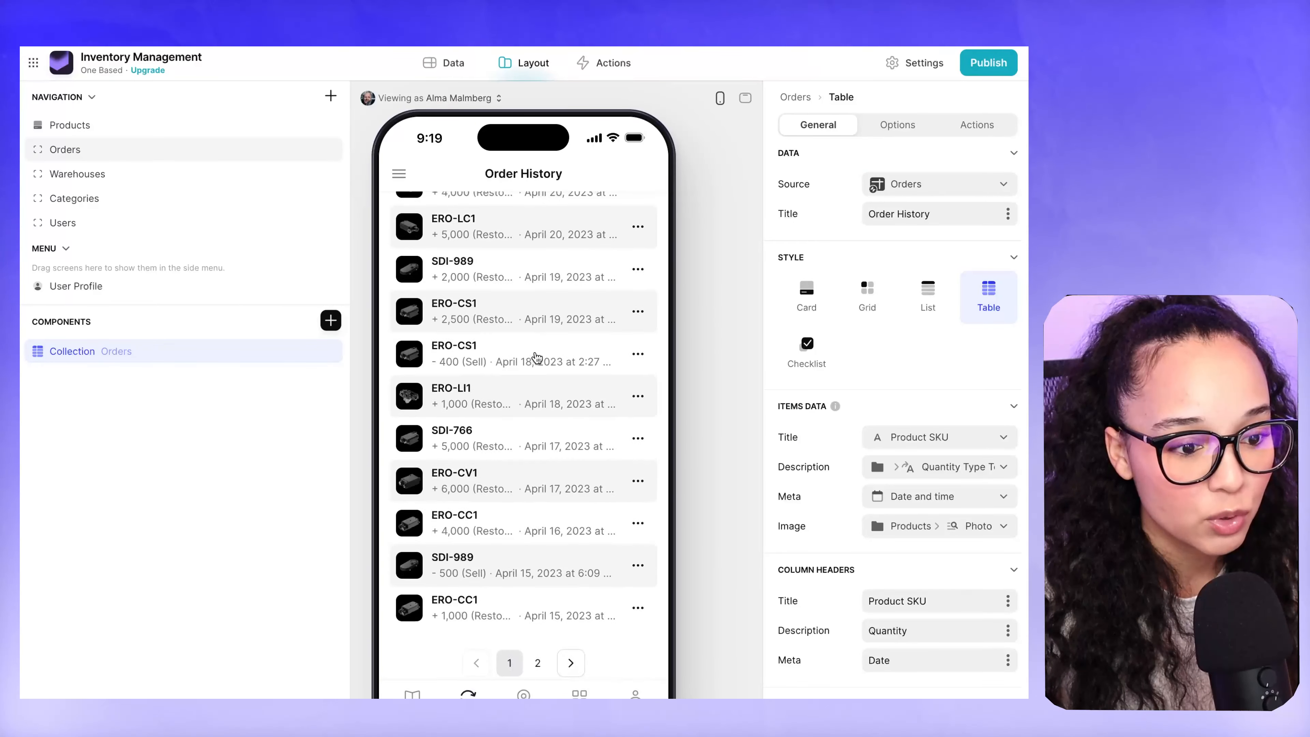
{"action": "scroll", "coordinate": [536, 356], "scroll_direction": "up", "scroll_amount": 6}
{"action": "scroll", "coordinate": [949, 354], "scroll_direction": "down", "scroll_amount": 3}
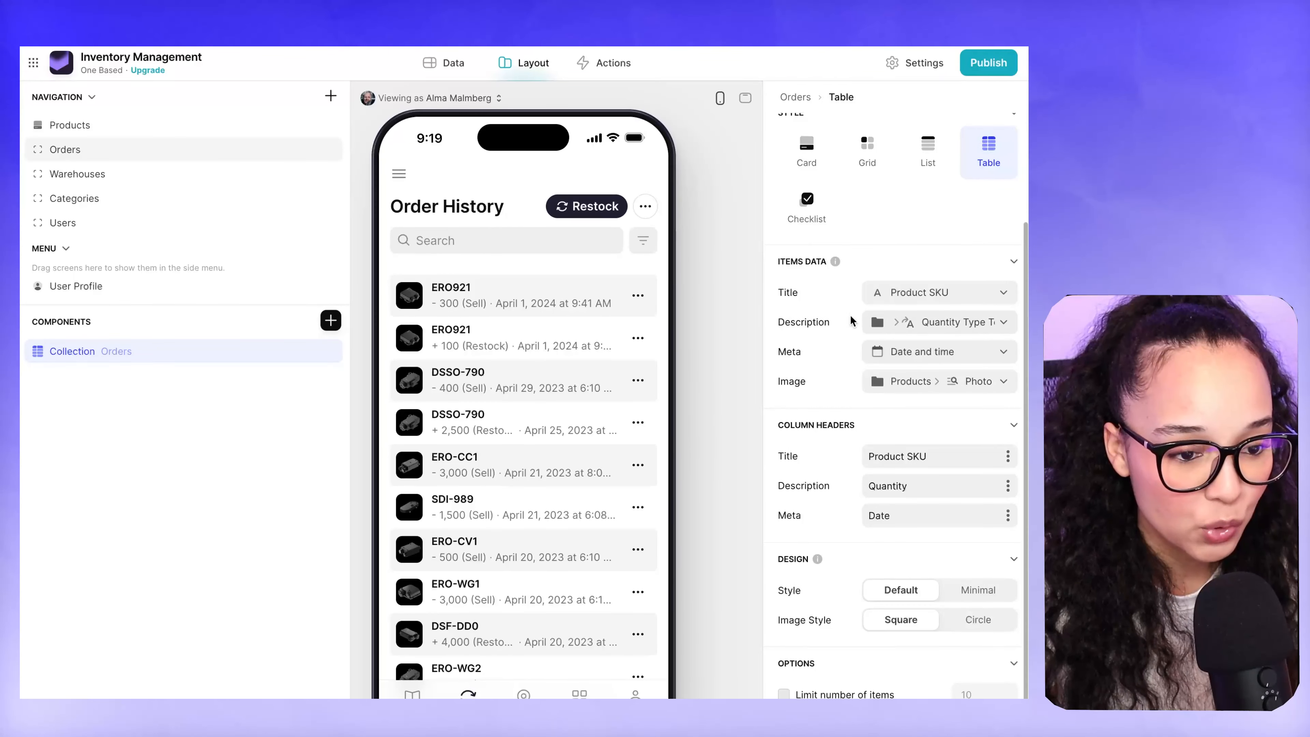
{"action": "scroll", "coordinate": [850, 321], "scroll_direction": "down", "scroll_amount": 2}
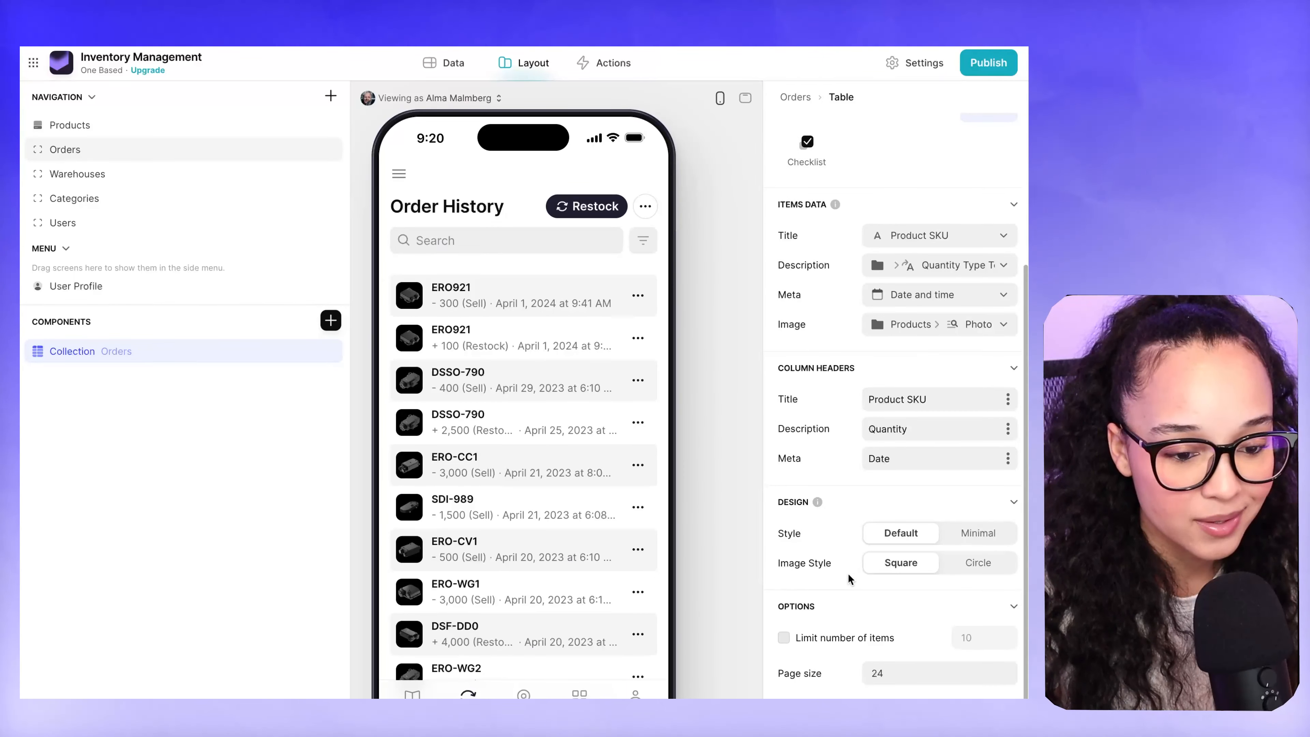
{"action": "scroll", "coordinate": [850, 578], "scroll_direction": "up", "scroll_amount": 4}
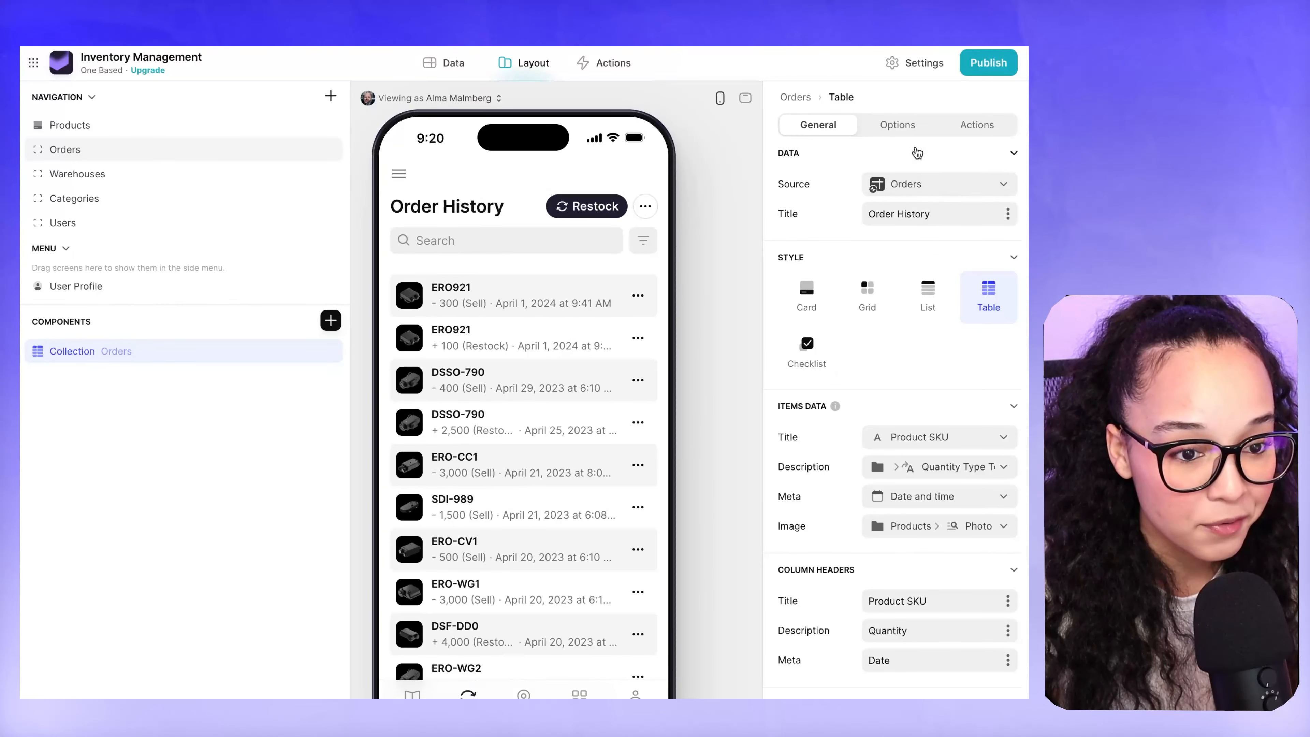
- Try the Grid, Card and Checklist styles on the Orders collection, set it to List, and check it in the browser-size preview
{"action": "left_click", "coordinate": [928, 292]}
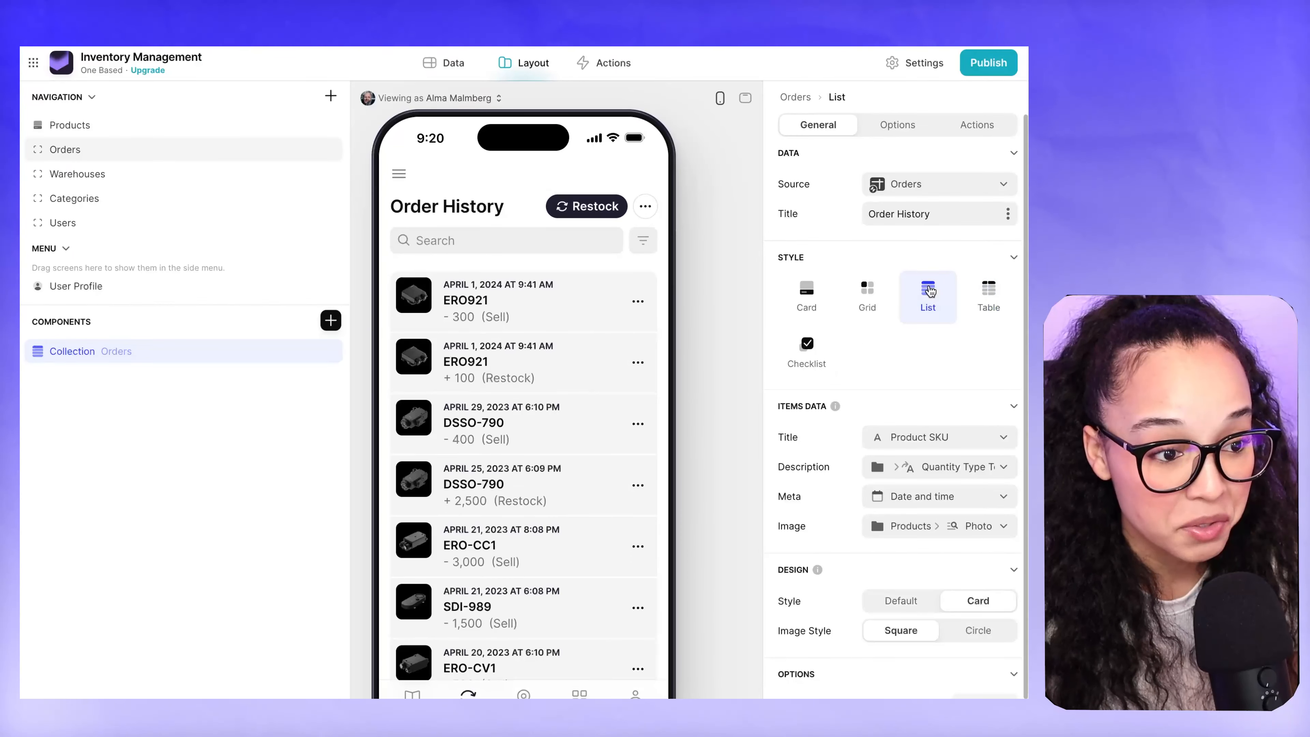
{"action": "left_click", "coordinate": [871, 294]}
{"action": "left_click", "coordinate": [822, 301]}
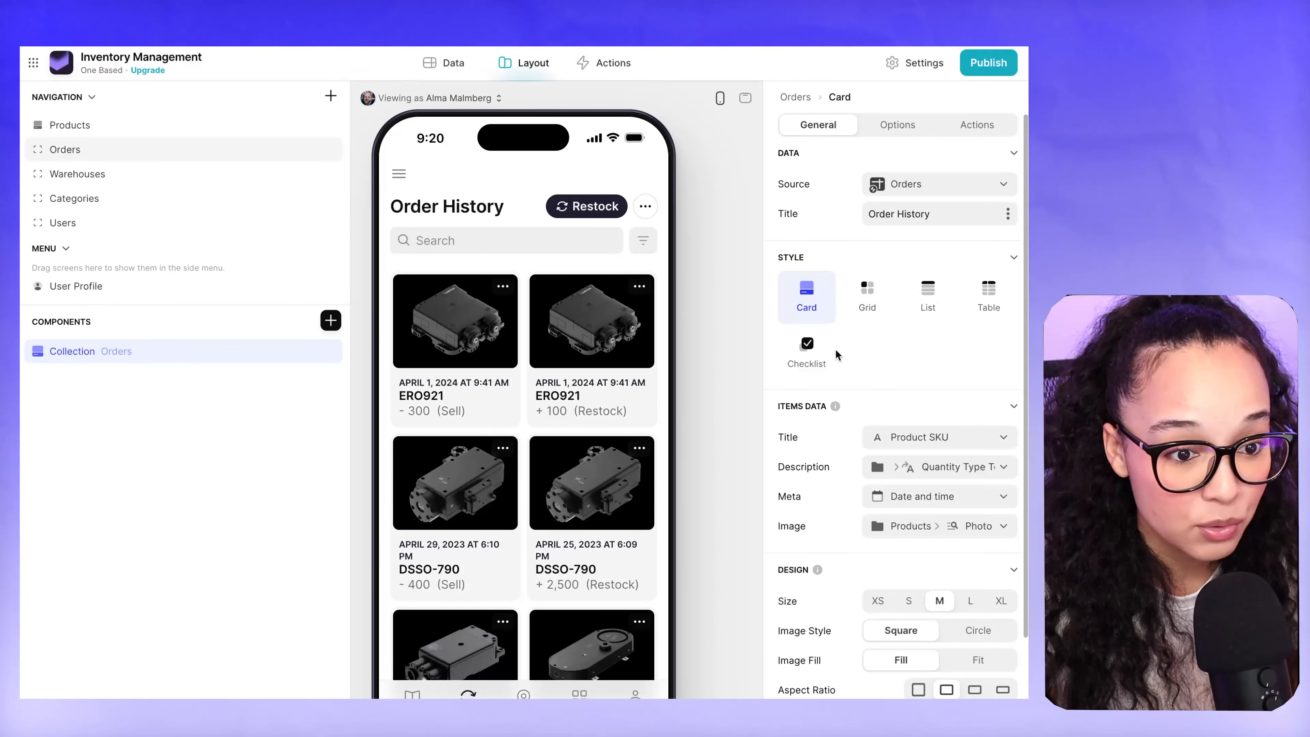
{"action": "left_click", "coordinate": [807, 349]}
{"action": "left_click", "coordinate": [807, 294]}
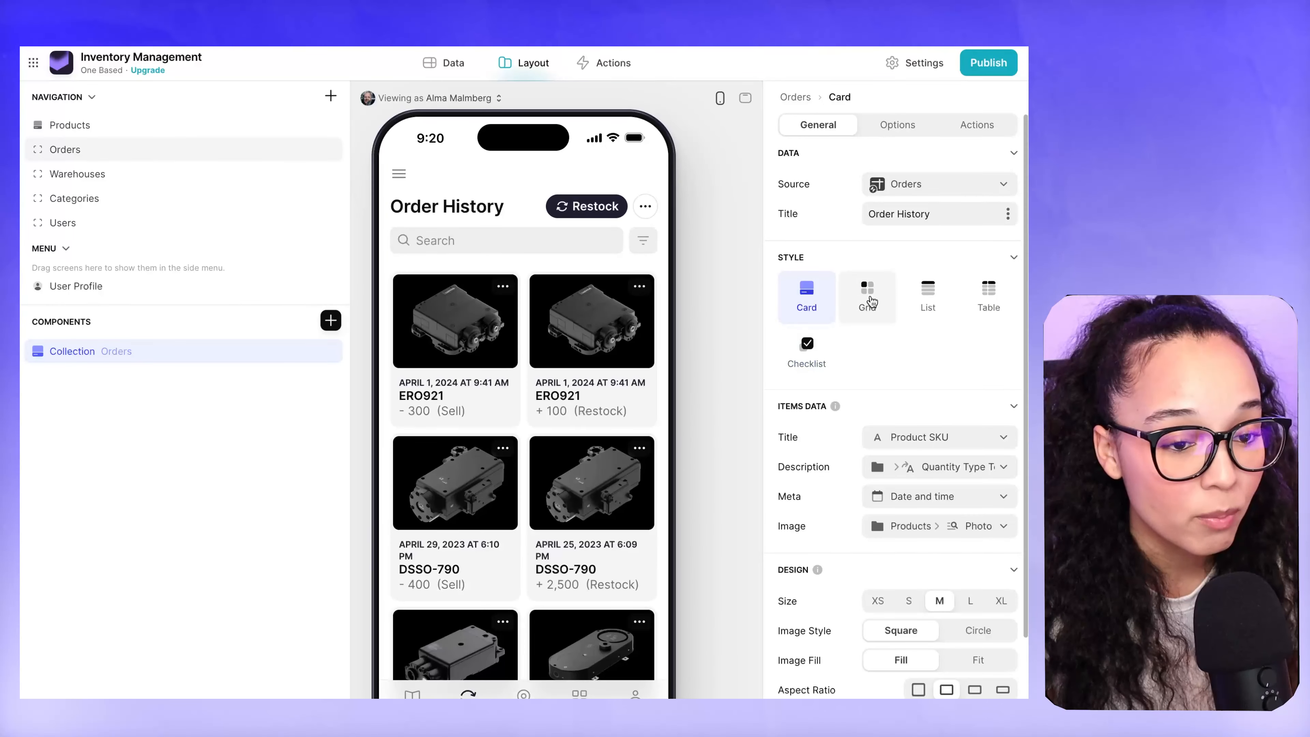
{"action": "left_click", "coordinate": [870, 299]}
{"action": "left_click", "coordinate": [942, 297]}
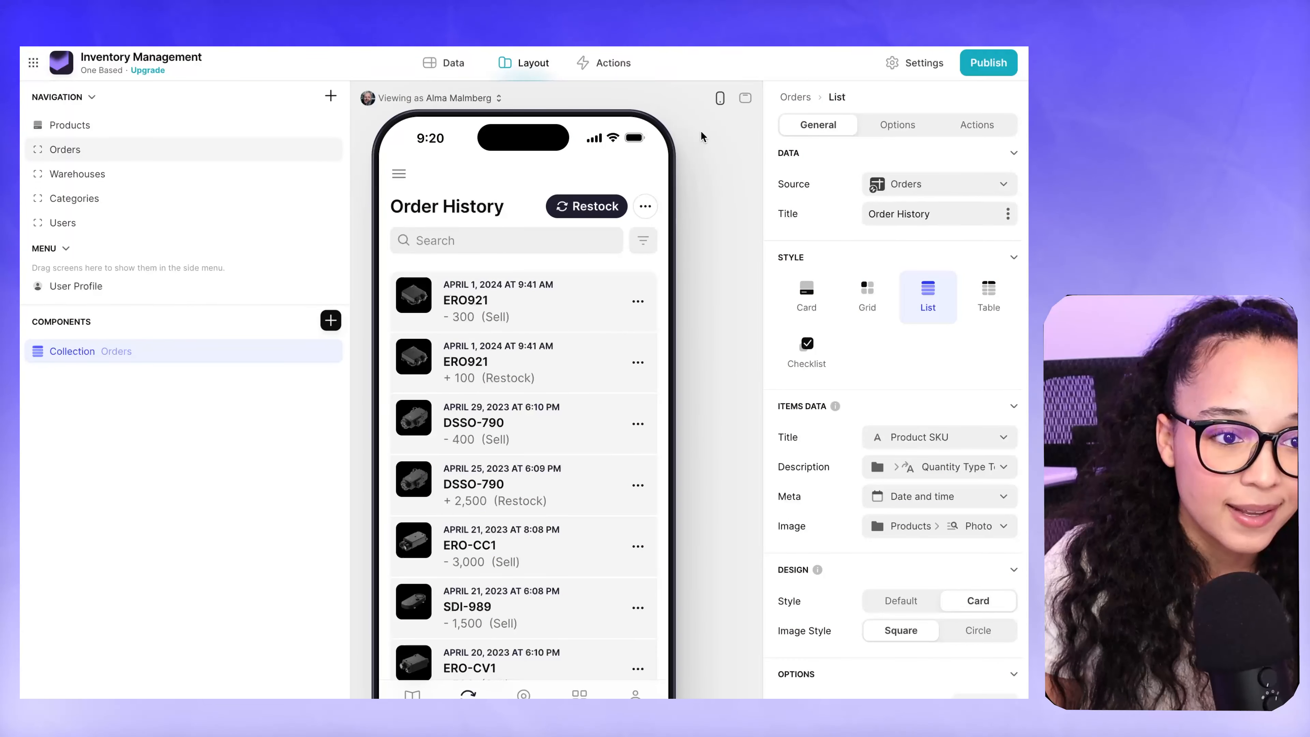
{"action": "left_click", "coordinate": [746, 98]}
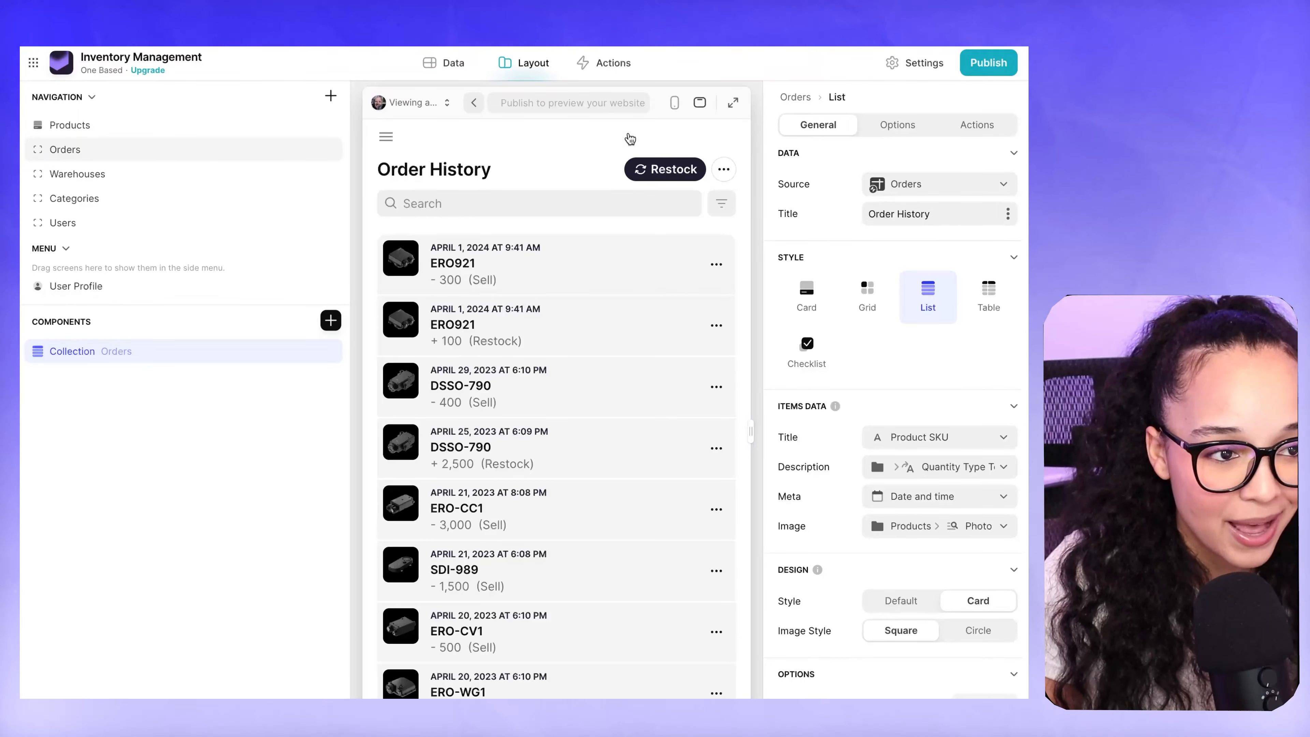
{"action": "left_click", "coordinate": [674, 102]}
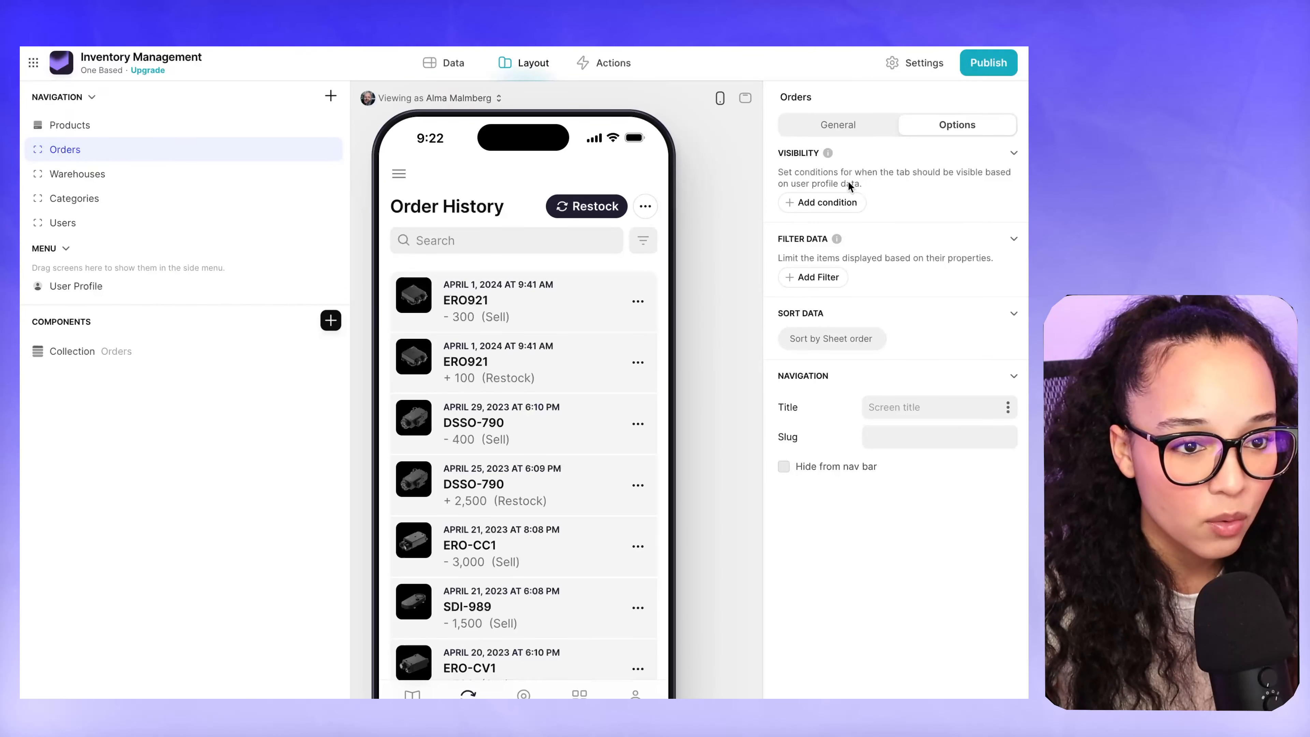
- Review the Orders screen's visibility, filter, sort and navigation options, including Hide from nav bar
{"action": "left_click", "coordinate": [826, 129]}
{"action": "left_click", "coordinate": [944, 126]}
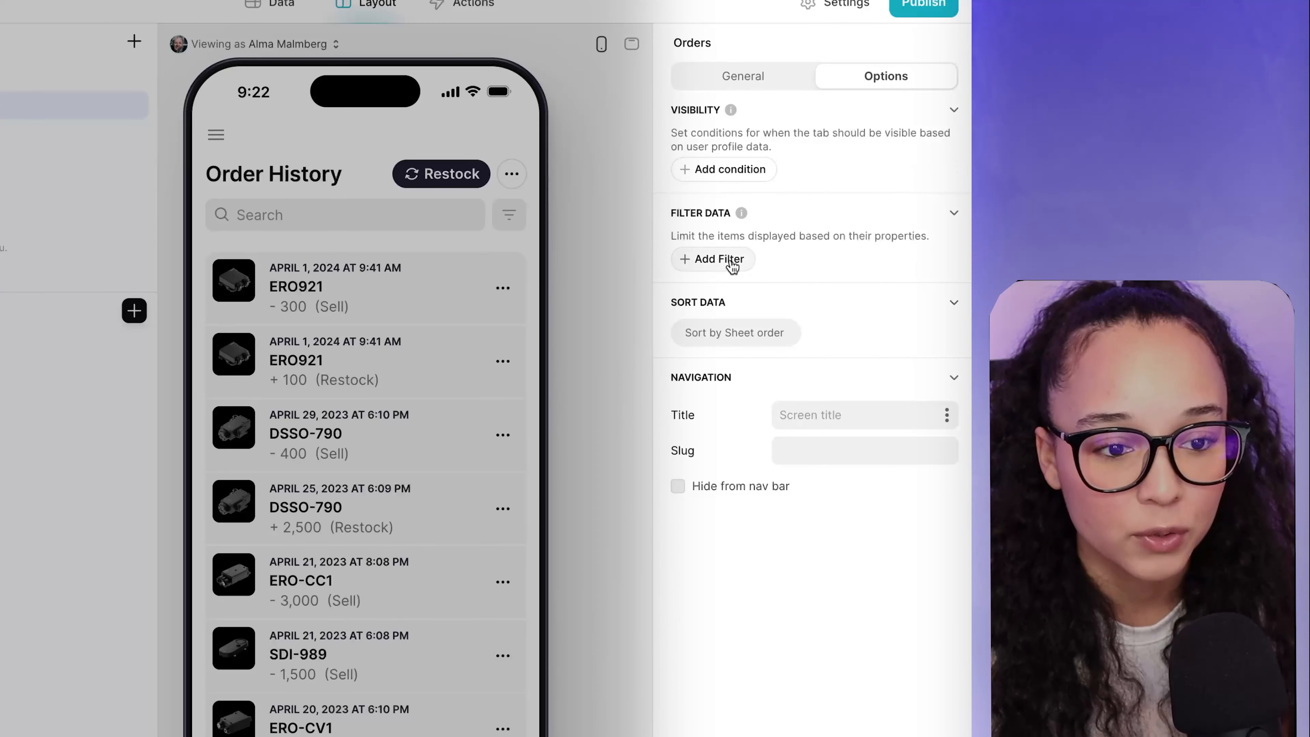
{"action": "left_click", "coordinate": [679, 488]}
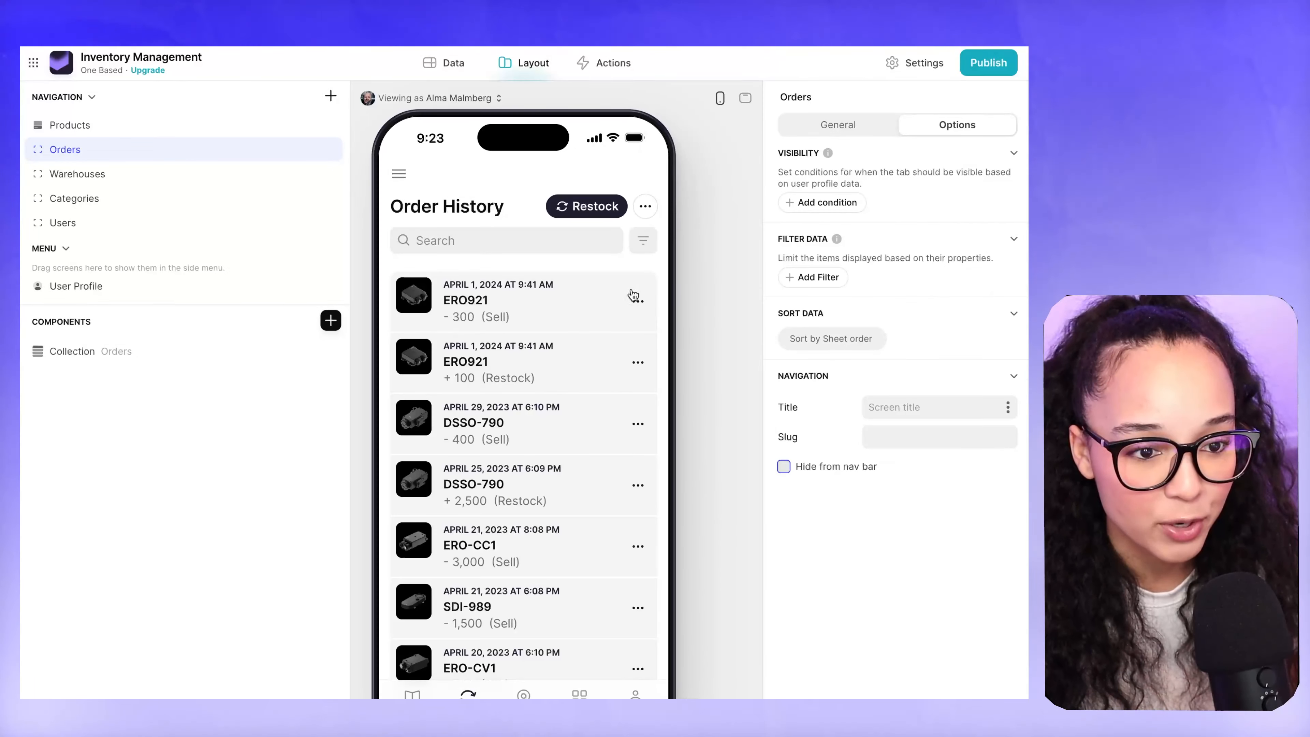
- View the Warehouses screen and examine the Products screen's Options and General settings
{"action": "left_click", "coordinate": [120, 175]}
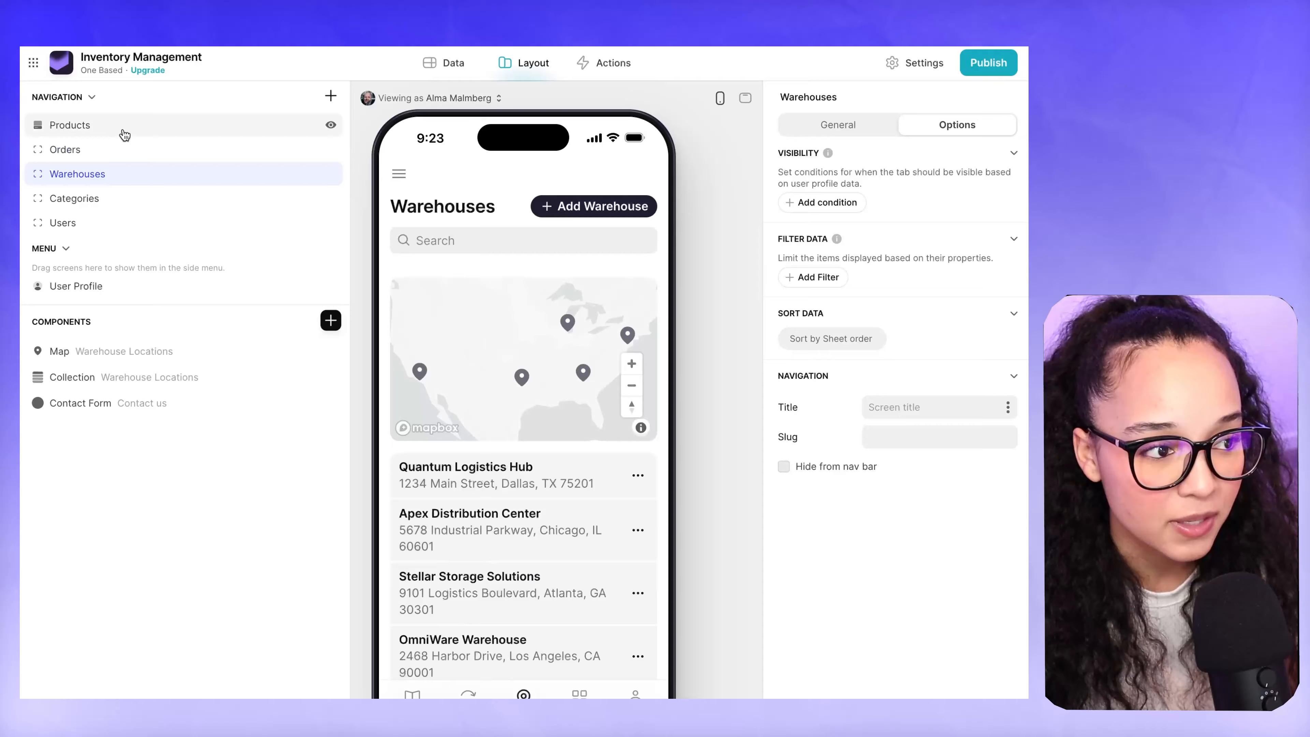
{"action": "left_click", "coordinate": [119, 129]}
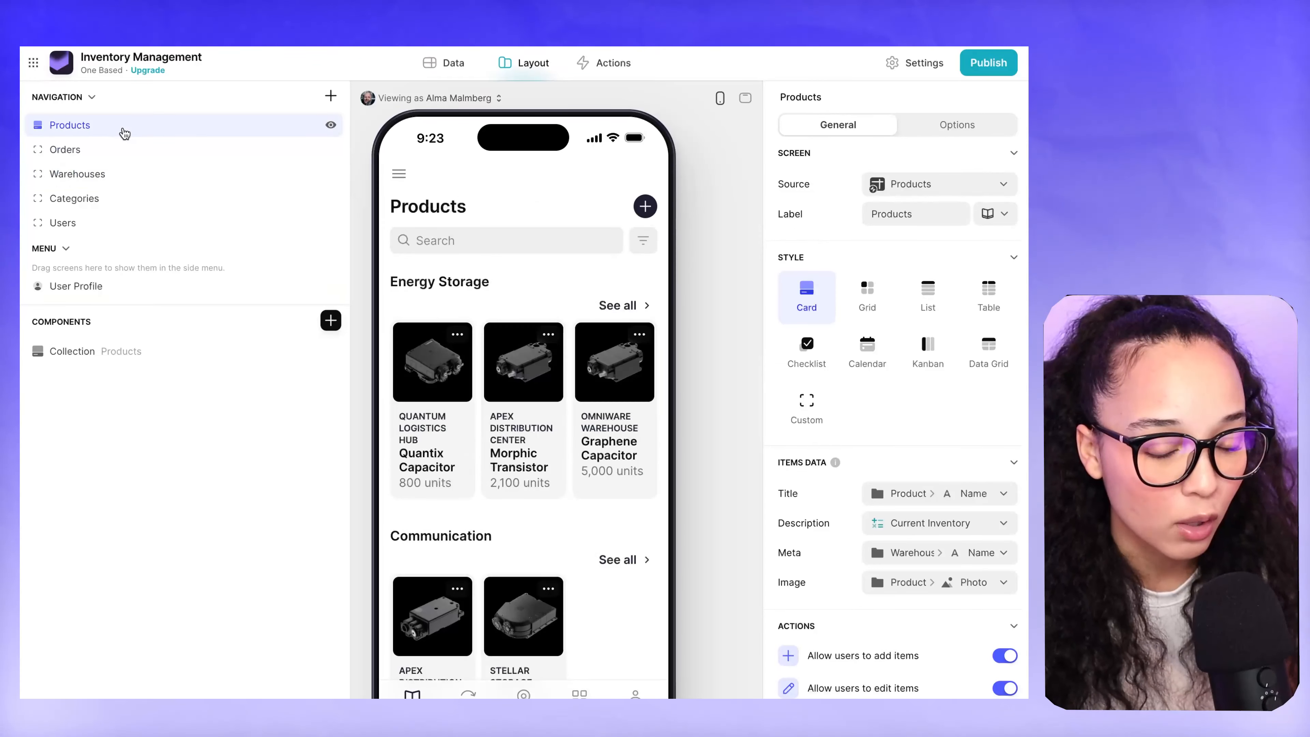
{"action": "left_click", "coordinate": [982, 127]}
{"action": "left_click", "coordinate": [848, 125]}
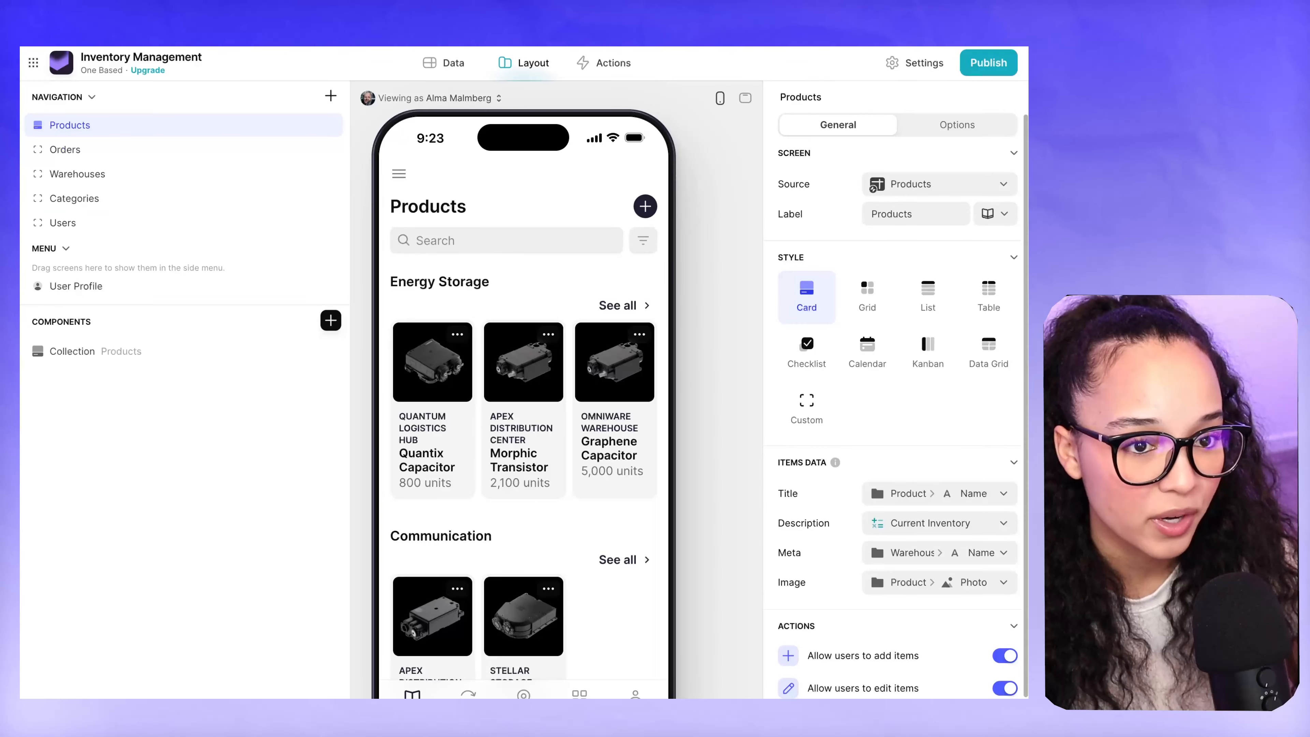
- Open the app settings, review Name & Icon and Appearance, and check the custom accent color #221D31, keeping it
{"action": "left_click", "coordinate": [913, 64]}
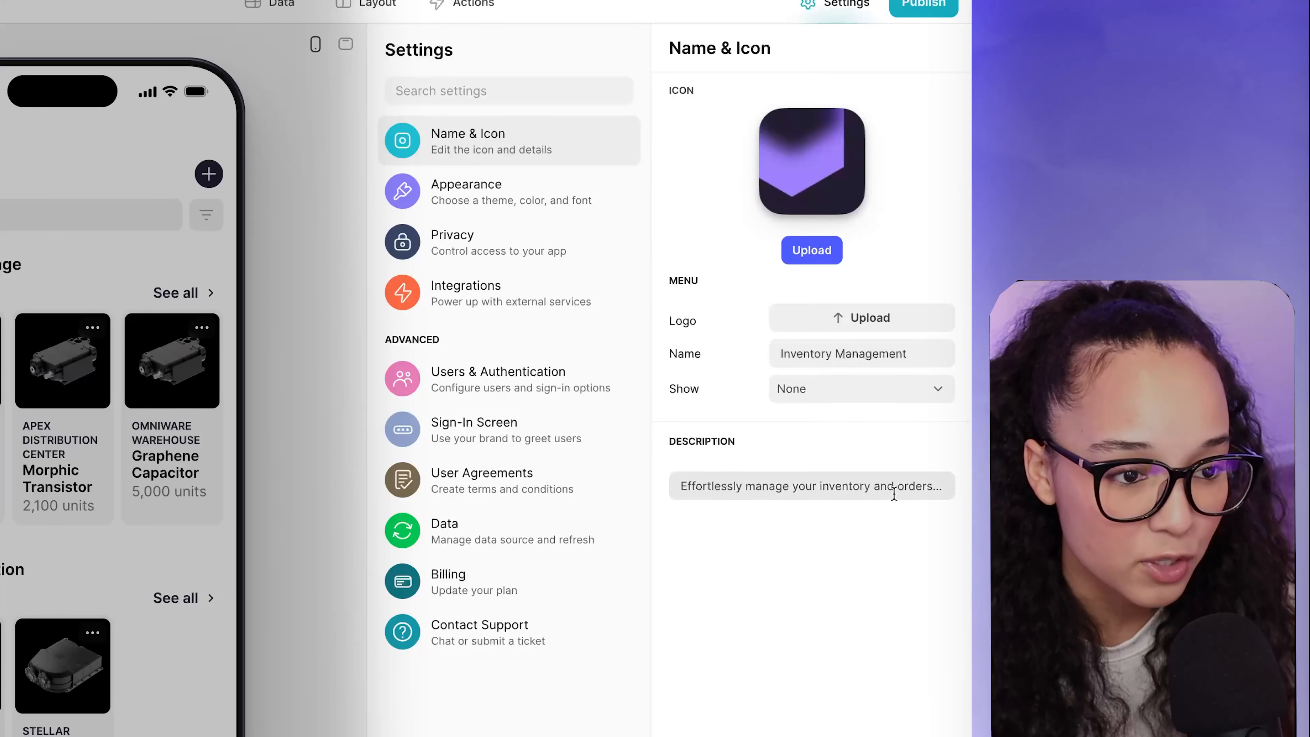
{"action": "left_click", "coordinate": [482, 206]}
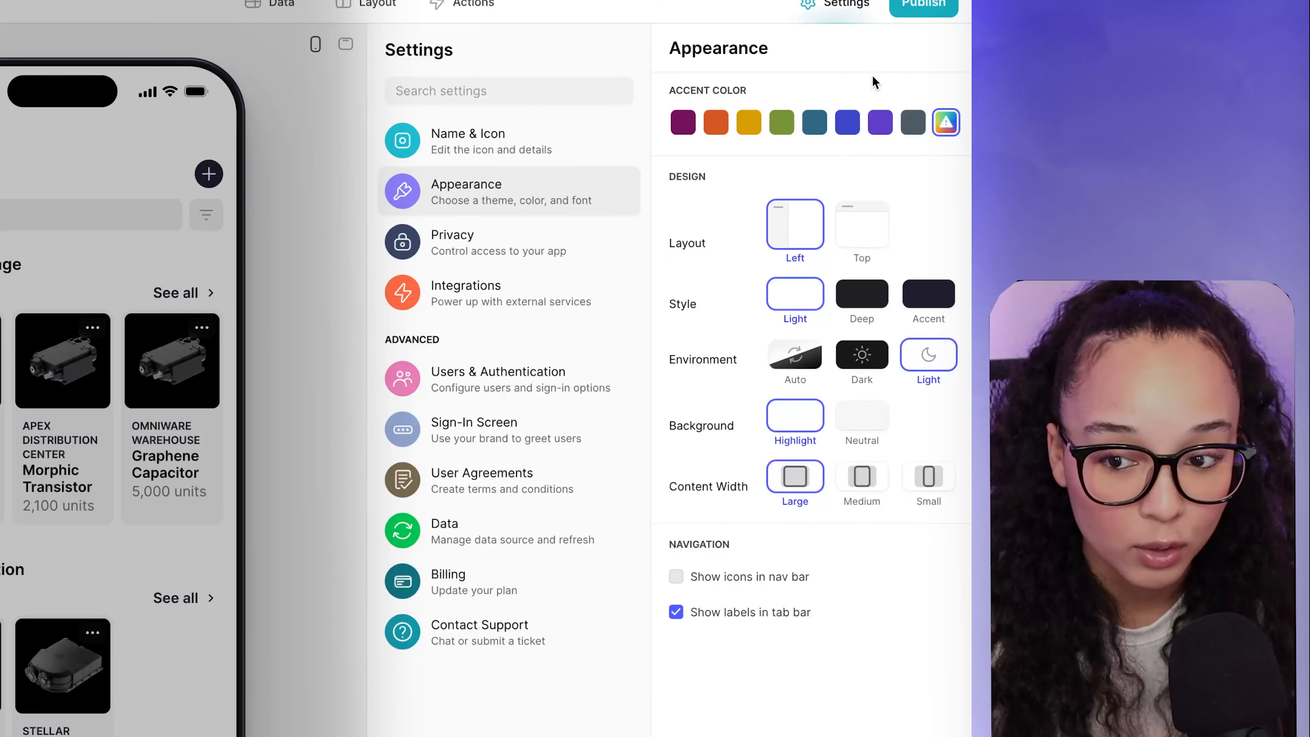
{"action": "left_click", "coordinate": [940, 119]}
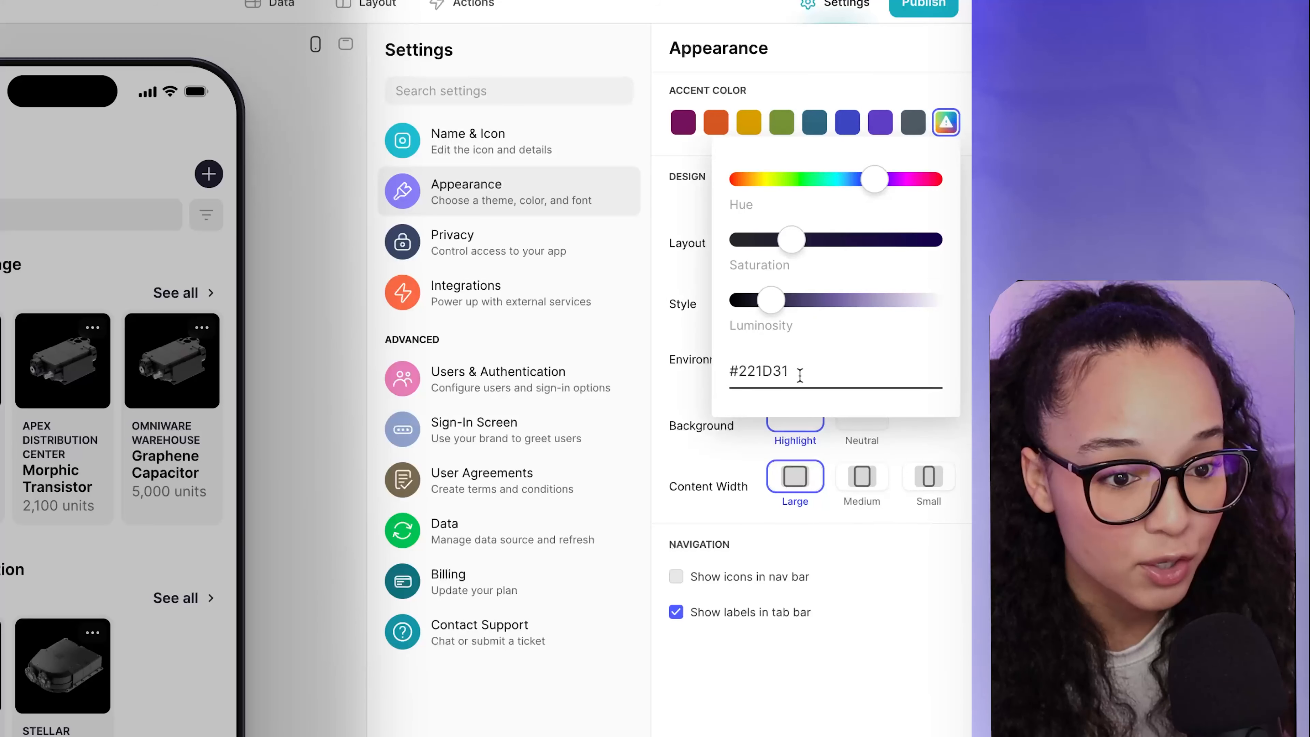
{"action": "left_click", "coordinate": [825, 87]}
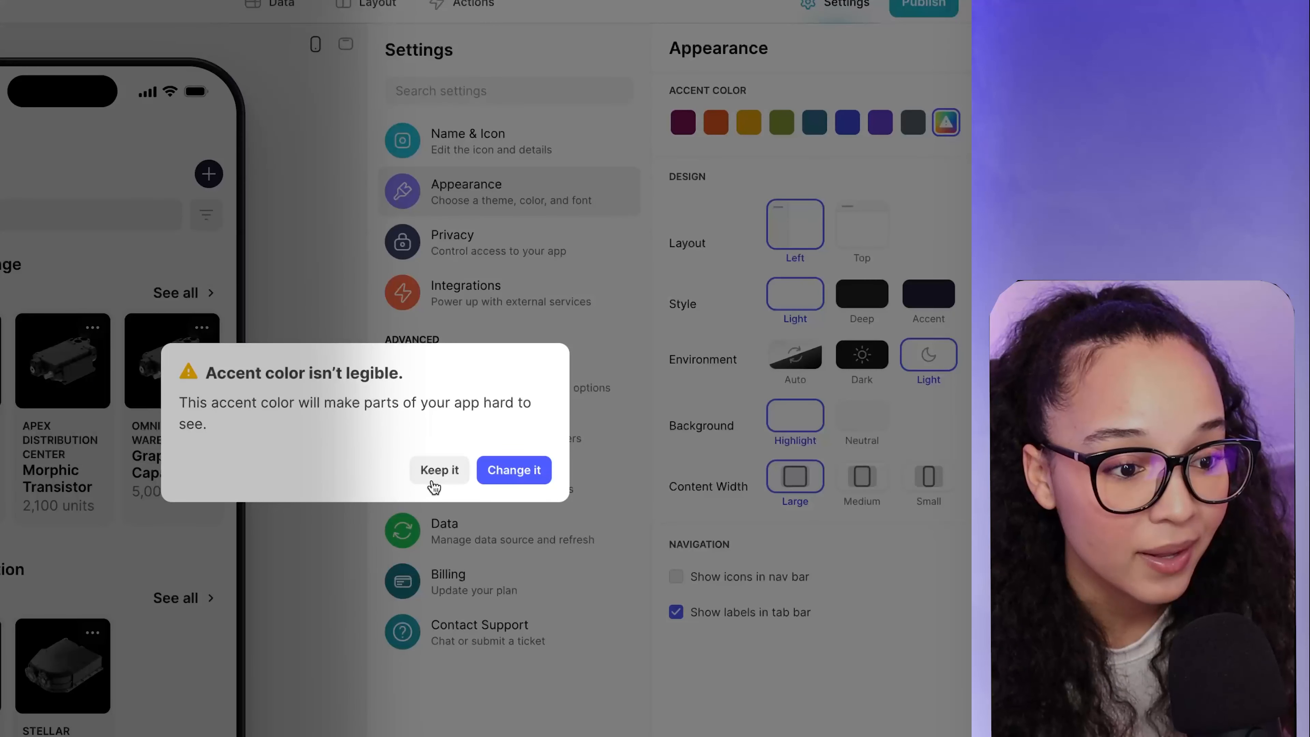
{"action": "left_click", "coordinate": [435, 470]}
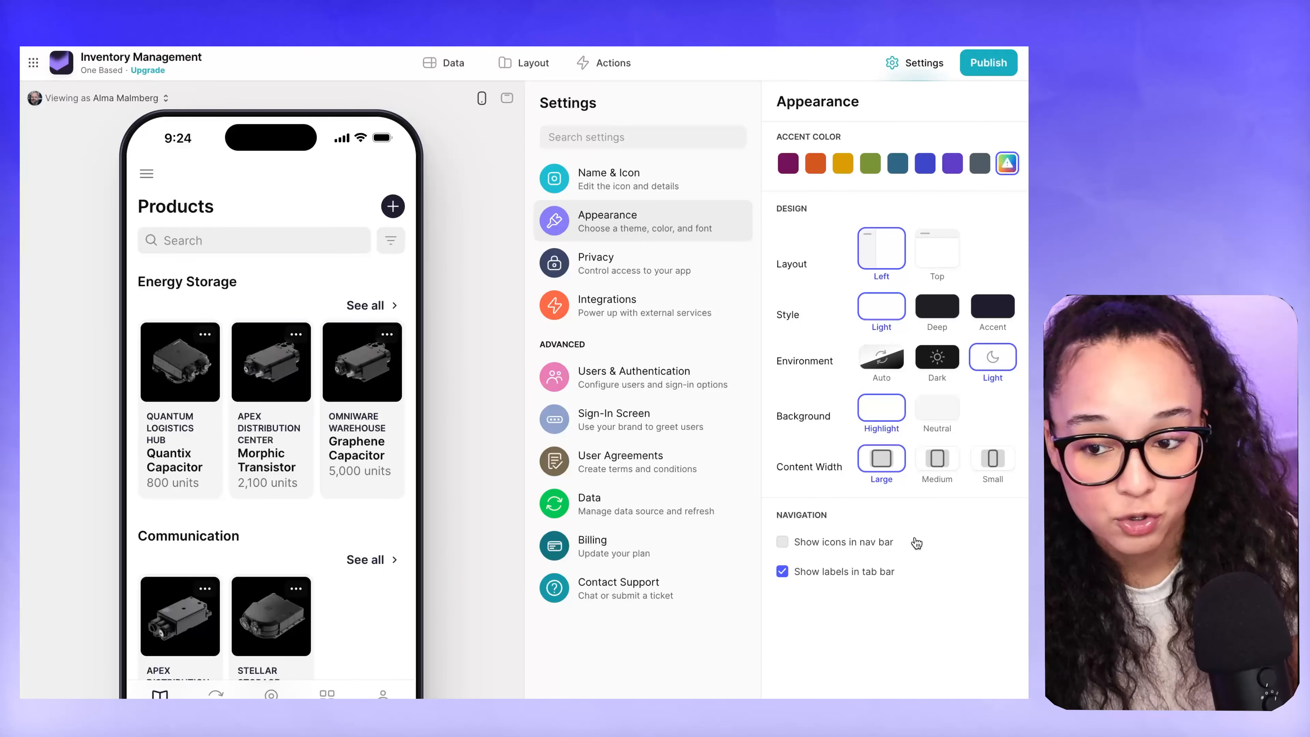
- Review the Privacy, Users & Authentication, Sign-In Screen, User Agreements, Data and Billing settings
{"action": "left_click", "coordinate": [631, 268]}
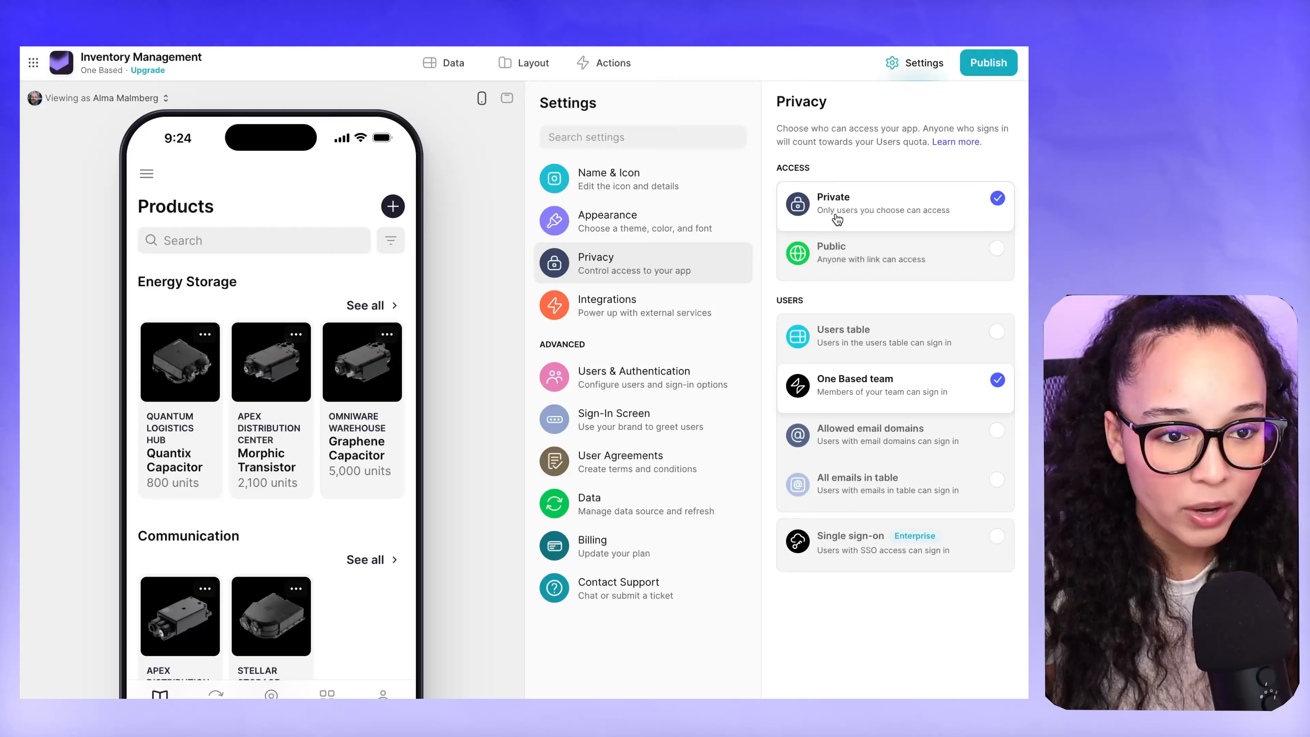
{"action": "left_click", "coordinate": [622, 382]}
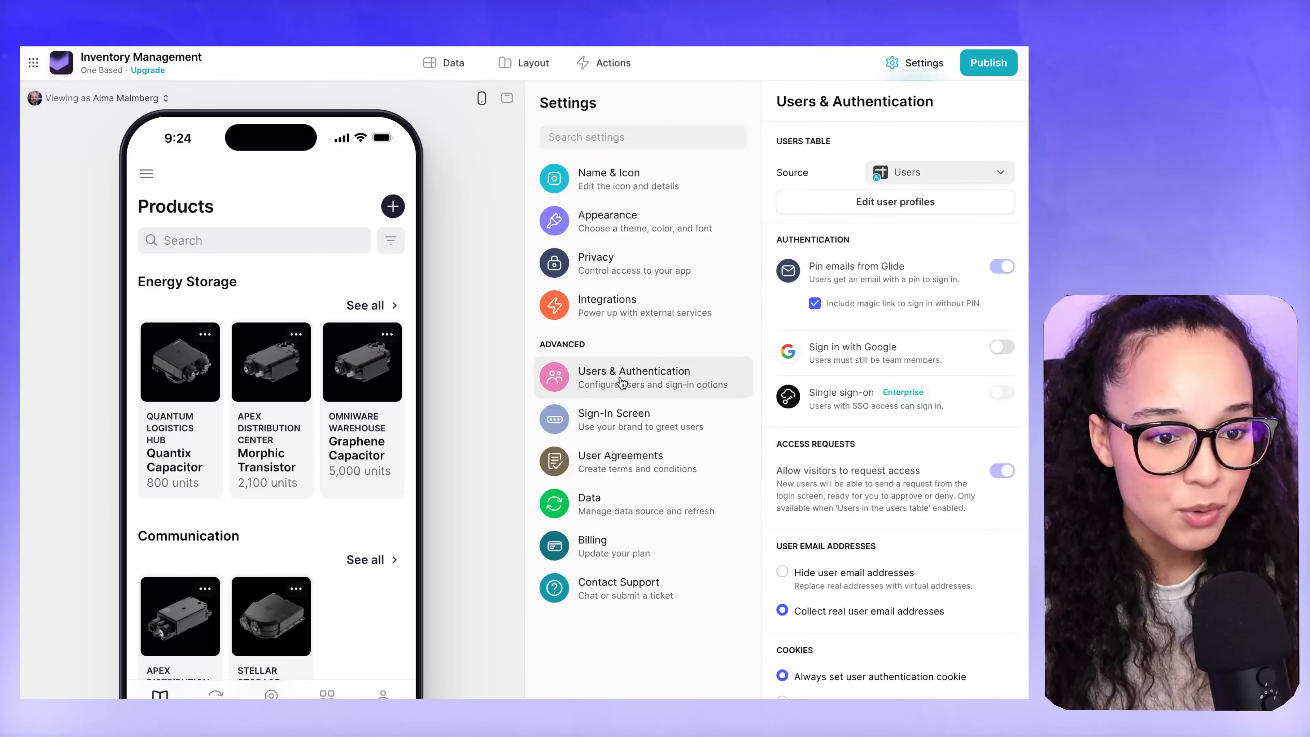
{"action": "left_click", "coordinate": [619, 418]}
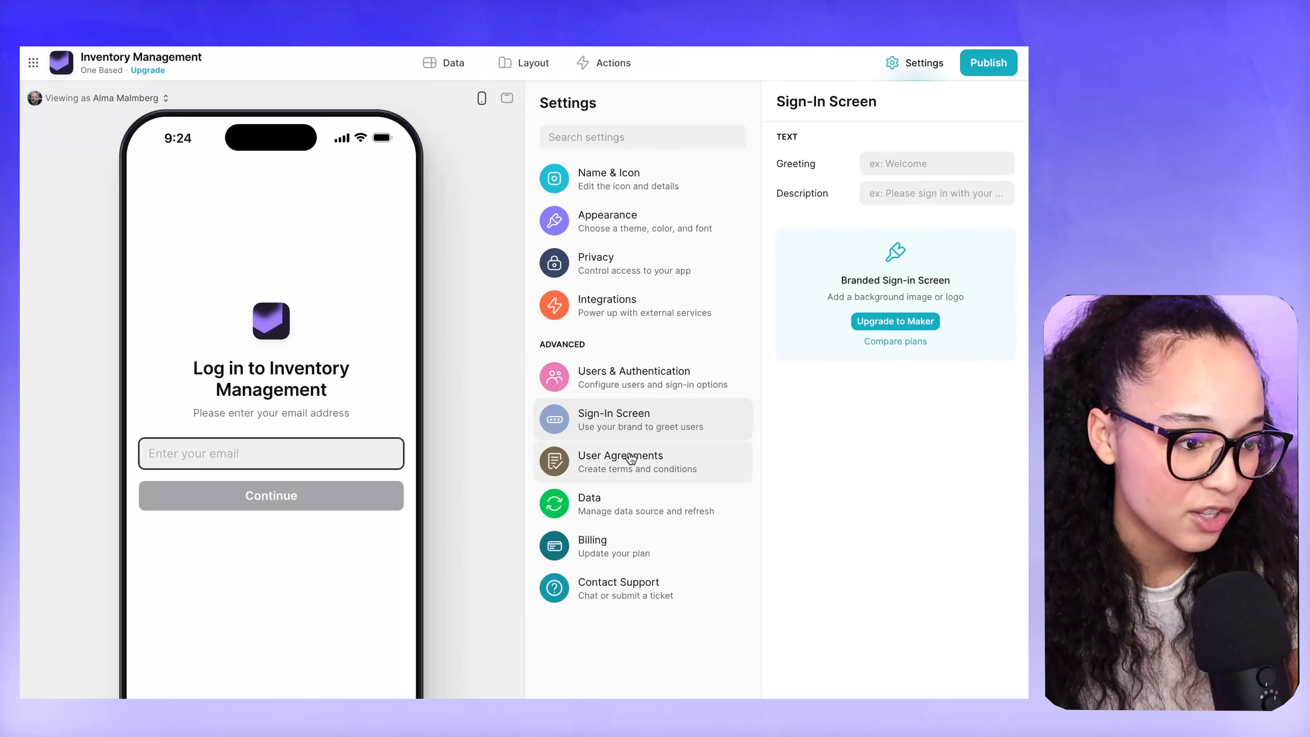
{"action": "left_click", "coordinate": [630, 458]}
{"action": "left_click", "coordinate": [622, 510]}
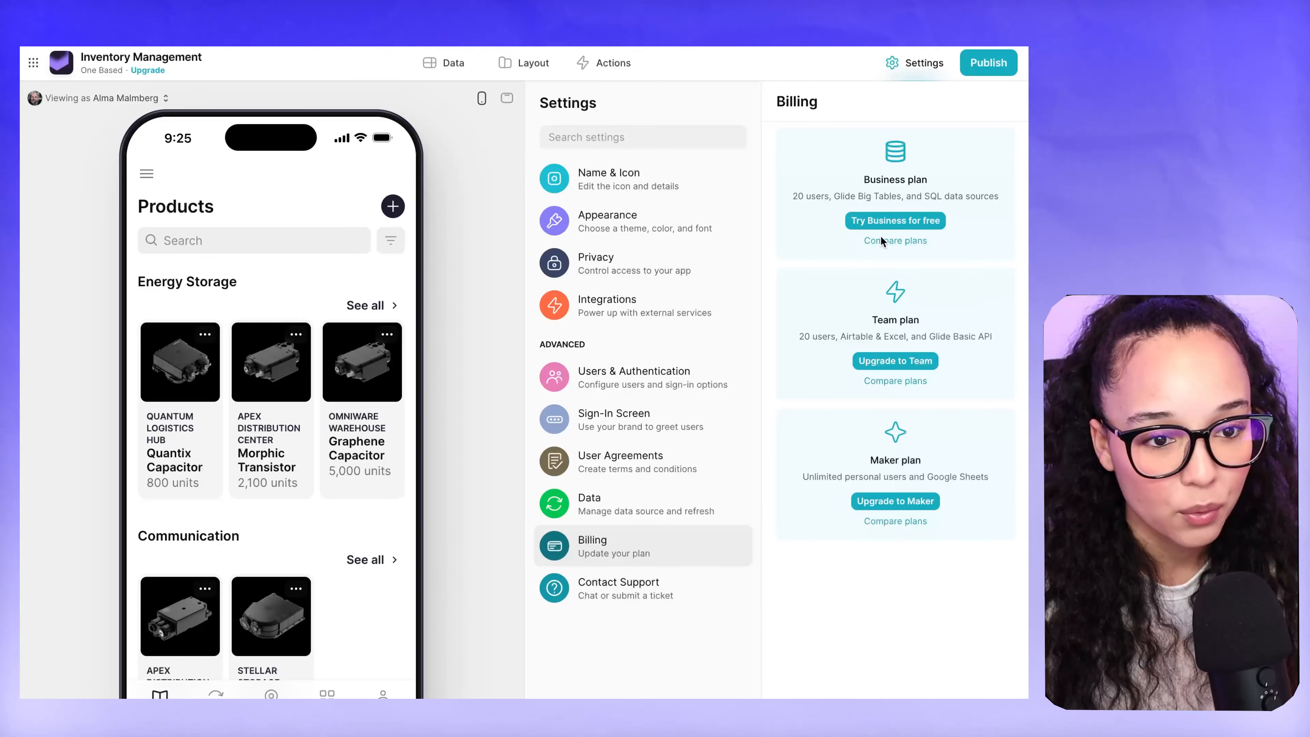
- Revisit the Name & Icon, Appearance and Privacy settings
{"action": "left_click", "coordinate": [606, 188]}
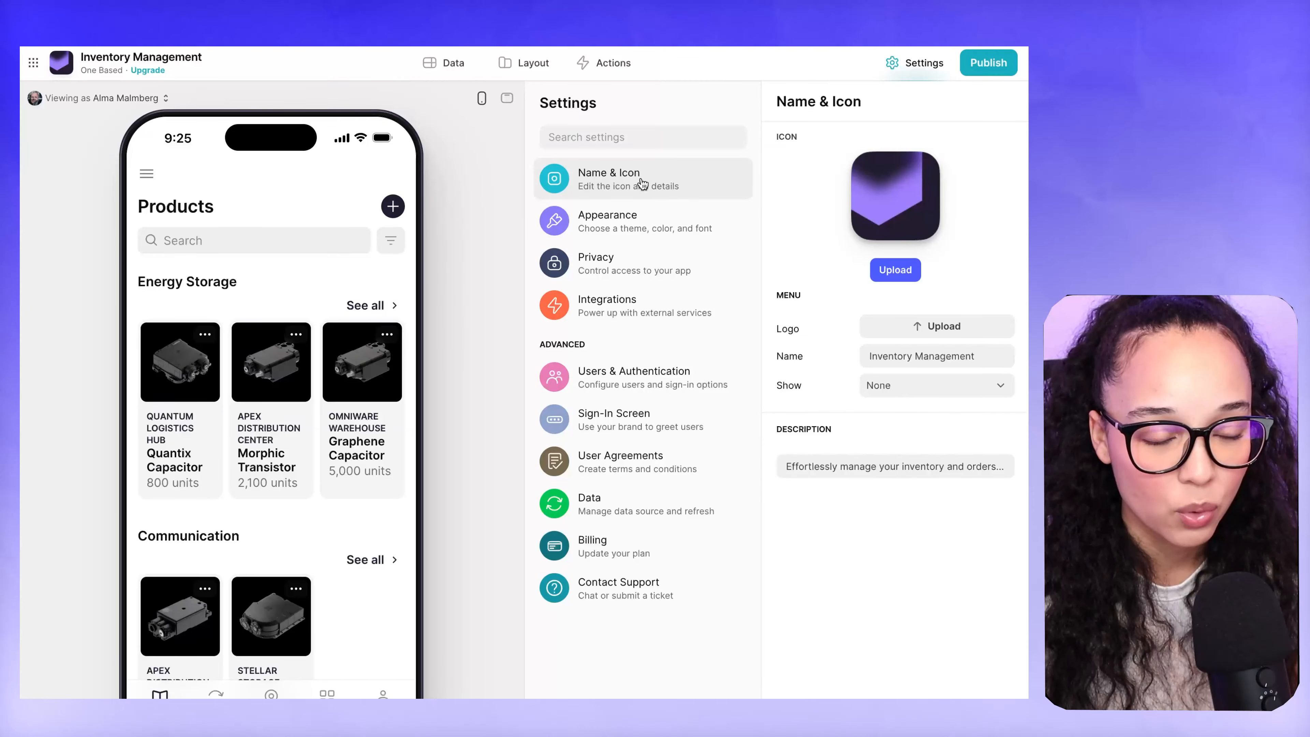
{"action": "left_click", "coordinate": [635, 215]}
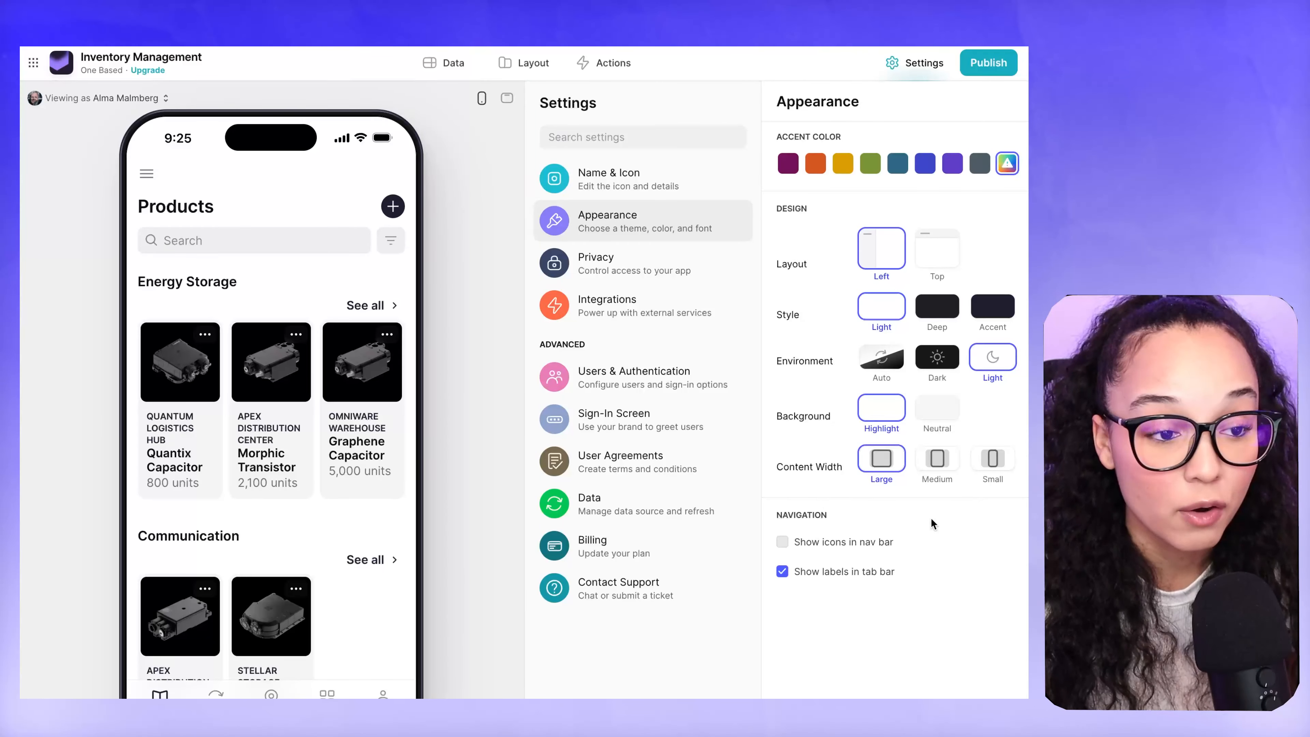
{"action": "left_click", "coordinate": [630, 267]}
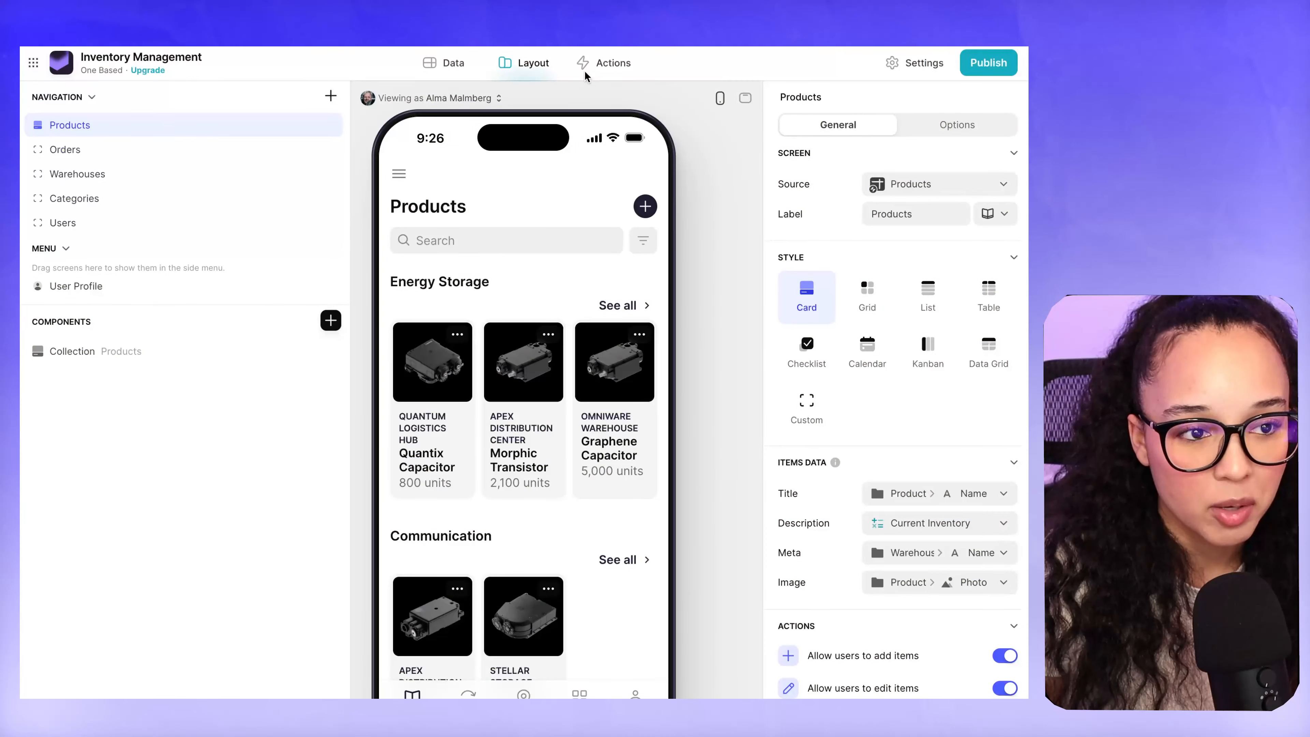
- View the Actions workspace and browse its integration templates, from Generate CSV file and Gmail to Stripe and Hubspot
{"action": "left_click", "coordinate": [610, 73]}
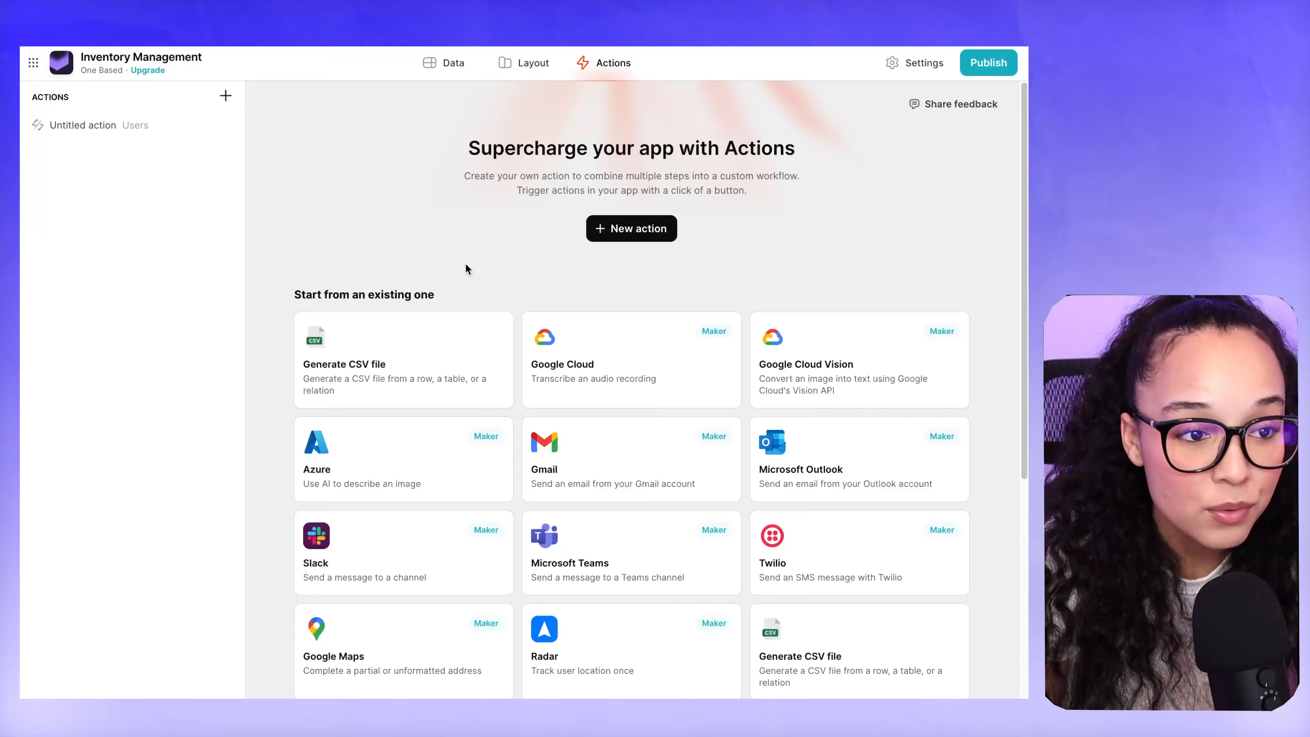
{"action": "scroll", "coordinate": [459, 281], "scroll_direction": "down", "scroll_amount": 6}
{"action": "scroll", "coordinate": [460, 279], "scroll_direction": "down", "scroll_amount": 3}
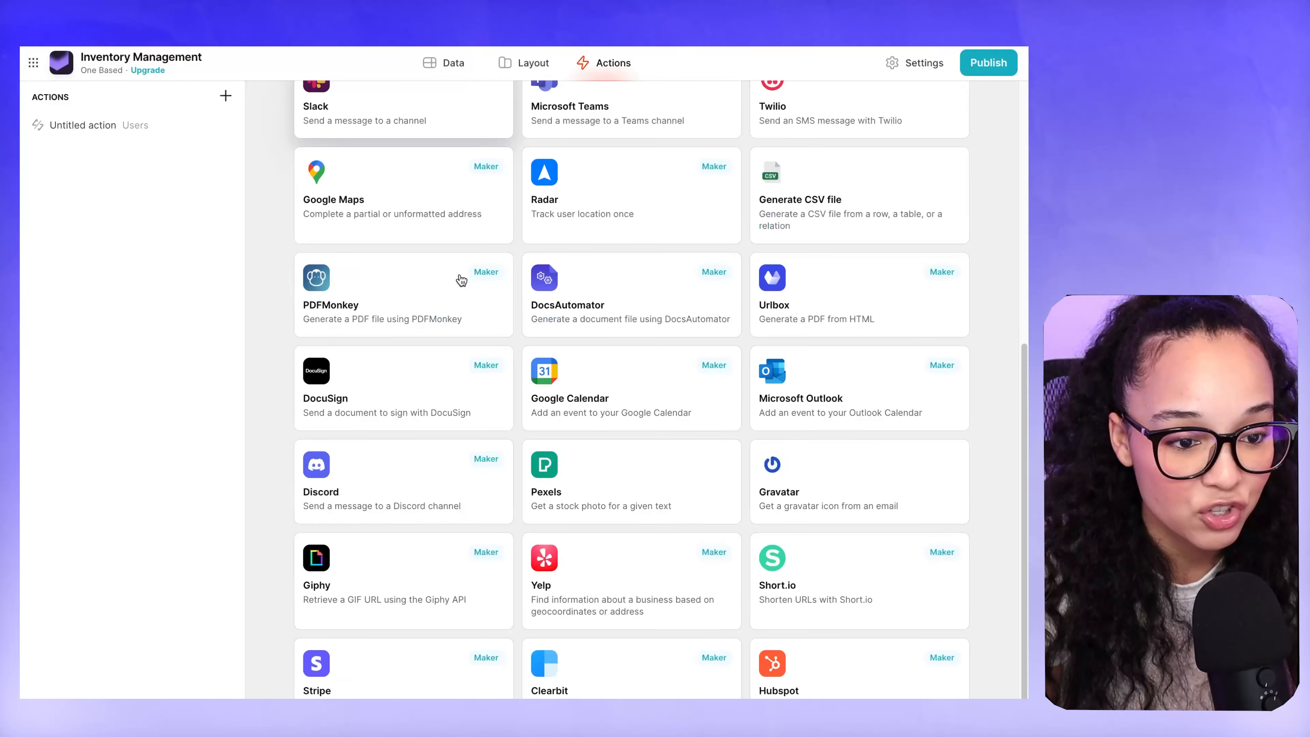
{"action": "scroll", "coordinate": [461, 279], "scroll_direction": "up", "scroll_amount": 6}
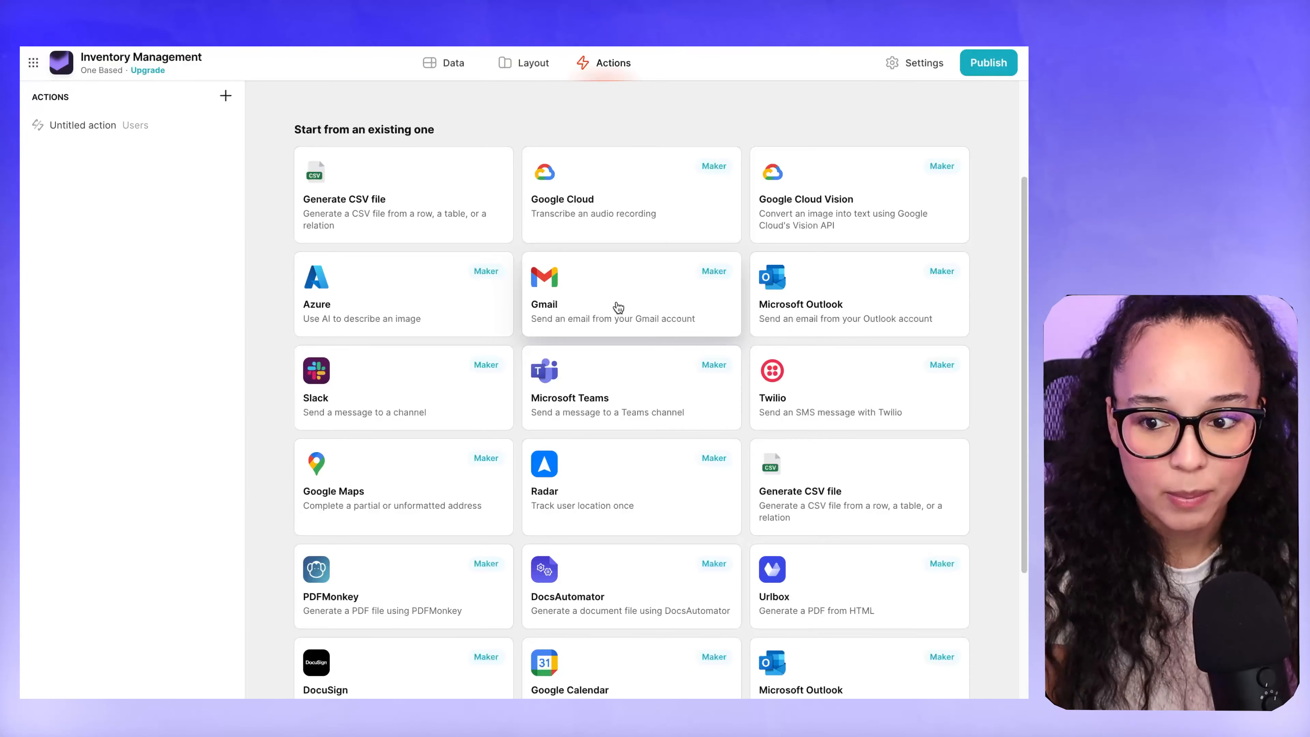
{"action": "scroll", "coordinate": [619, 308], "scroll_direction": "down", "scroll_amount": 7}
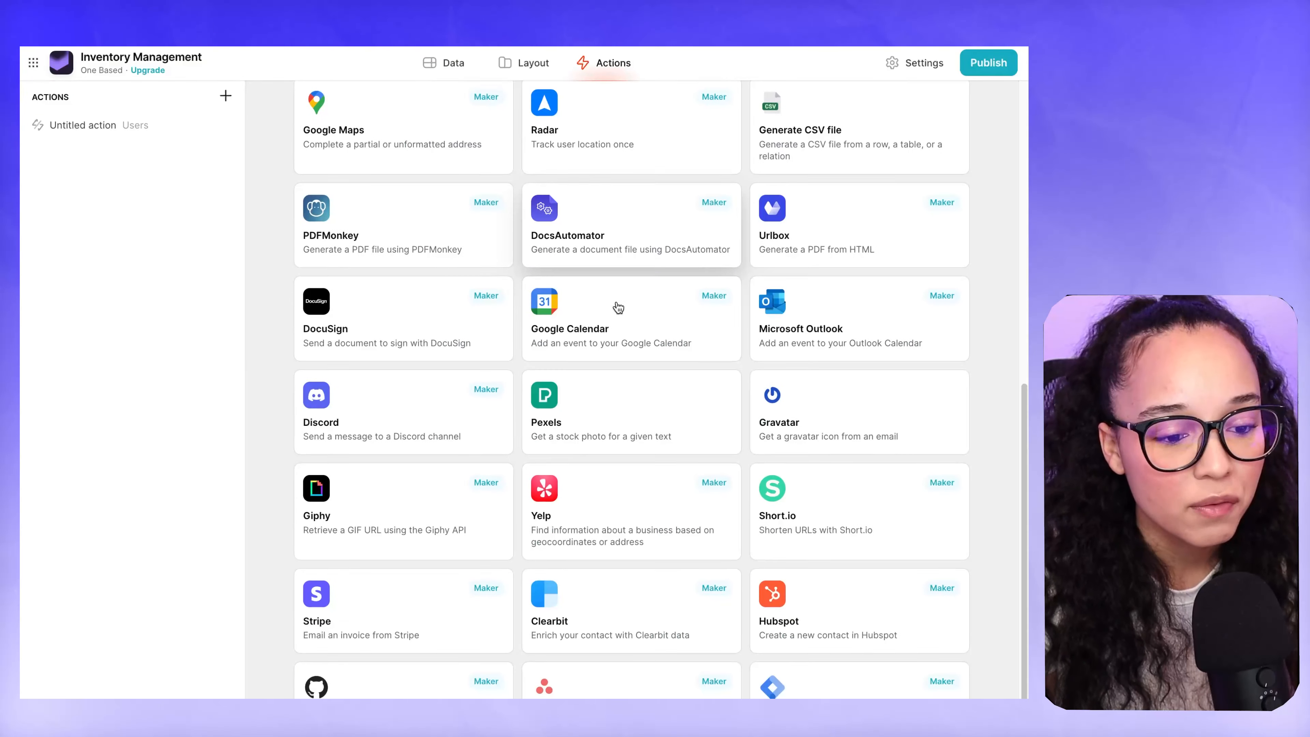
{"action": "scroll", "coordinate": [651, 483], "scroll_direction": "up", "scroll_amount": 10}
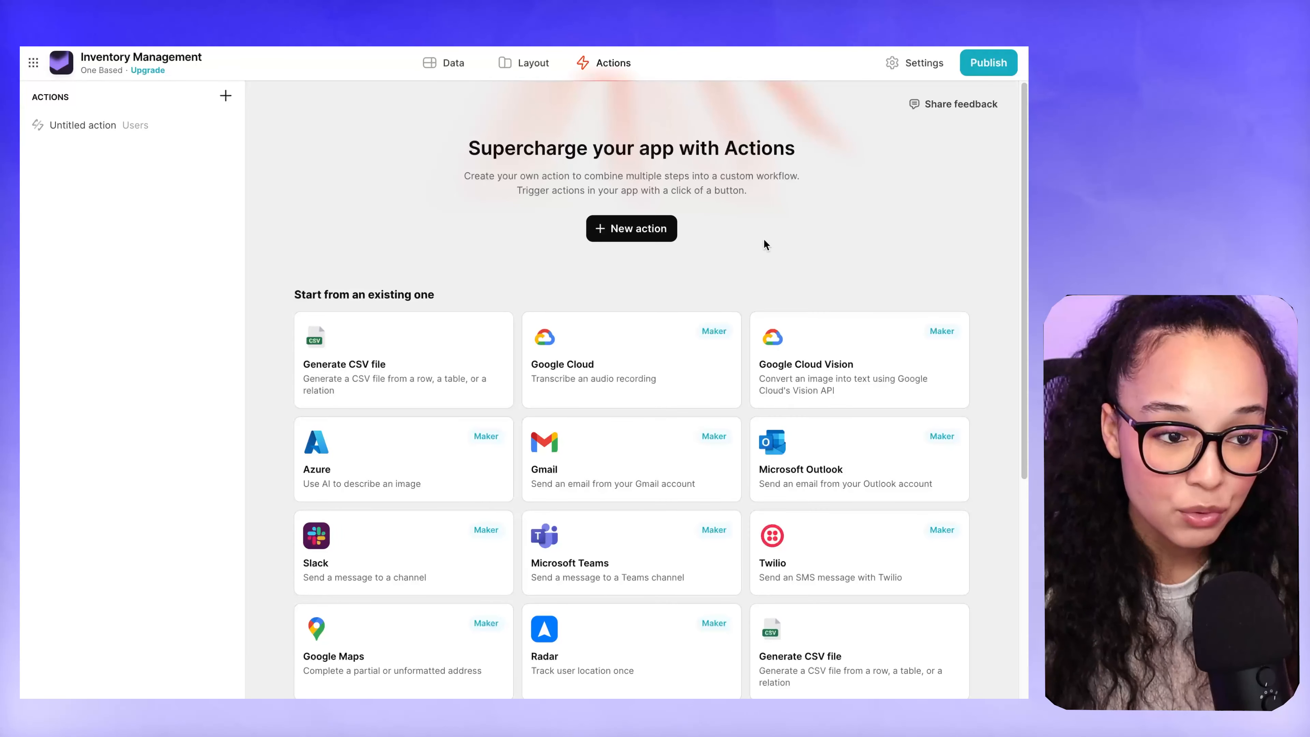
- Create a second Users action, conditioned on Name is not empty, whose Add row step targets the handsomely-sleet table
{"action": "left_click", "coordinate": [133, 133]}
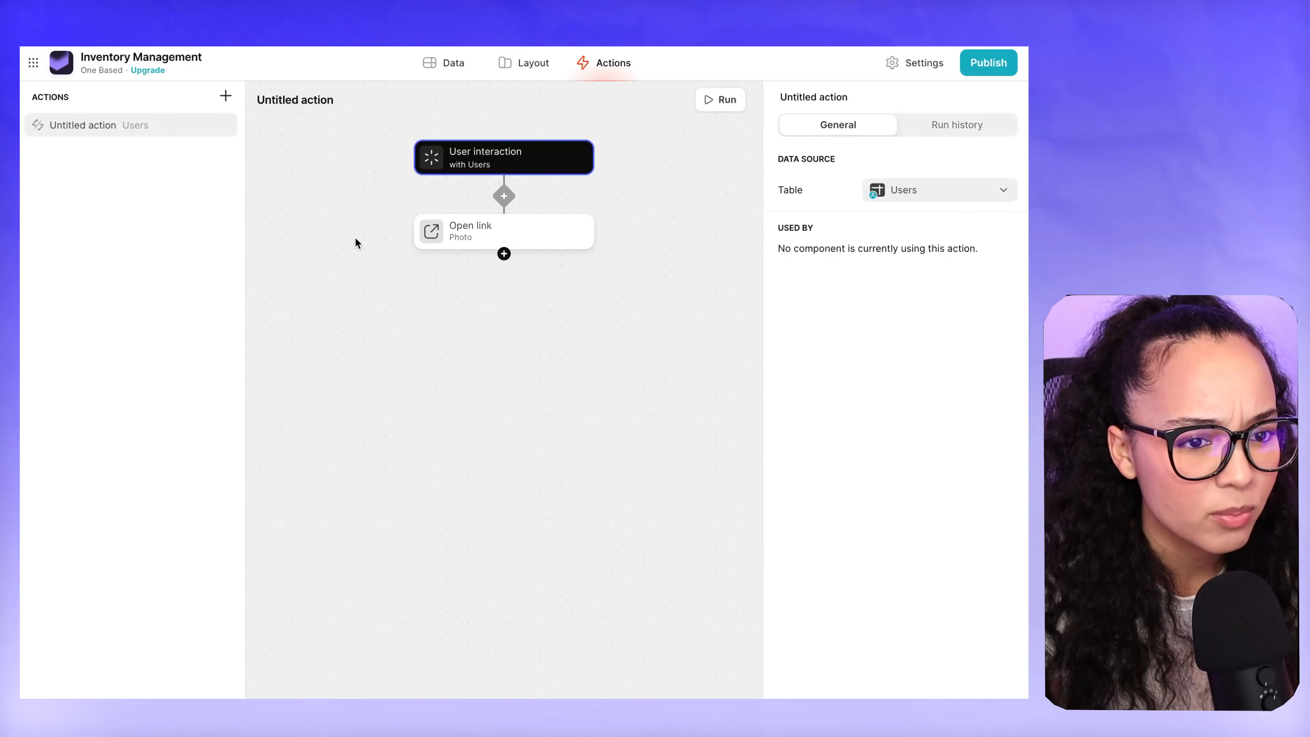
{"action": "left_click", "coordinate": [226, 97]}
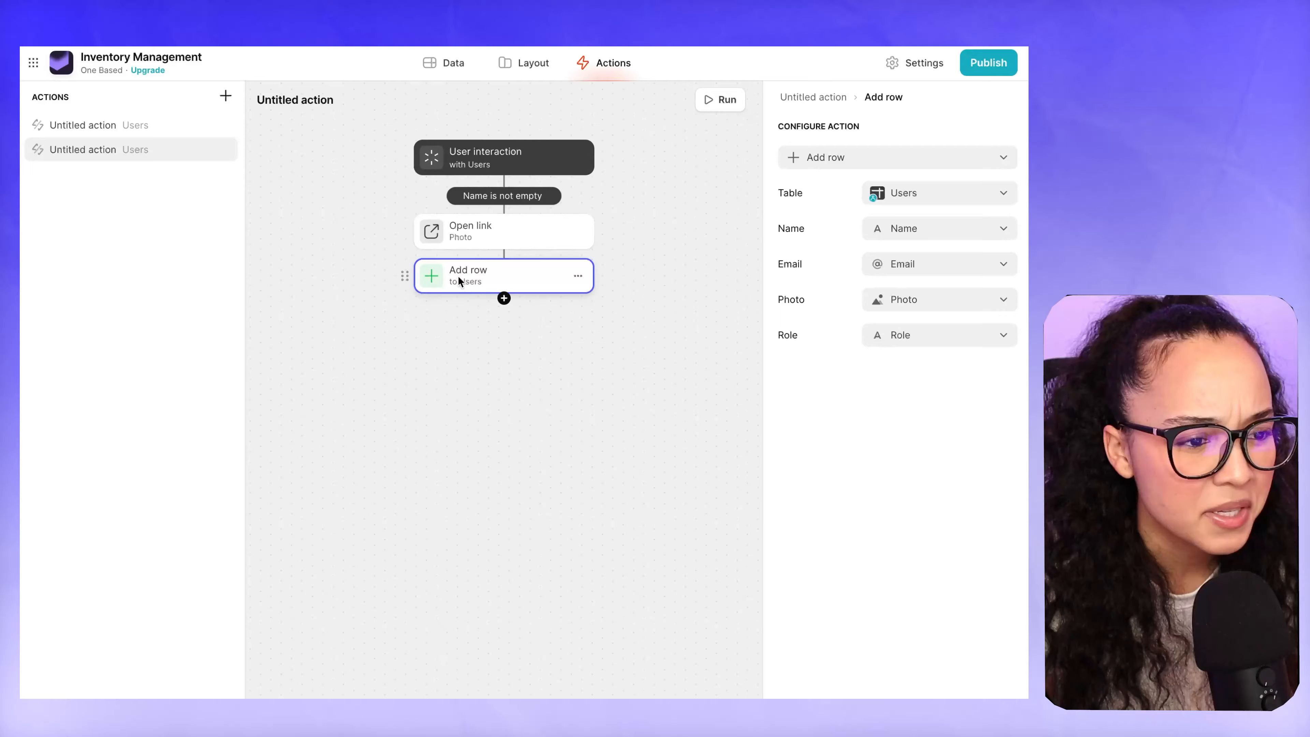
{"action": "left_click", "coordinate": [920, 193]}
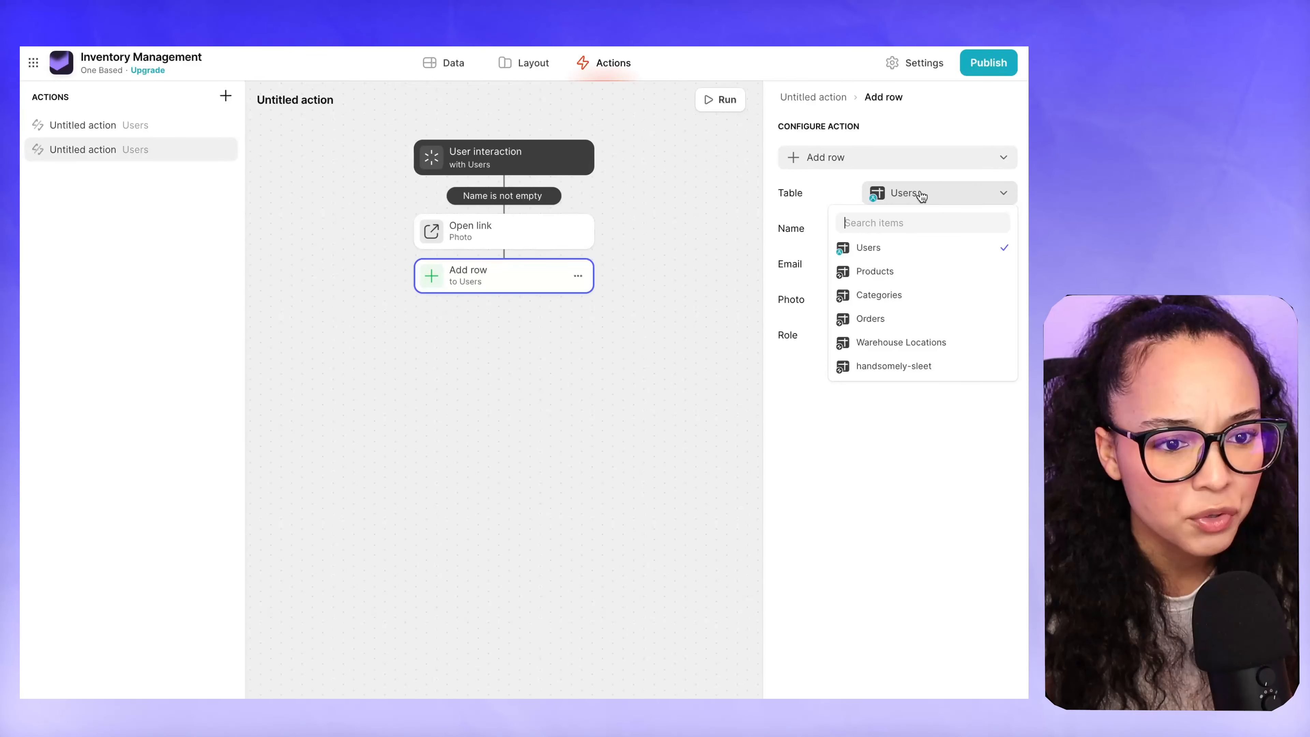
{"action": "left_click", "coordinate": [918, 366]}
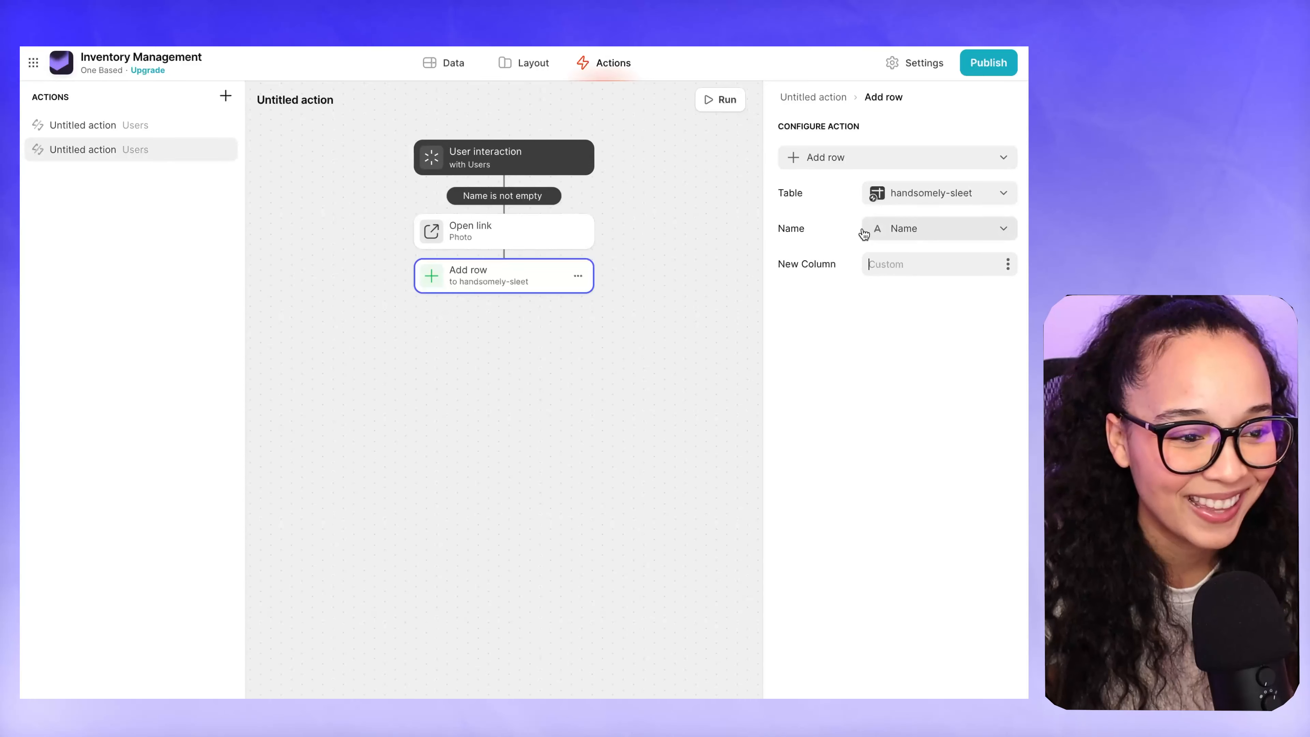
- Delete the Open link step from the new action
{"action": "left_click", "coordinate": [577, 232]}
{"action": "left_click", "coordinate": [602, 329]}
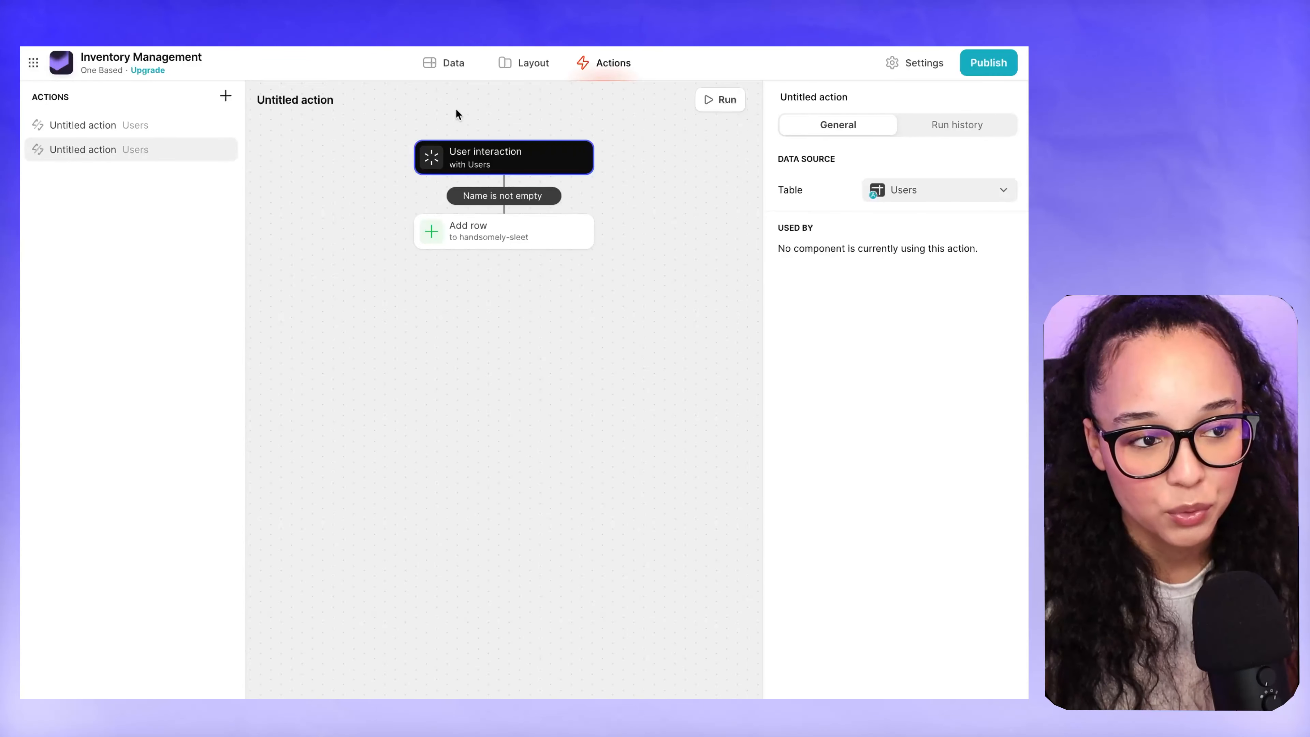
- Switch to the wedding app's layout and look through the Events screen, from the HoneyFund button to the Catamaran event
{"action": "left_click", "coordinate": [446, 77]}
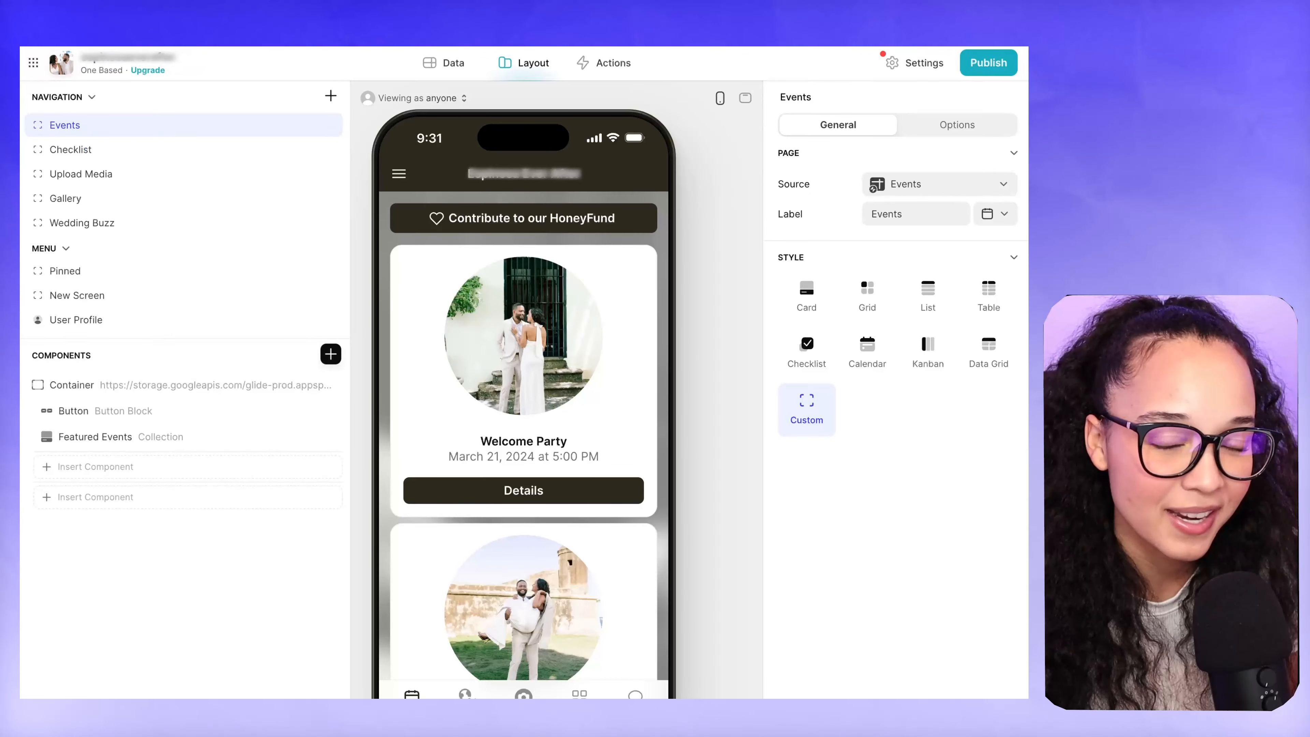
{"action": "scroll", "coordinate": [579, 341], "scroll_direction": "down", "scroll_amount": 10}
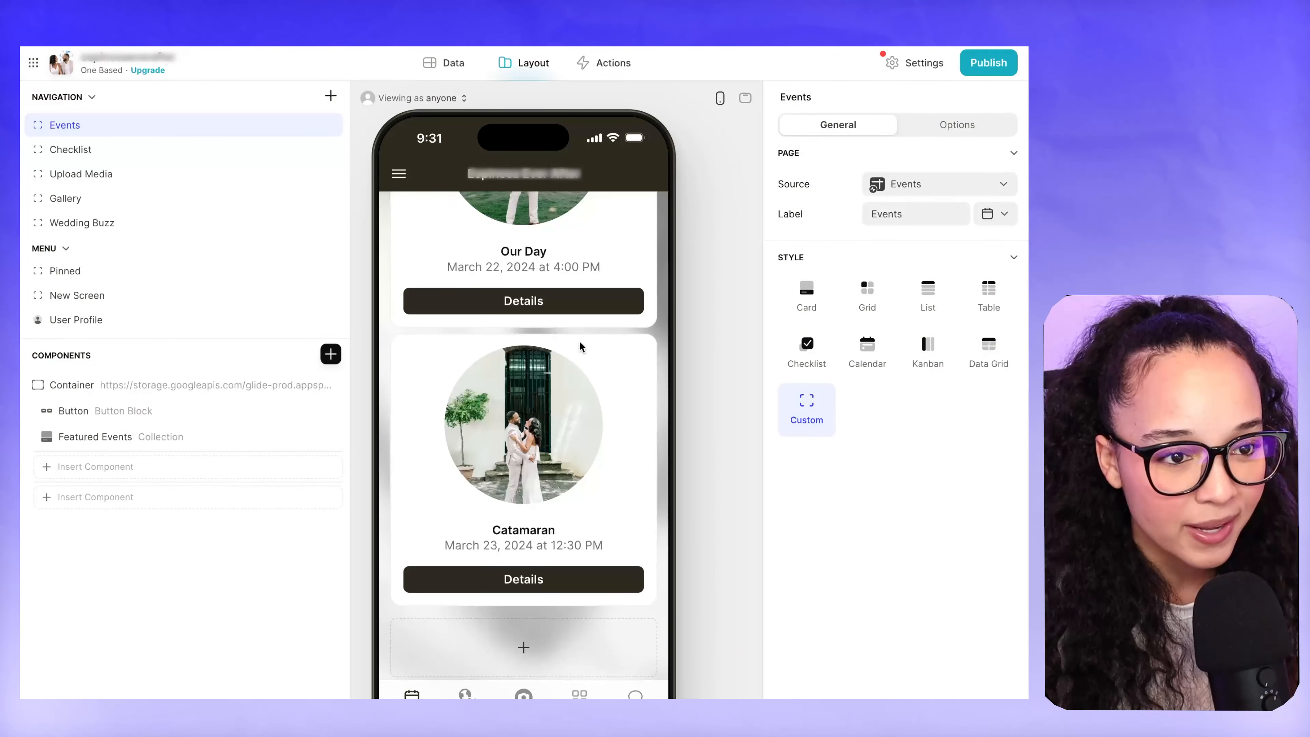
{"action": "scroll", "coordinate": [490, 671], "scroll_direction": "up", "scroll_amount": 10}
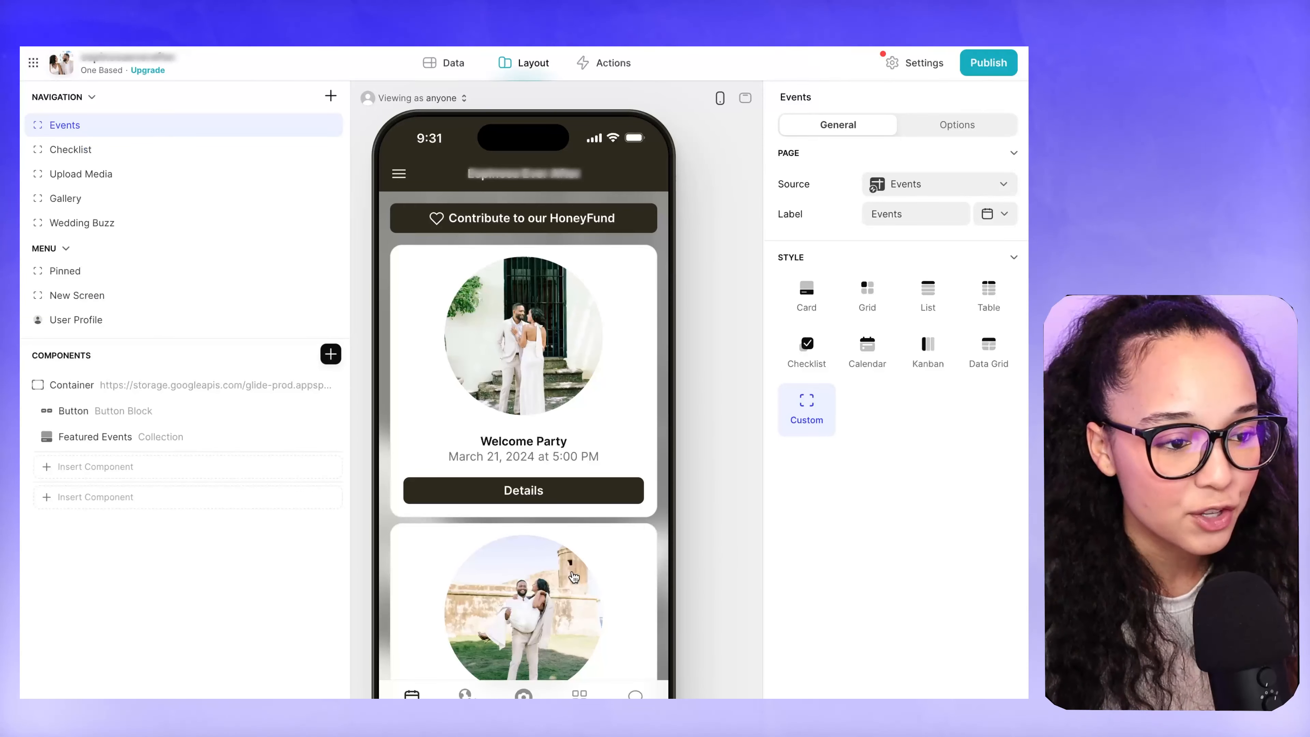
{"action": "scroll", "coordinate": [573, 576], "scroll_direction": "down", "scroll_amount": 9}
{"action": "scroll", "coordinate": [580, 575], "scroll_direction": "up", "scroll_amount": 10}
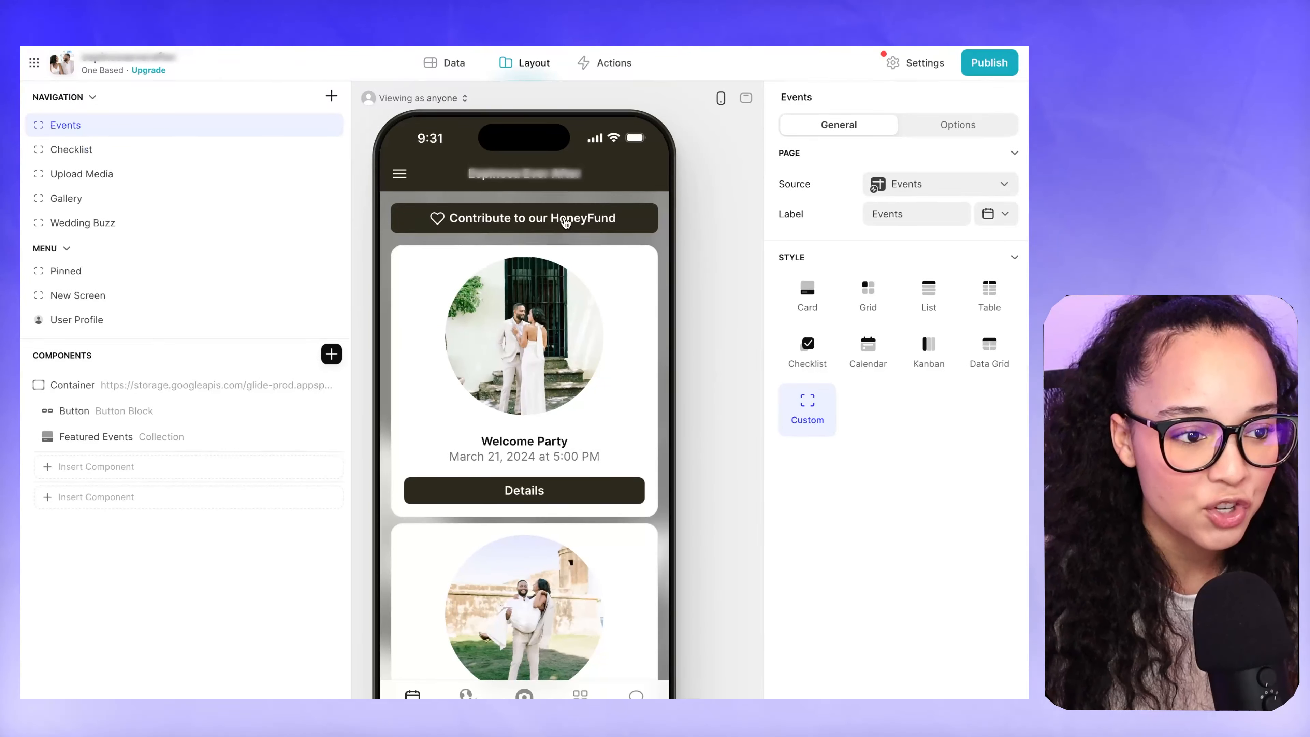
- Add the item "sunglasses" to the Travel Checklist in the wedding app's preview
{"action": "left_click", "coordinate": [464, 694]}
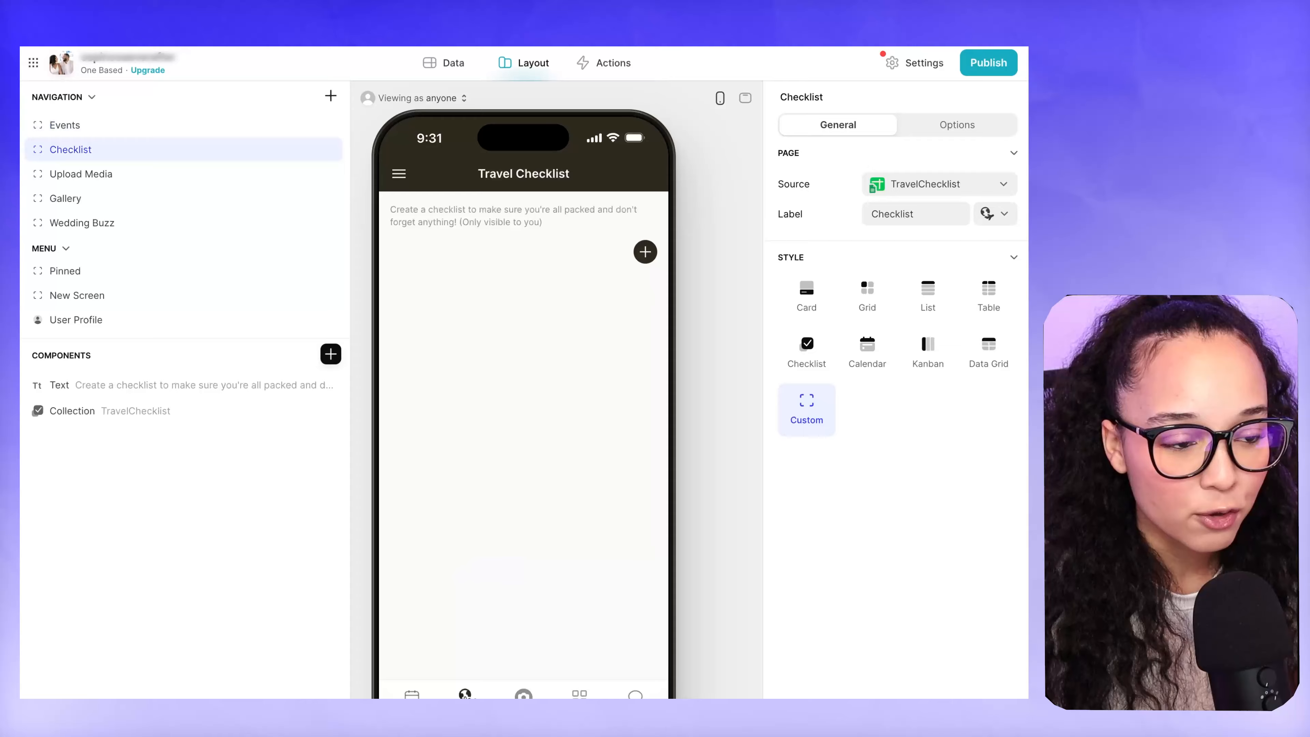
{"action": "left_click", "coordinate": [645, 252]}
{"action": "left_click", "coordinate": [467, 624]}
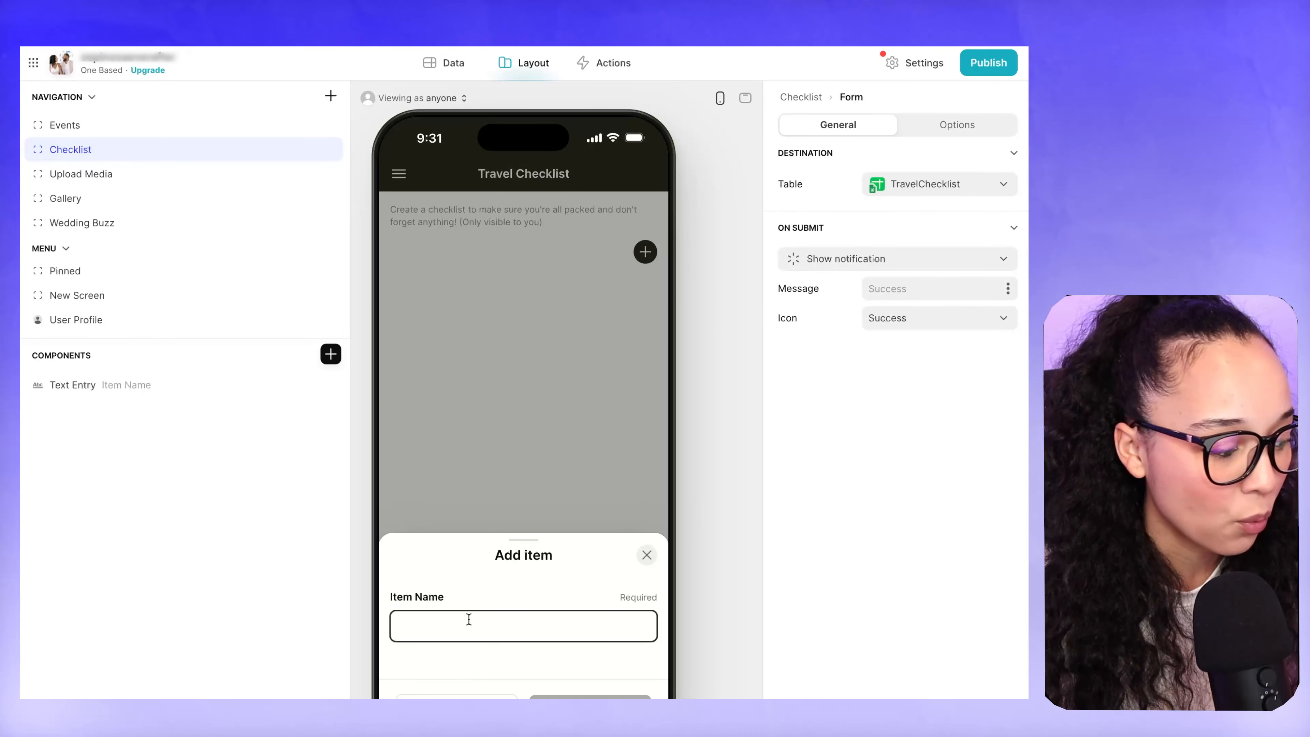
{"action": "type", "text": "sungl"}
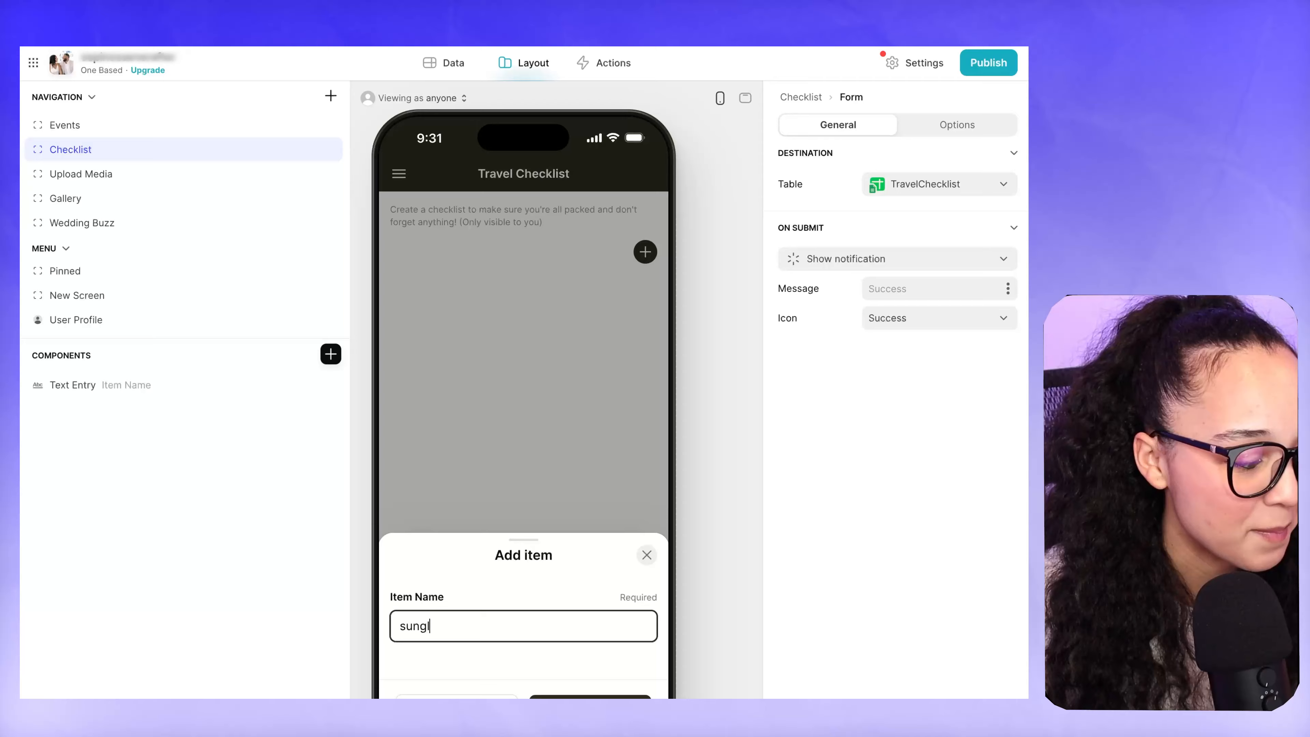
{"action": "type", "text": "asses"}
{"action": "key", "text": "Return"}
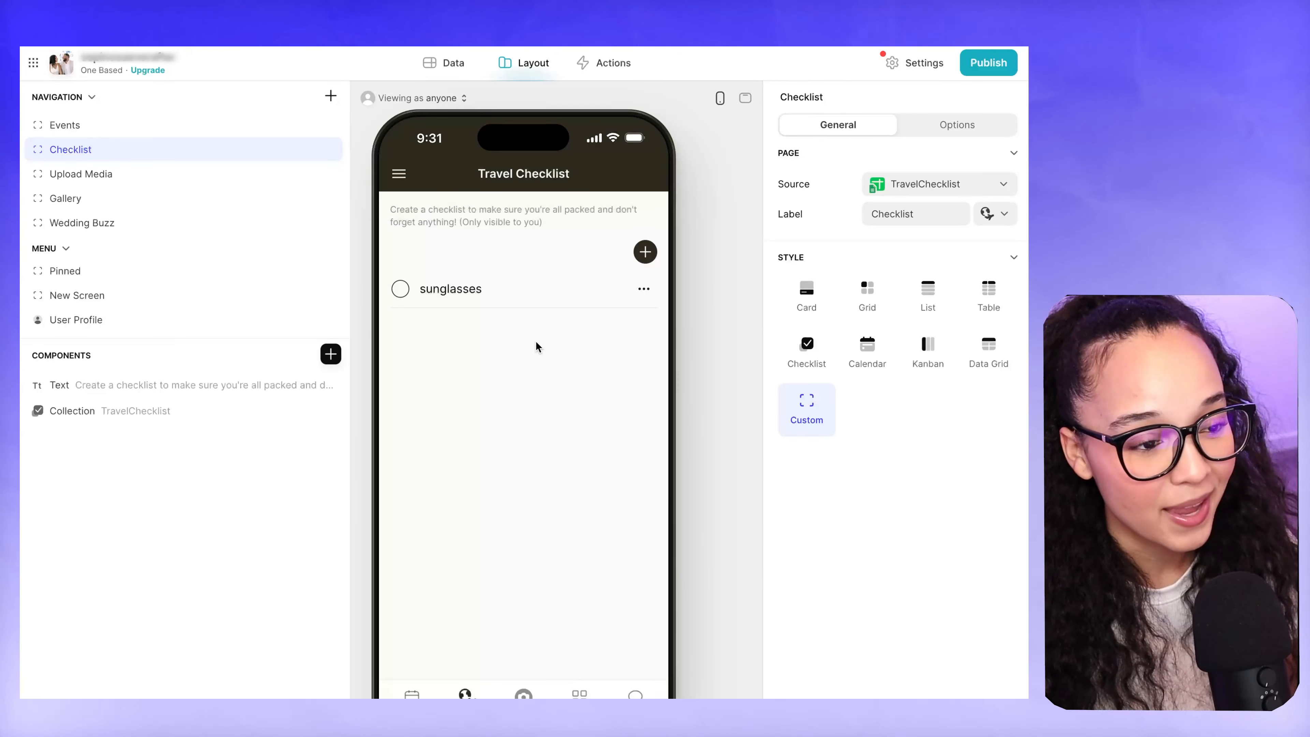
- View the Upload Media screen and examine the component's plan notice in the preview
{"action": "left_click", "coordinate": [516, 691]}
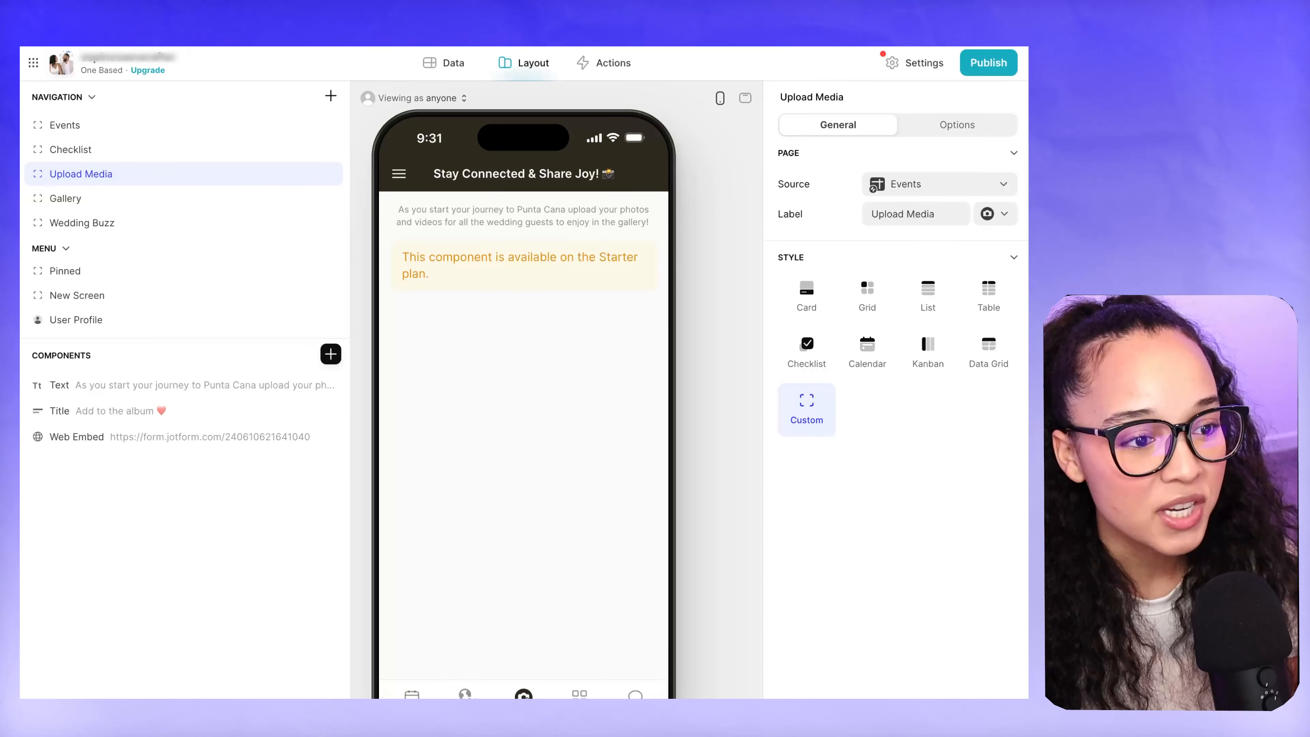
{"action": "triple_click", "coordinate": [456, 272]}
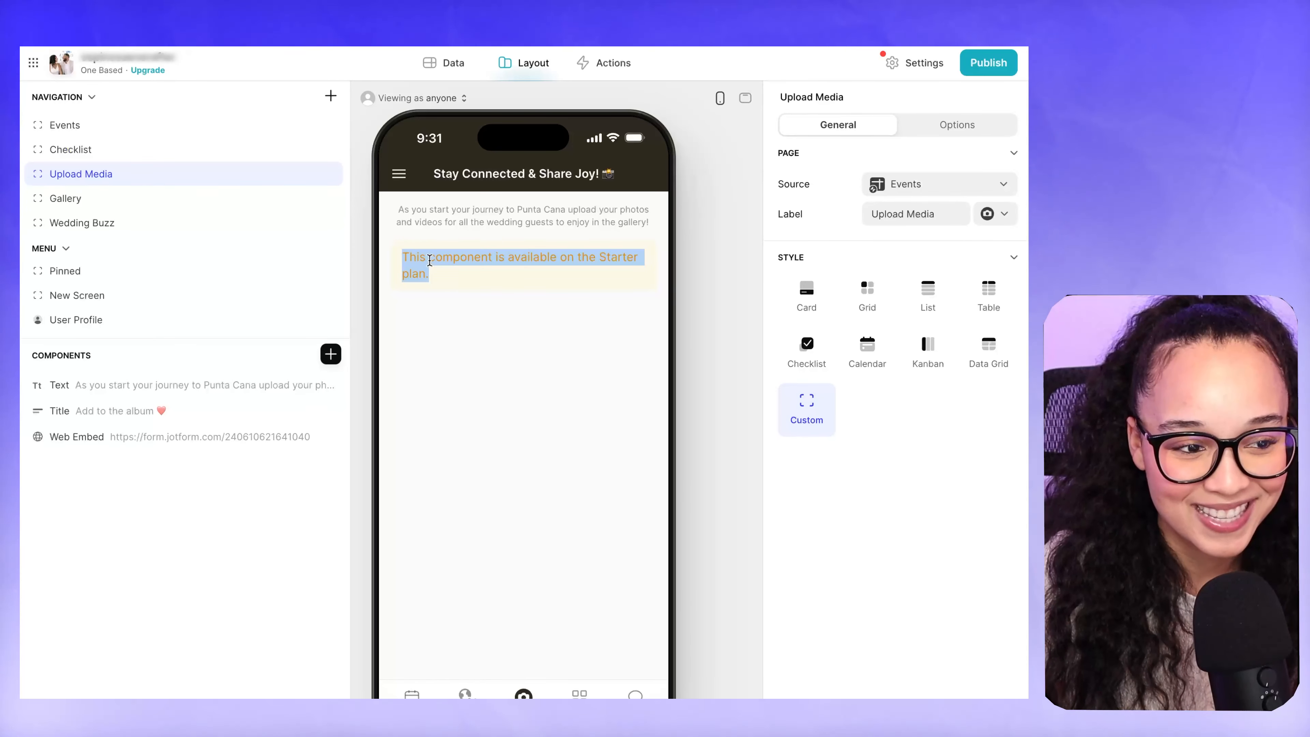
{"action": "left_click", "coordinate": [480, 275]}
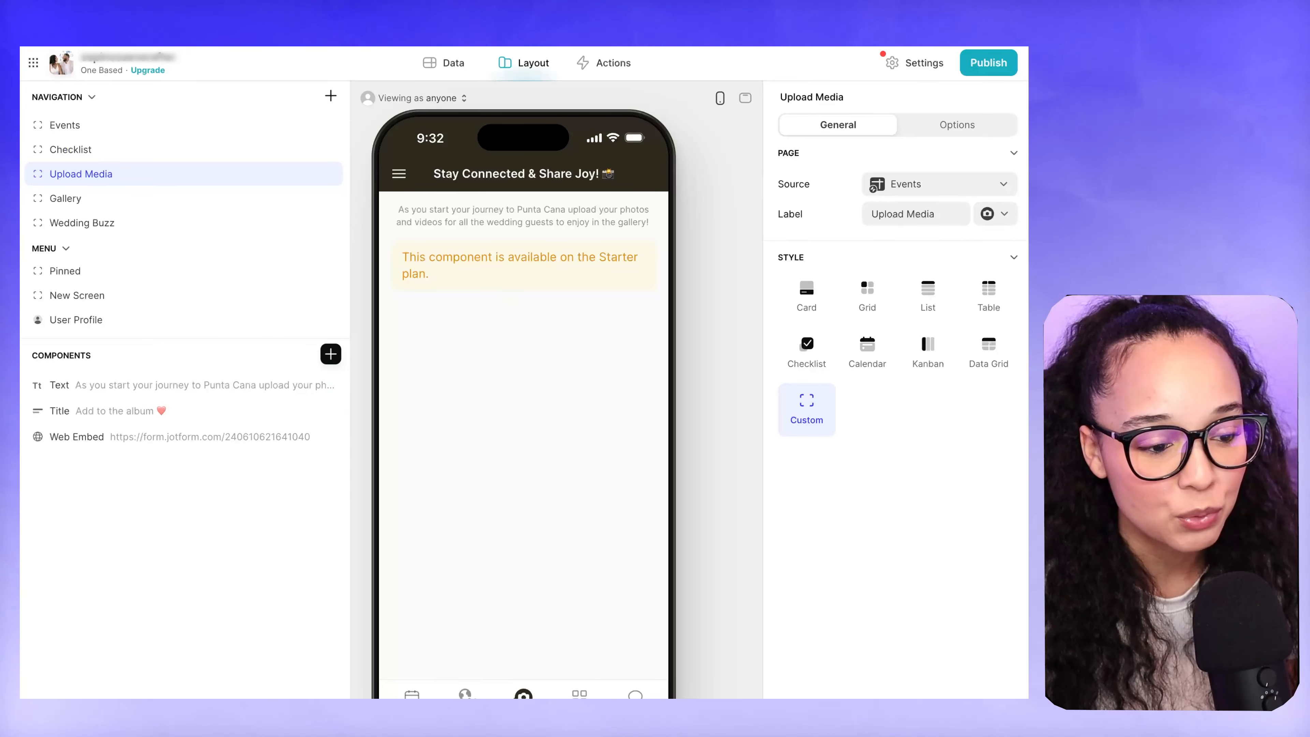
- Open the Gallery screen in the preview and browse its uploaded wedding photos and messages
{"action": "left_click", "coordinate": [579, 693]}
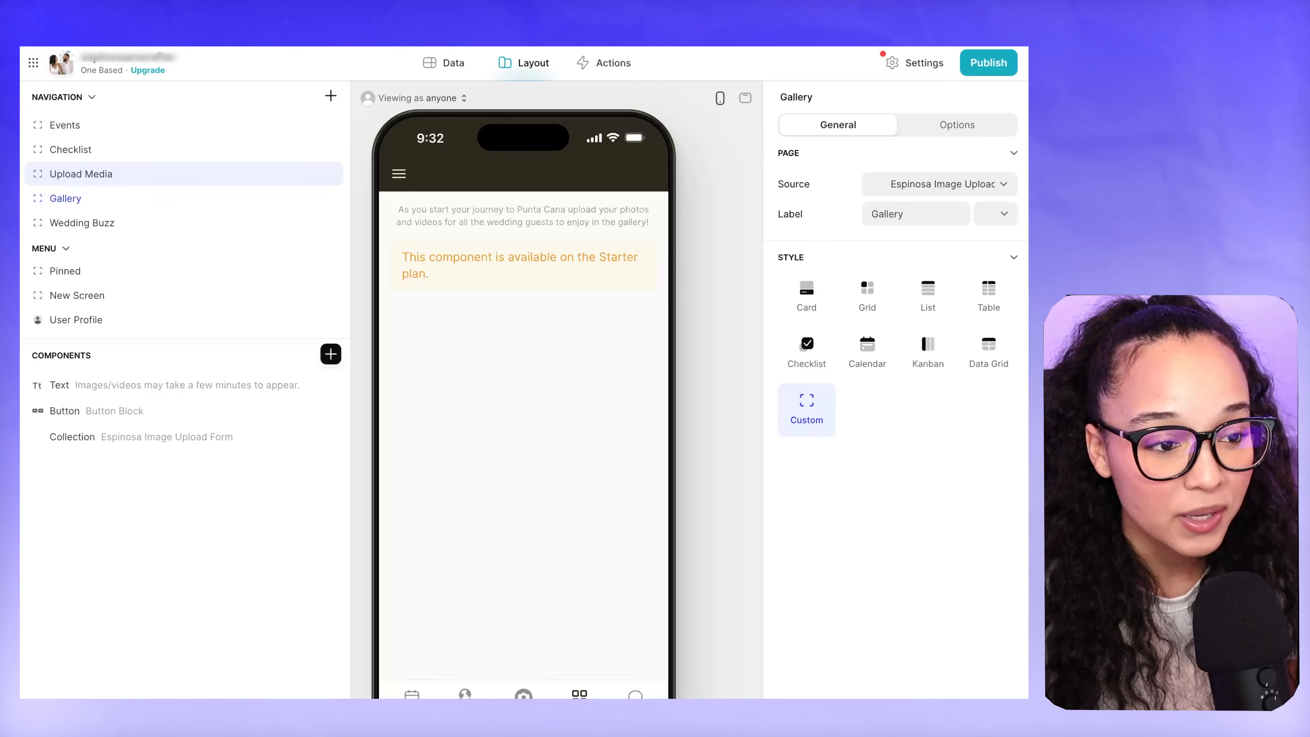
{"action": "scroll", "coordinate": [537, 458], "scroll_direction": "down", "scroll_amount": 6}
{"action": "scroll", "coordinate": [537, 458], "scroll_direction": "down", "scroll_amount": 10}
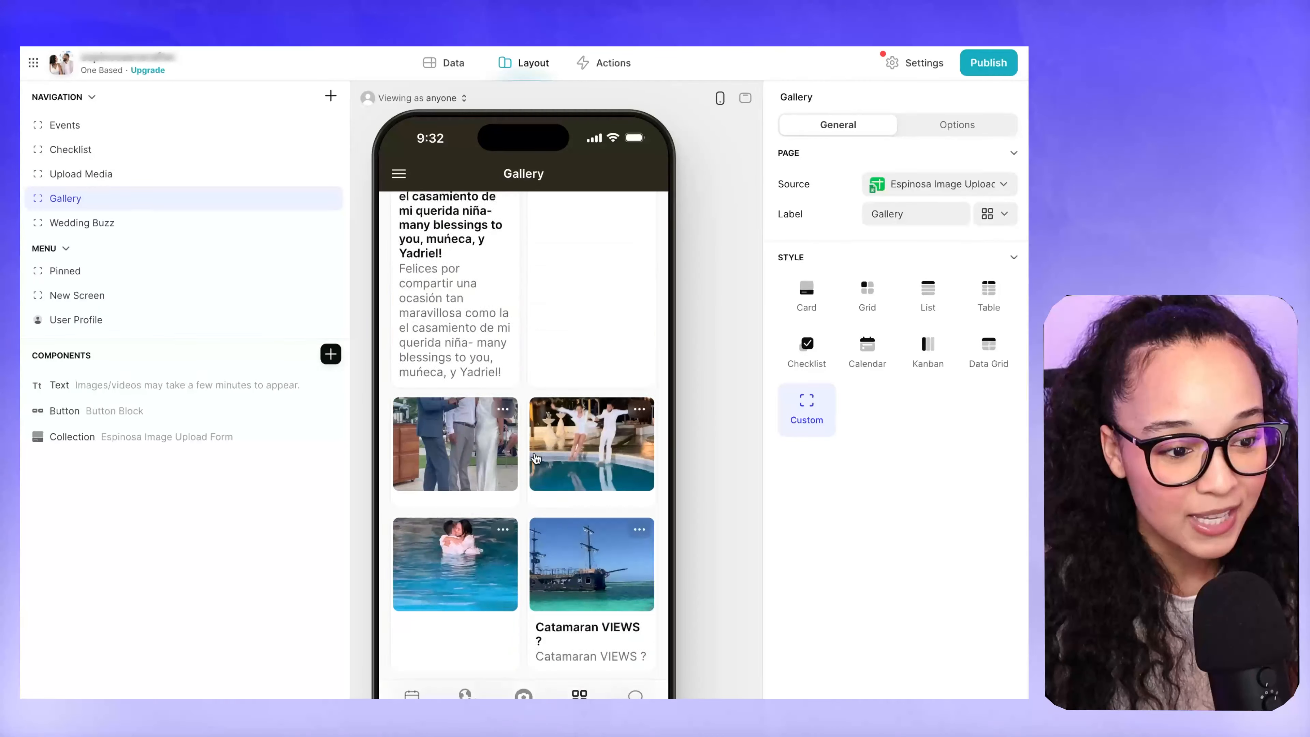
- Browse the Gallery screen's wedding photos down to the page numbers and open the Wedding Buzz group chat screen
{"action": "scroll", "coordinate": [536, 458], "scroll_direction": "up", "scroll_amount": 8}
{"action": "scroll", "coordinate": [536, 458], "scroll_direction": "up", "scroll_amount": 5}
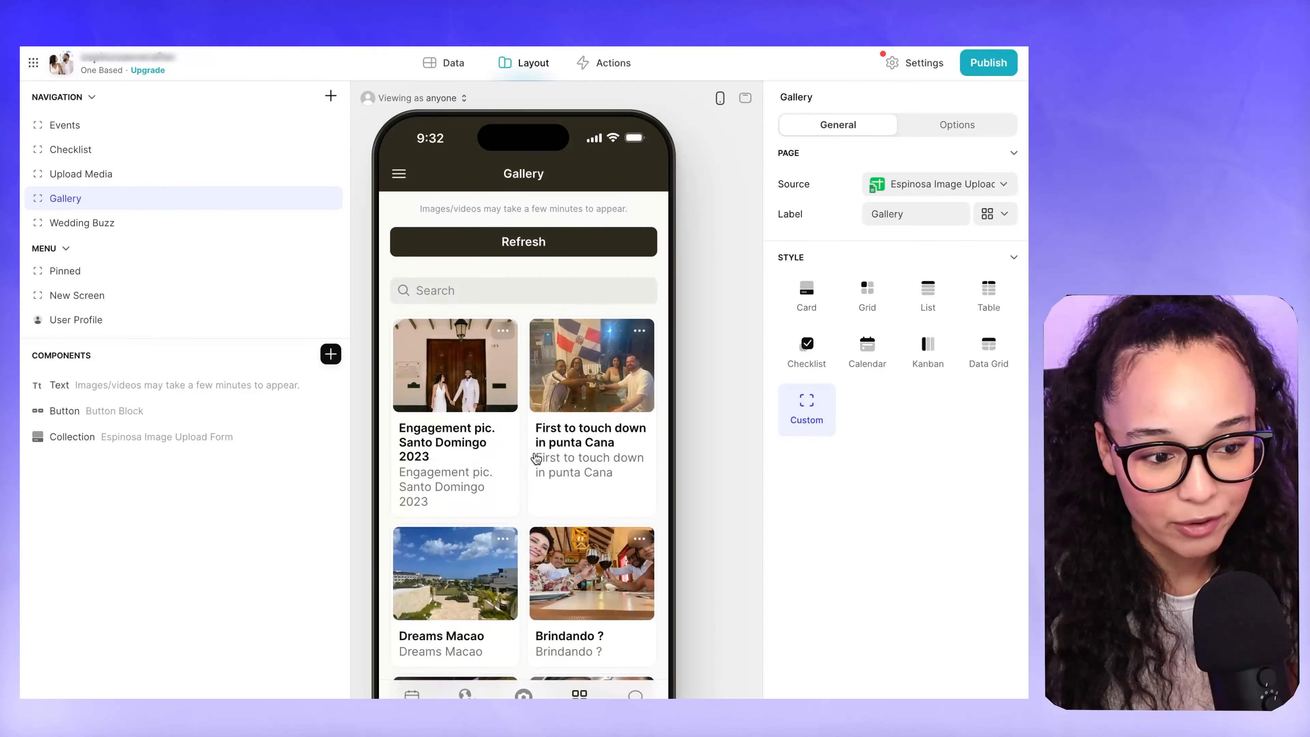
{"action": "scroll", "coordinate": [536, 459], "scroll_direction": "down", "scroll_amount": 15}
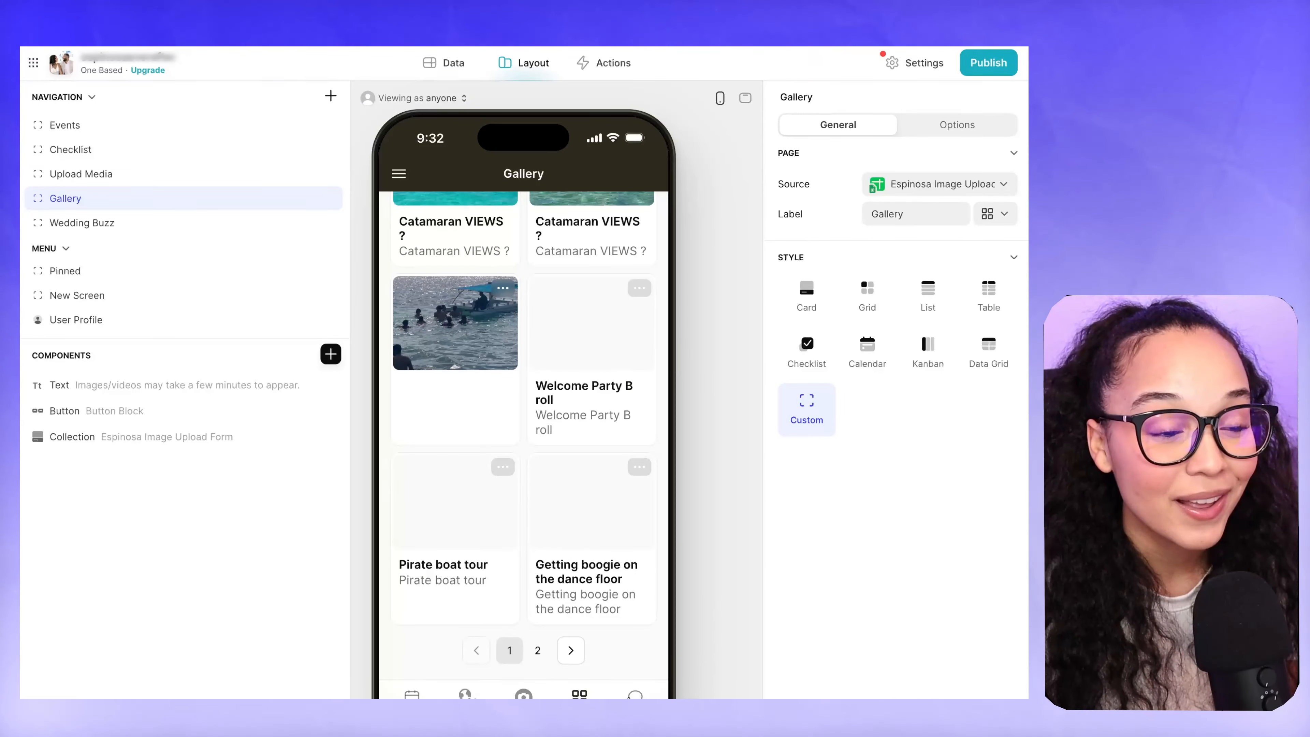
{"action": "left_click", "coordinate": [635, 693]}
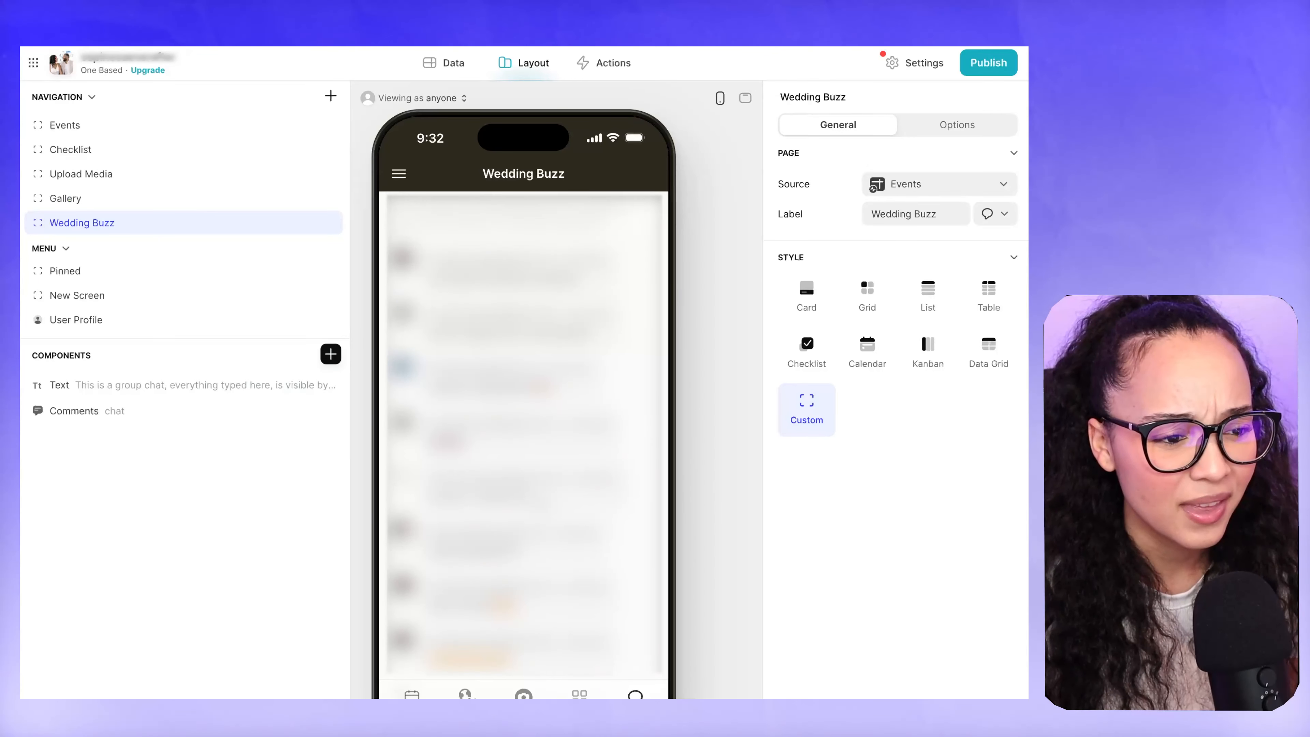
- Examine the settings of the Featured Events collection and the HoneyFund button on the wedding app's Events screen
{"action": "left_click", "coordinate": [124, 125]}
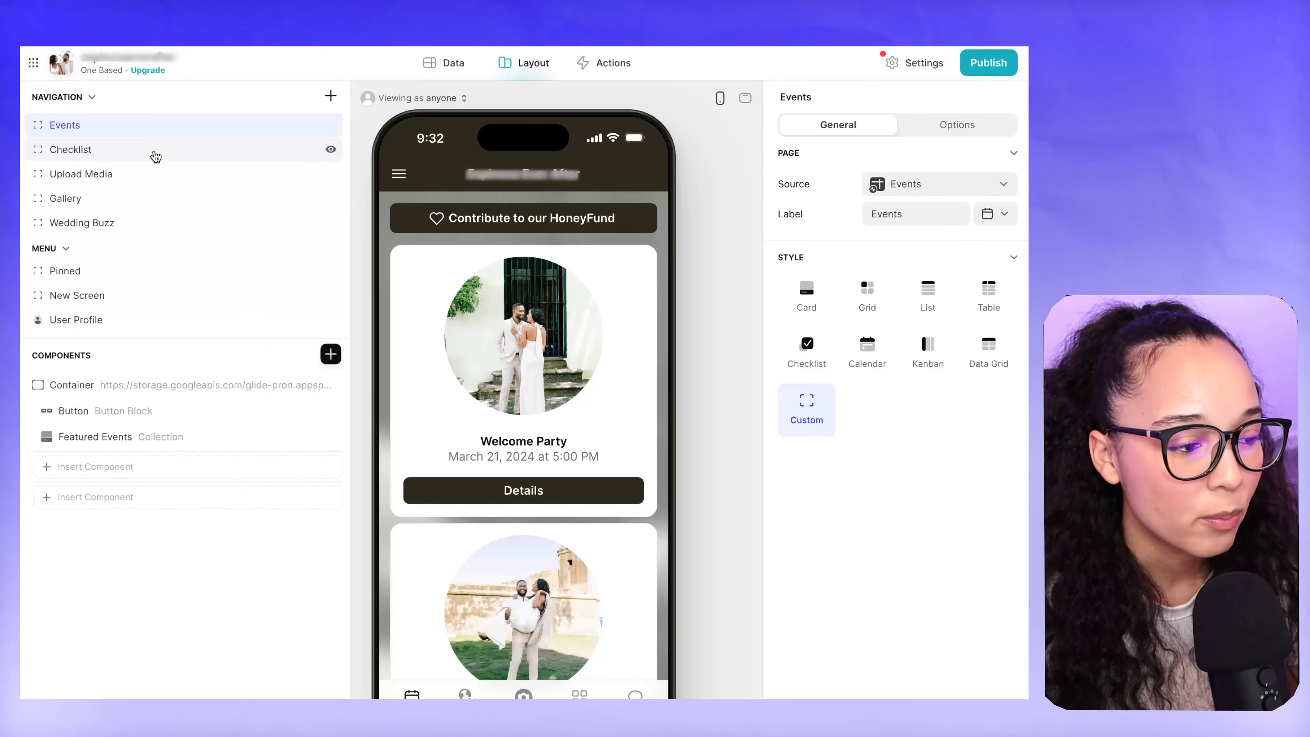
{"action": "left_click", "coordinate": [102, 438]}
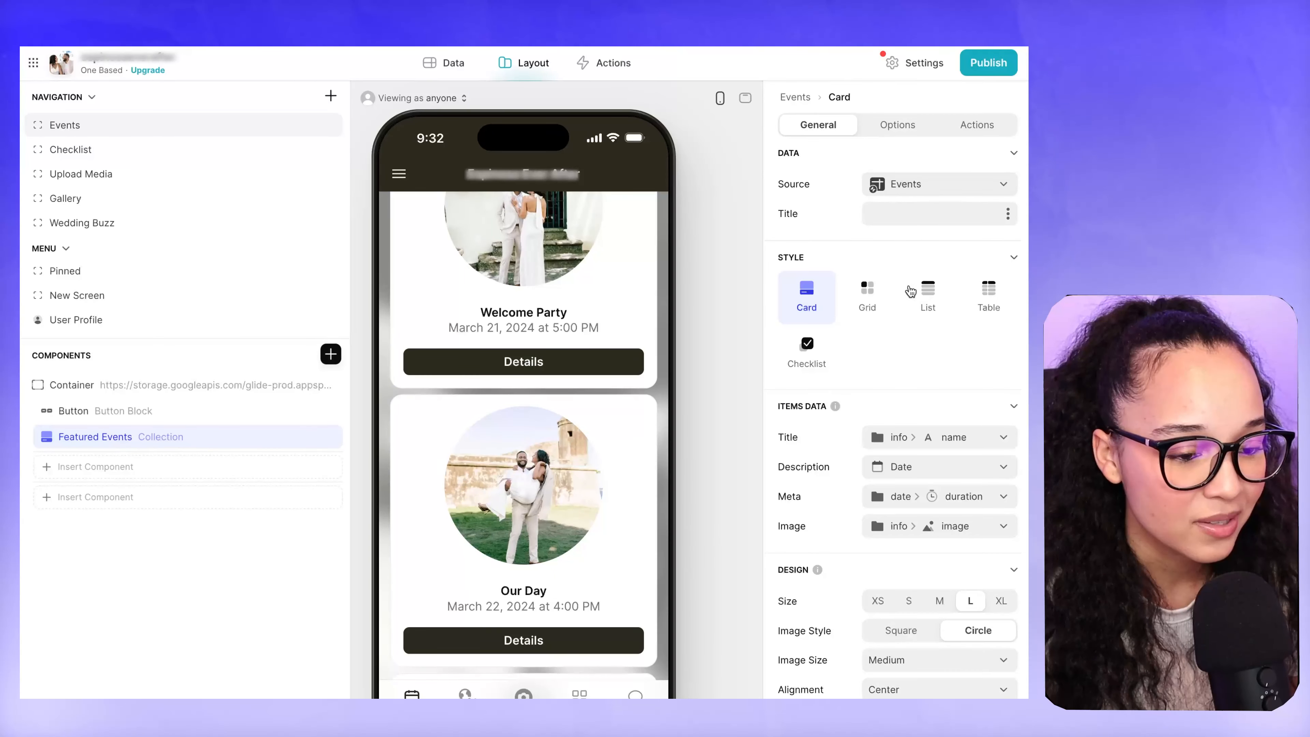
{"action": "scroll", "coordinate": [907, 320], "scroll_direction": "down", "scroll_amount": 1}
{"action": "scroll", "coordinate": [901, 320], "scroll_direction": "up", "scroll_amount": 1}
{"action": "scroll", "coordinate": [593, 217], "scroll_direction": "up", "scroll_amount": 3}
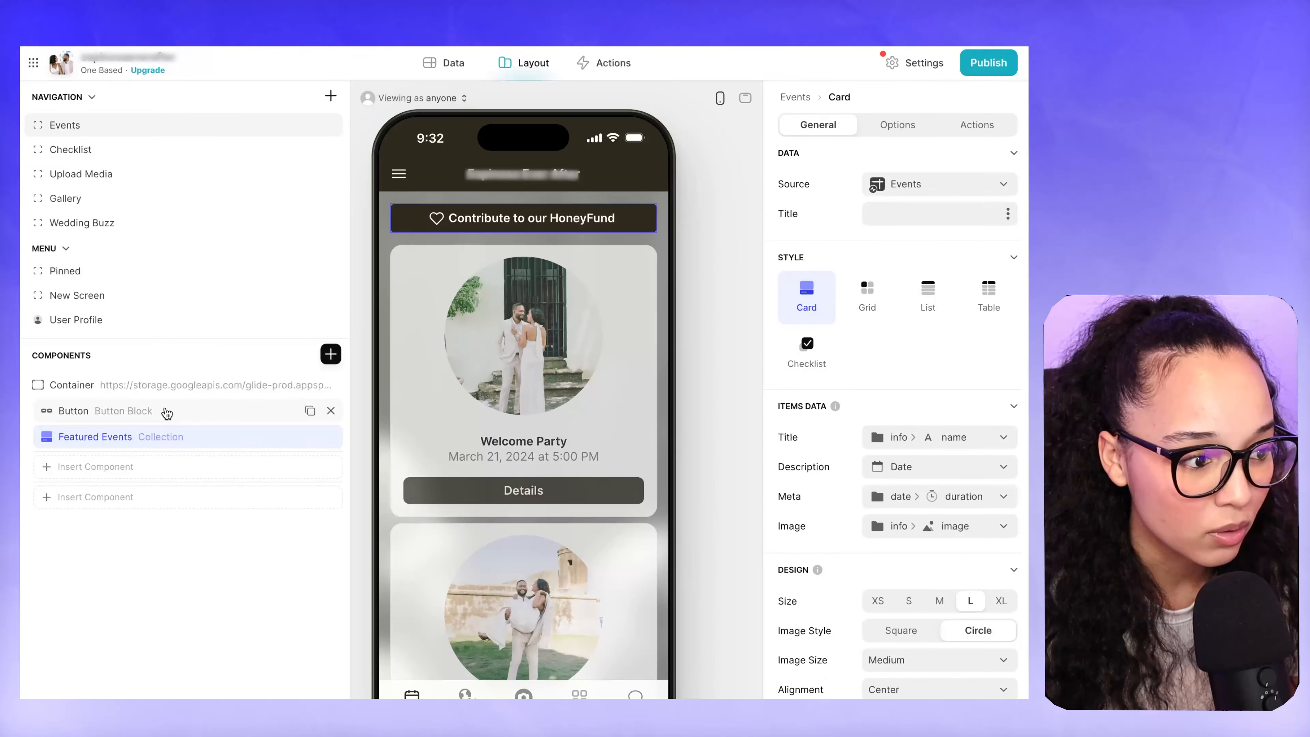
{"action": "left_click", "coordinate": [118, 412]}
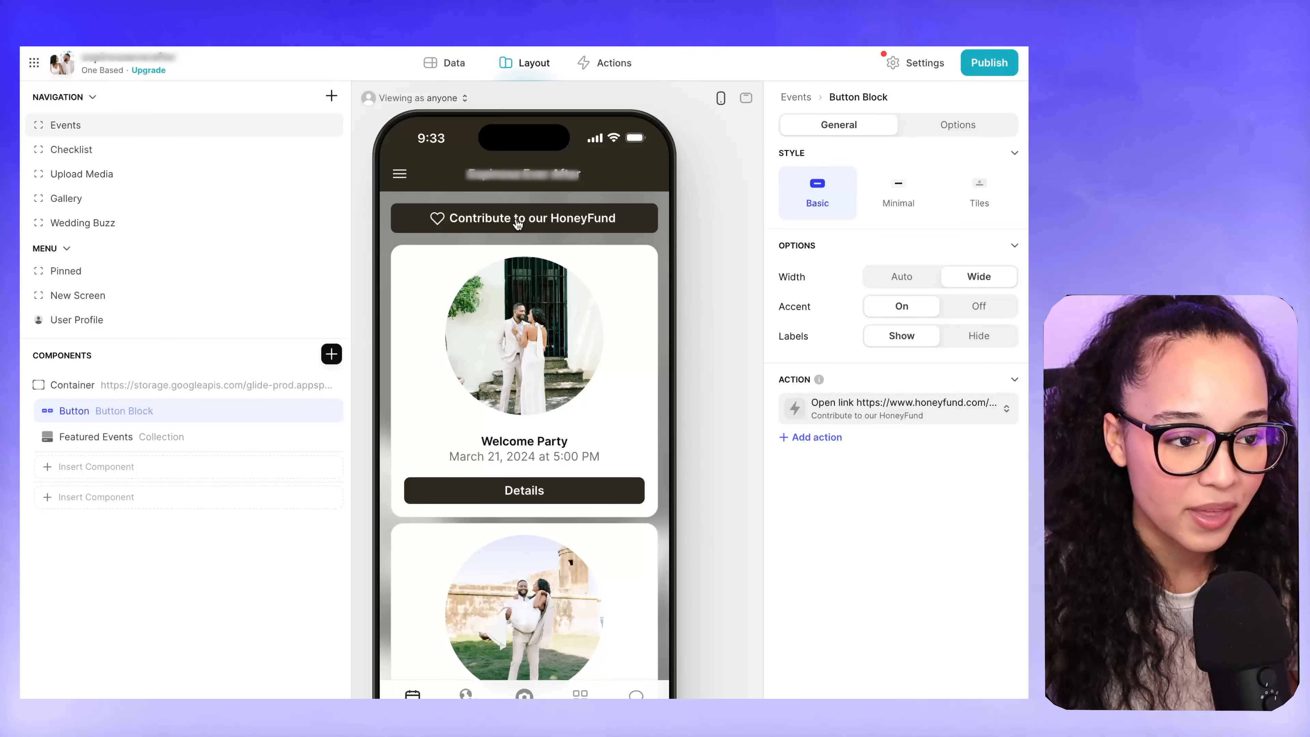
- Review the Checklist, Upload Media, Gallery and Wedding Buzz screens and their data sources in the wedding app's layout
{"action": "left_click", "coordinate": [113, 153]}
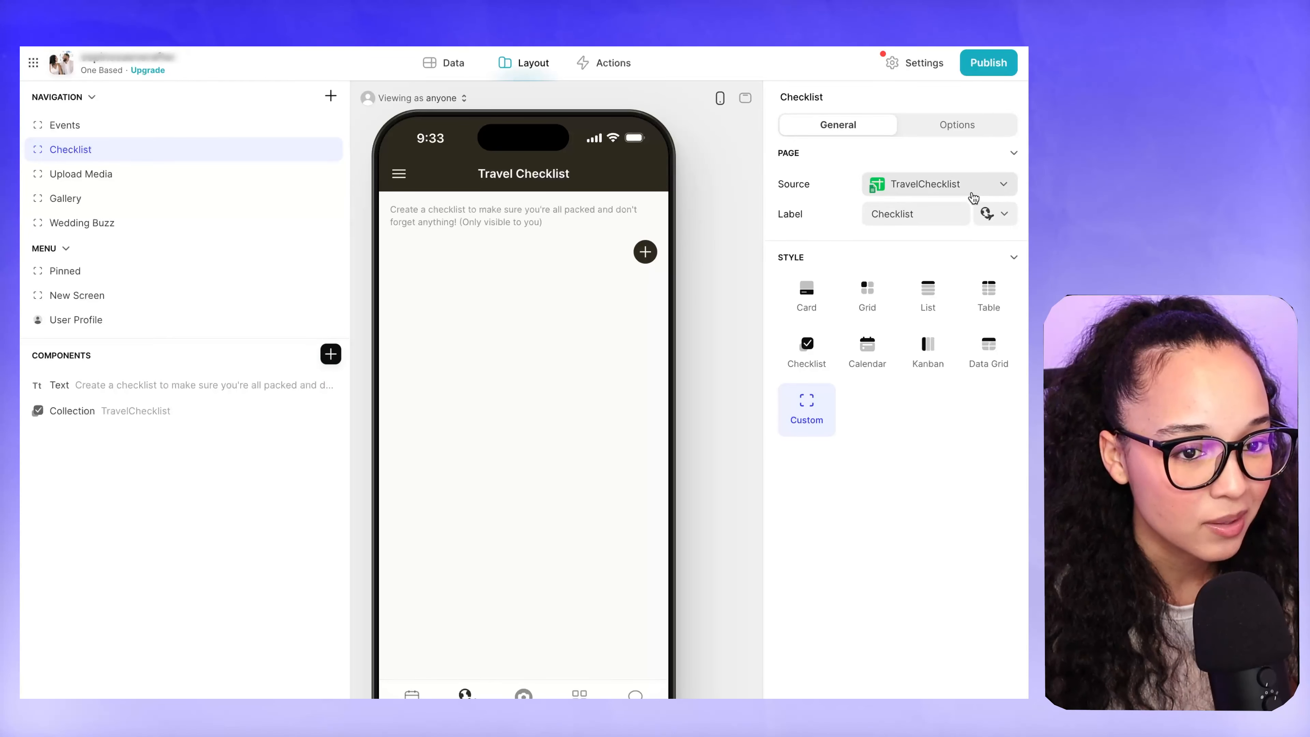
{"action": "left_click", "coordinate": [198, 189]}
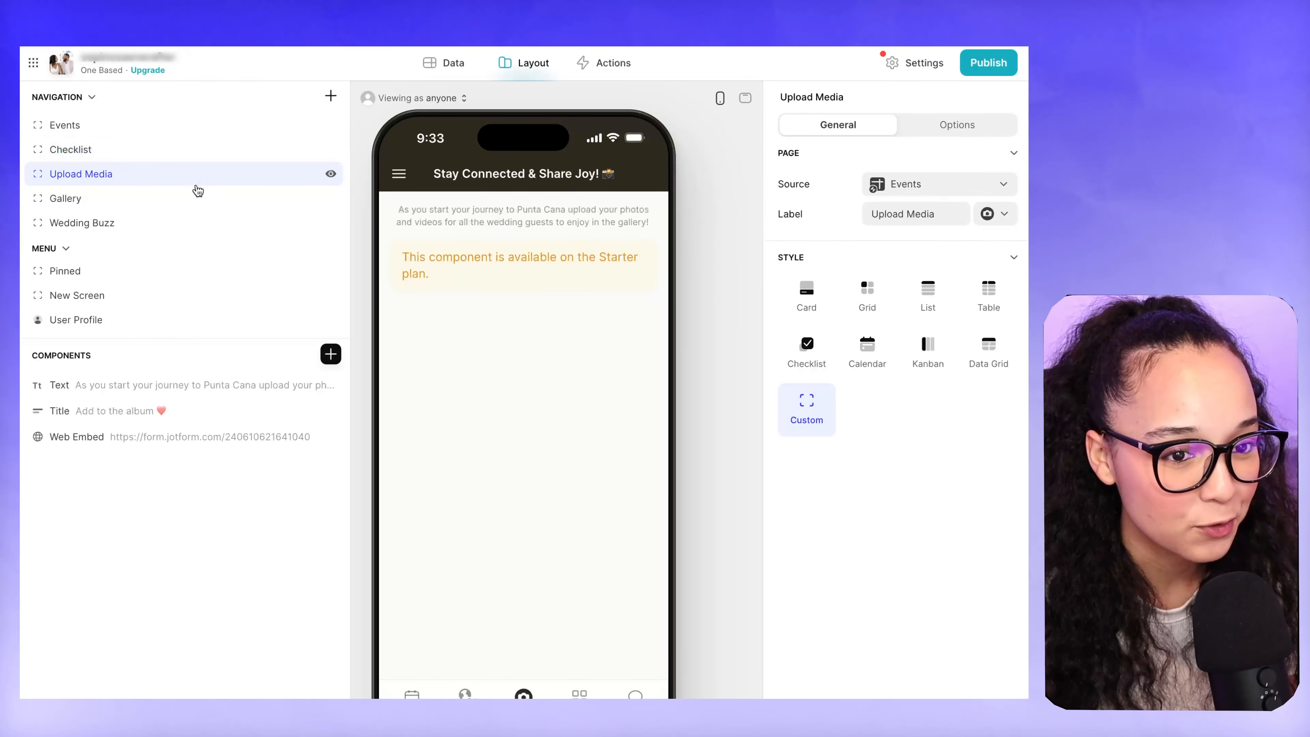
{"action": "left_click", "coordinate": [165, 200]}
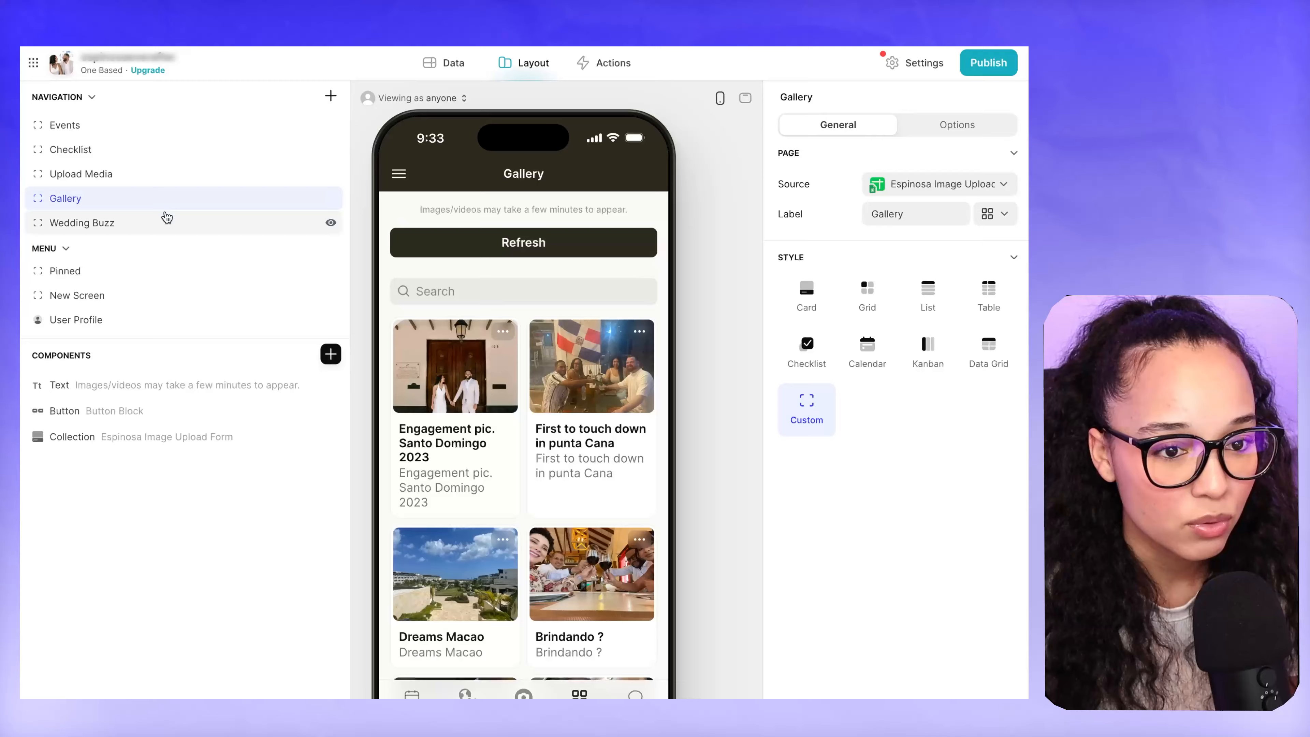
{"action": "left_click", "coordinate": [163, 218]}
{"action": "left_click", "coordinate": [144, 199]}
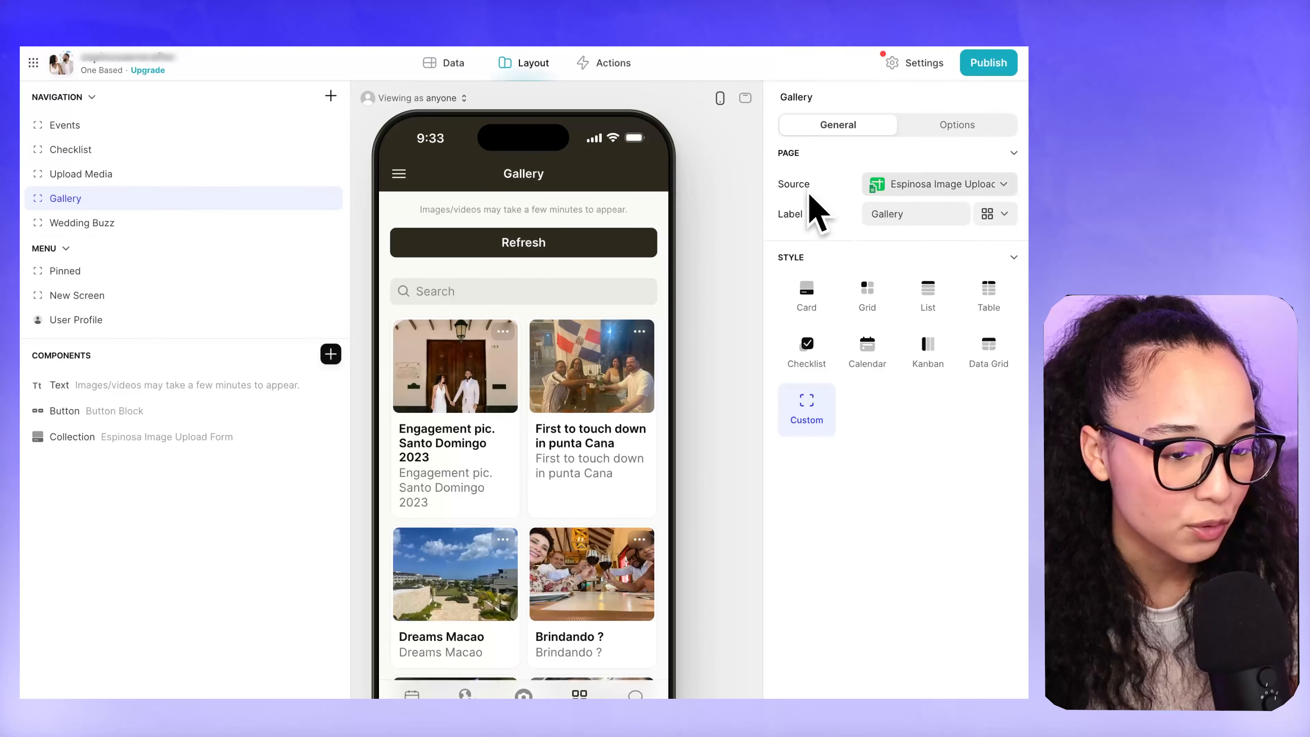
{"action": "left_click", "coordinate": [189, 224]}
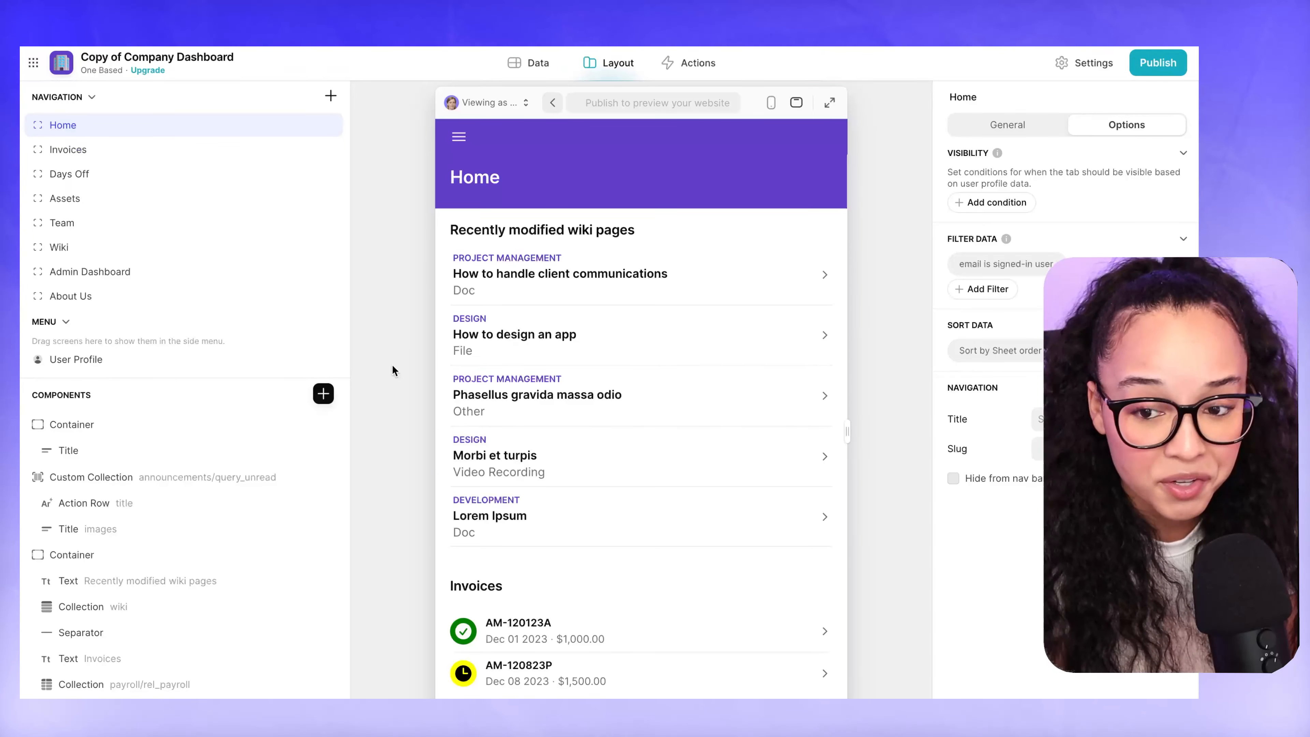
- Look through the Company Dashboard's Home screen, from the recently modified wiki pages to the team days off calendar
{"action": "scroll", "coordinate": [592, 304], "scroll_direction": "down", "scroll_amount": 3}
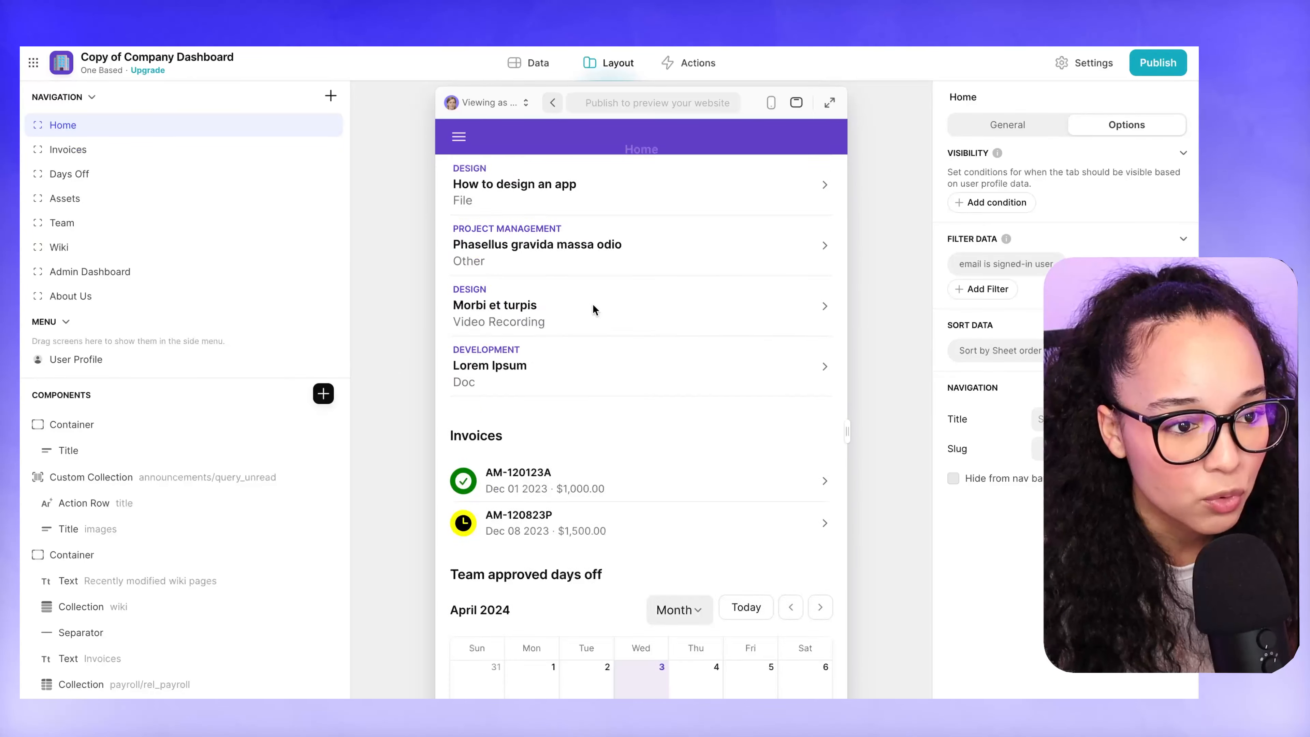
{"action": "scroll", "coordinate": [593, 304], "scroll_direction": "down", "scroll_amount": 3}
{"action": "scroll", "coordinate": [629, 287], "scroll_direction": "up", "scroll_amount": 5}
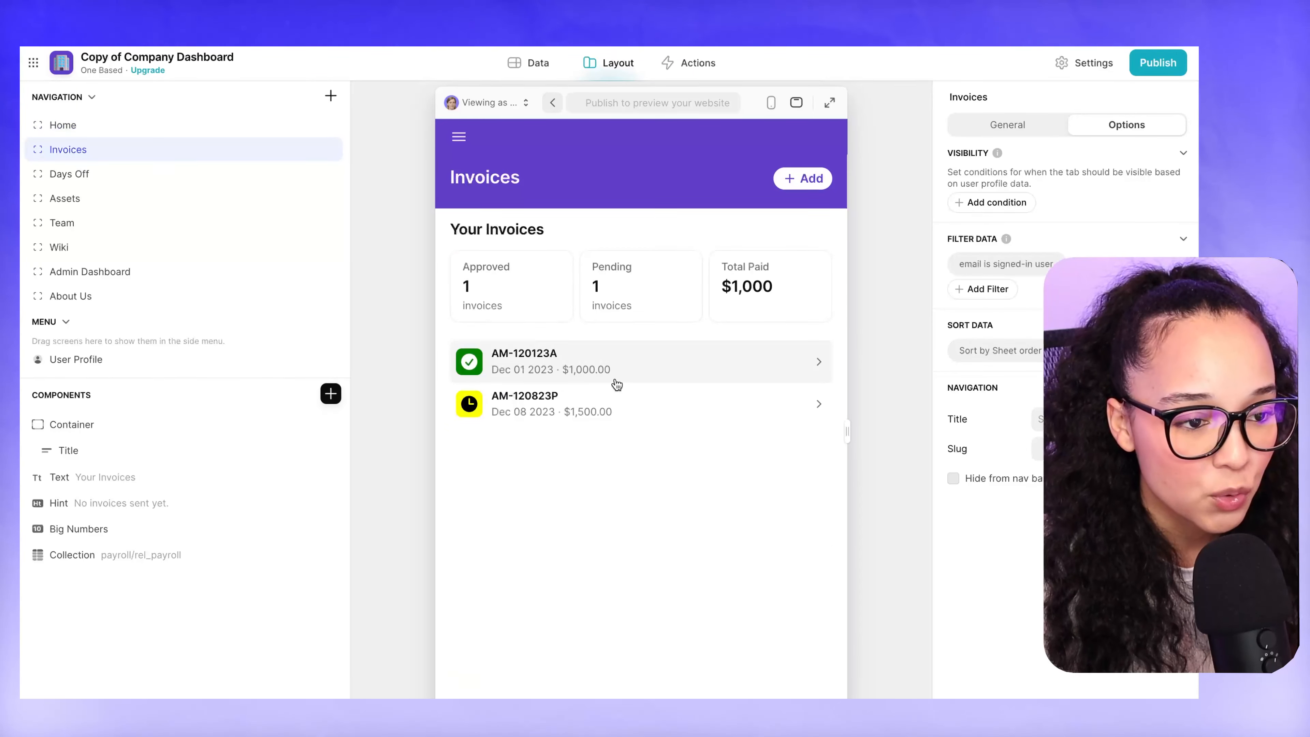
- View the pending invoice's details and its comment field, and return to the Invoices list
{"action": "left_click", "coordinate": [627, 412]}
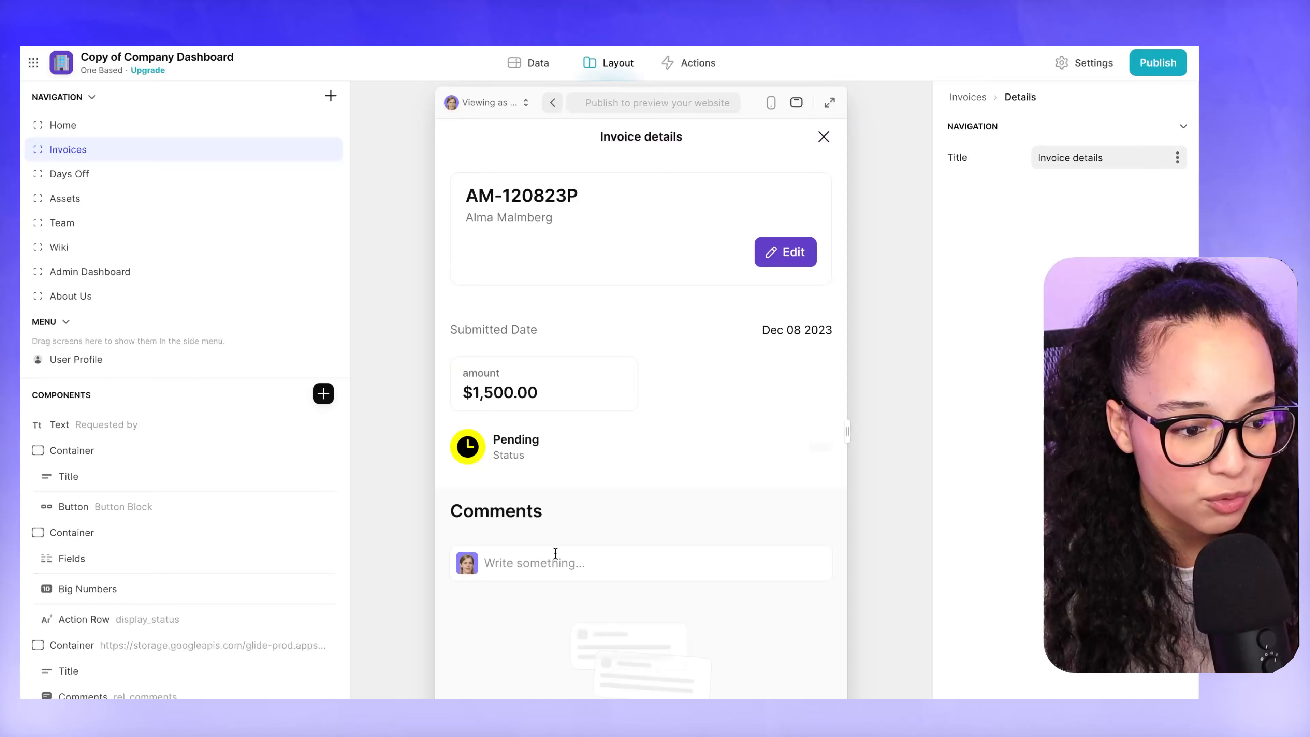
{"action": "left_click", "coordinate": [545, 561]}
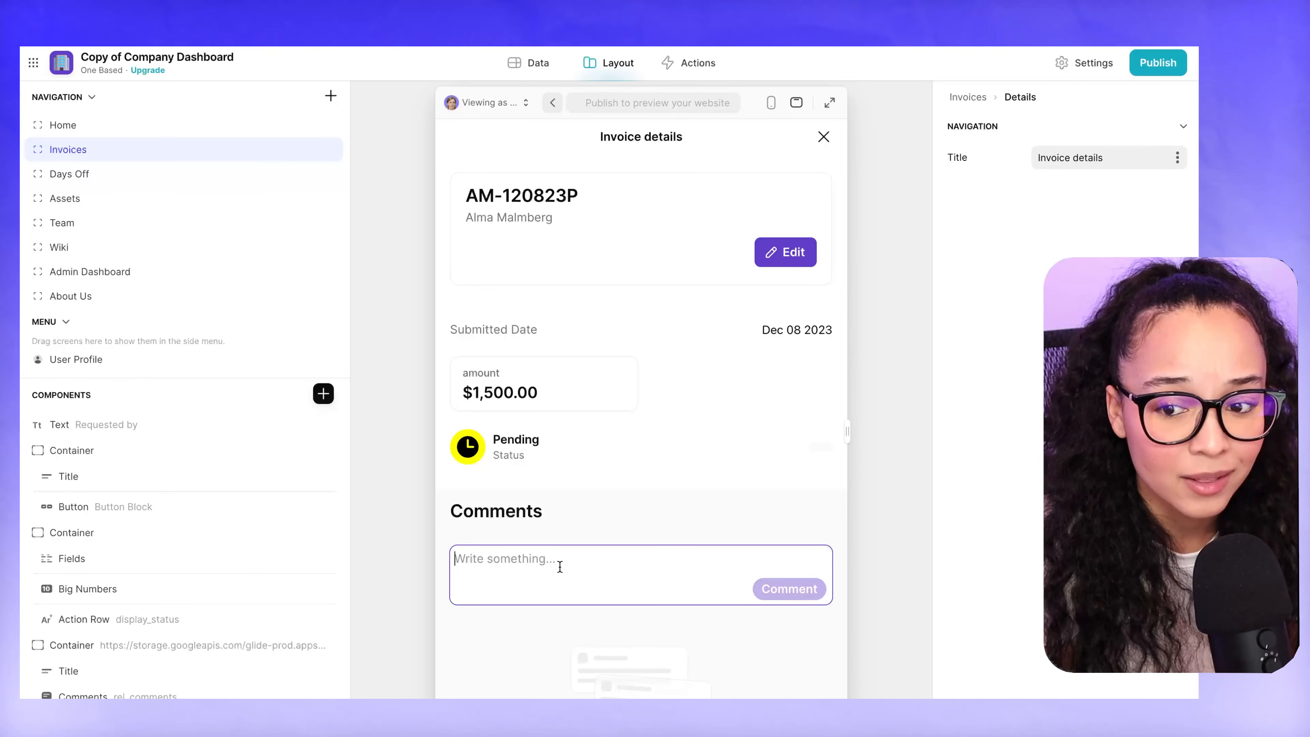
{"action": "left_click", "coordinate": [553, 103]}
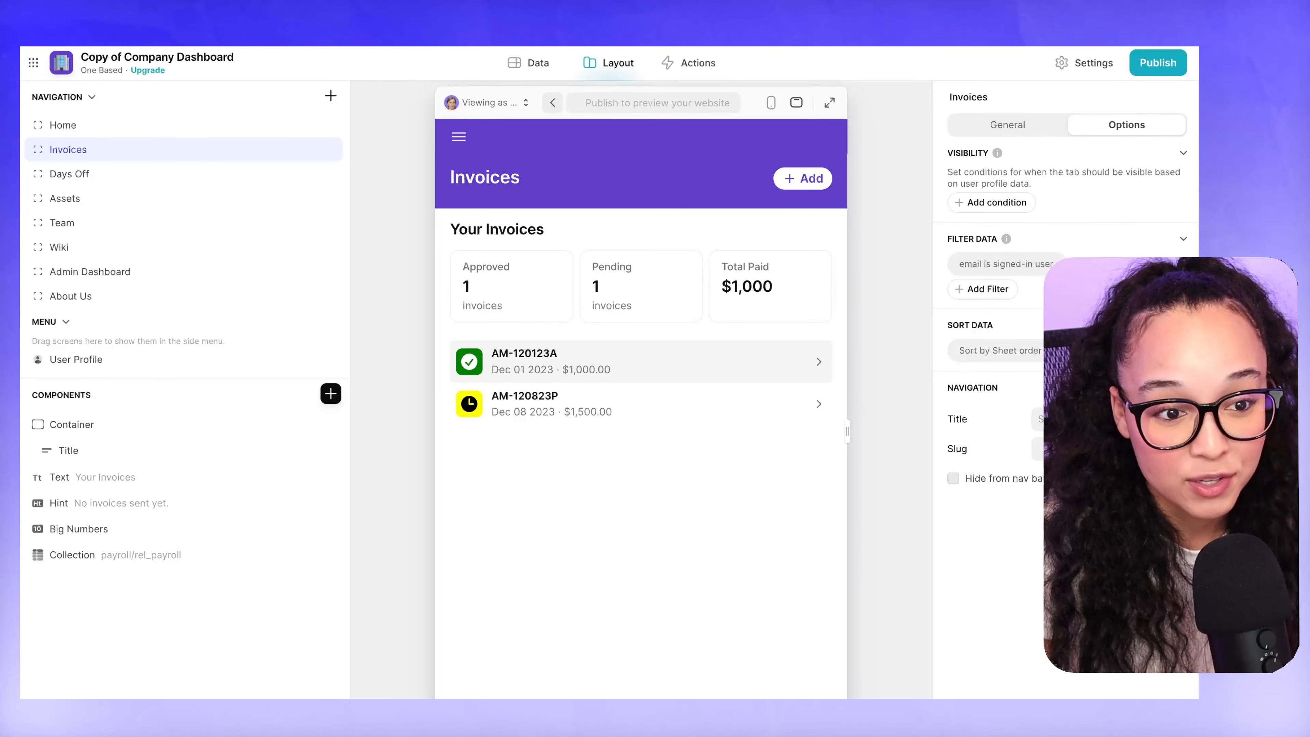
- View the Days Off screen with its team calendar, followed by the Assets, Team and Wiki screens
{"action": "left_click", "coordinate": [69, 173]}
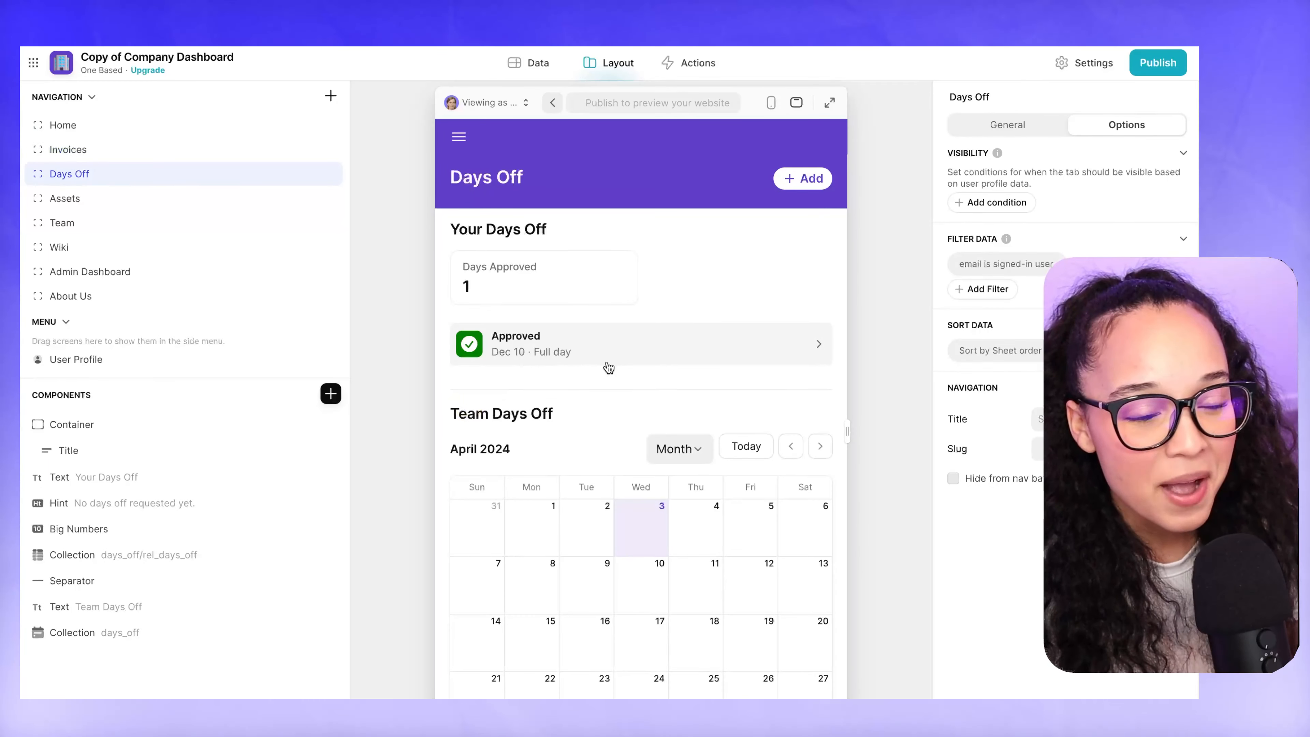
{"action": "scroll", "coordinate": [603, 365], "scroll_direction": "down", "scroll_amount": 2}
{"action": "scroll", "coordinate": [598, 464], "scroll_direction": "up", "scroll_amount": 1}
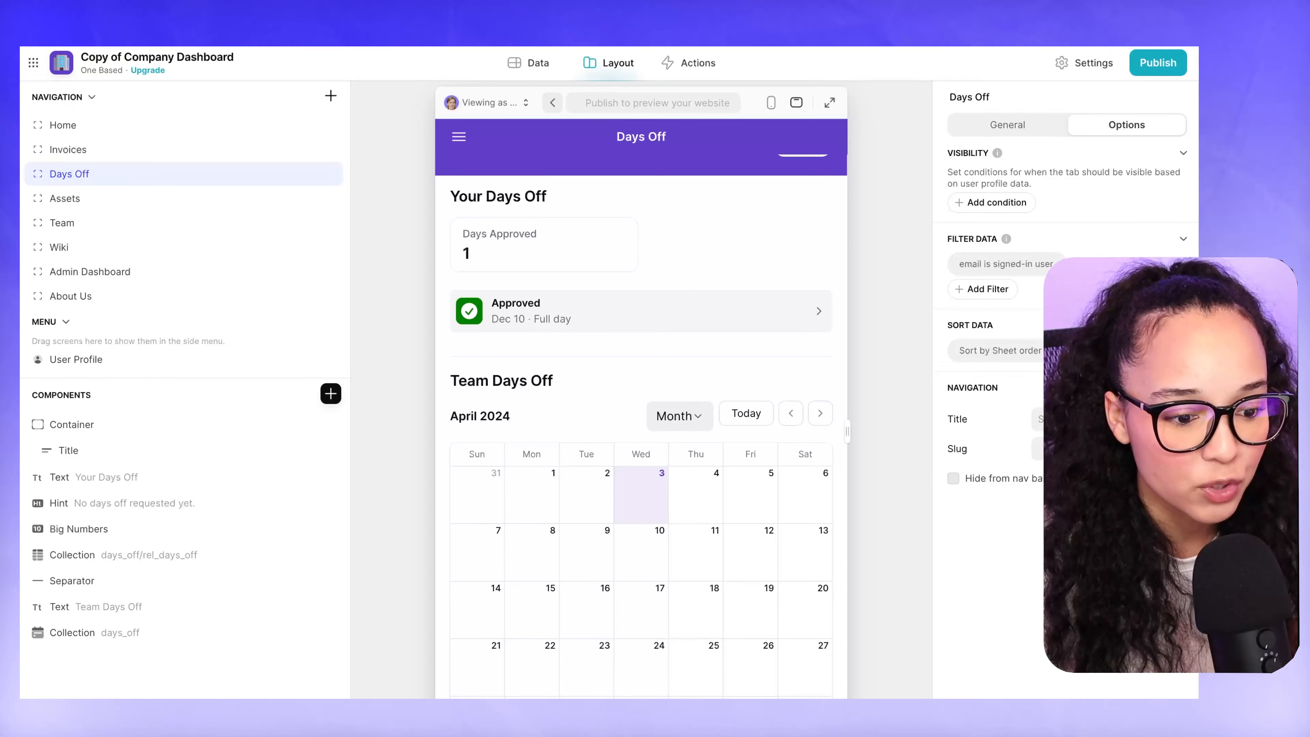
{"action": "left_click", "coordinate": [65, 199]}
{"action": "left_click", "coordinate": [62, 223]}
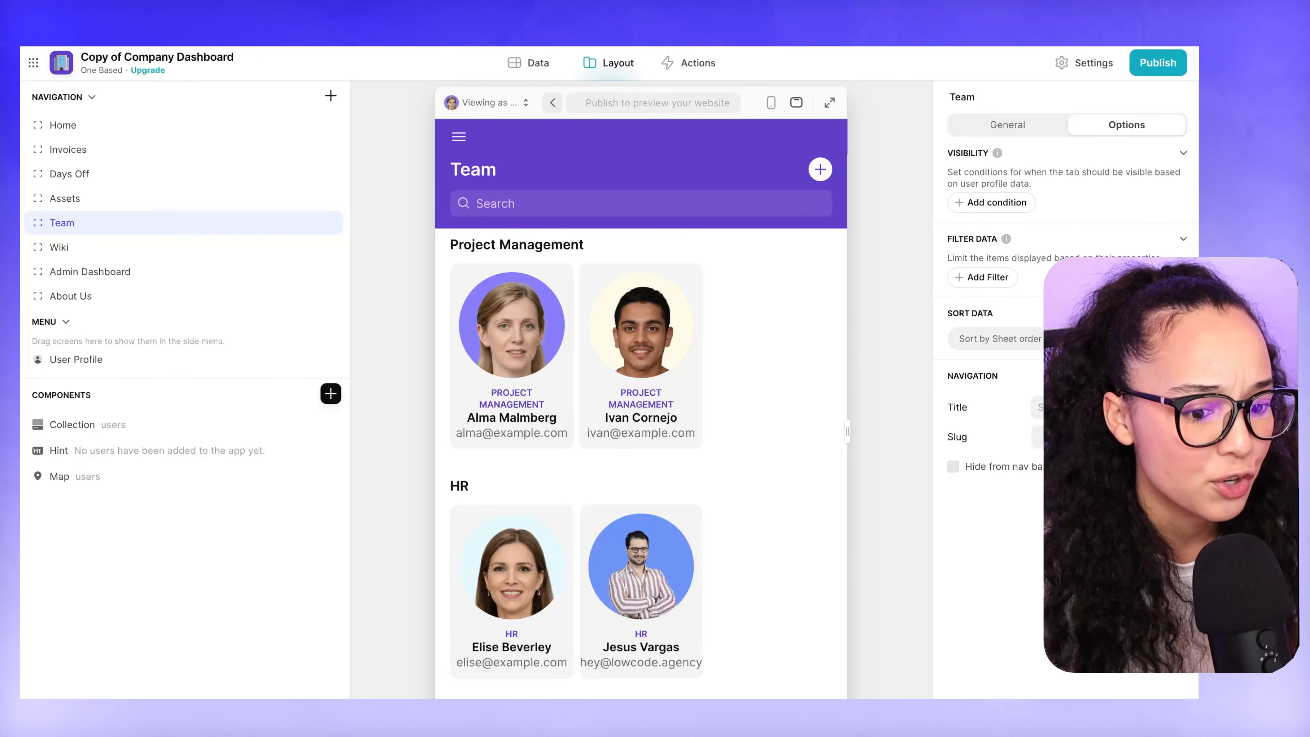
{"action": "left_click", "coordinate": [58, 247]}
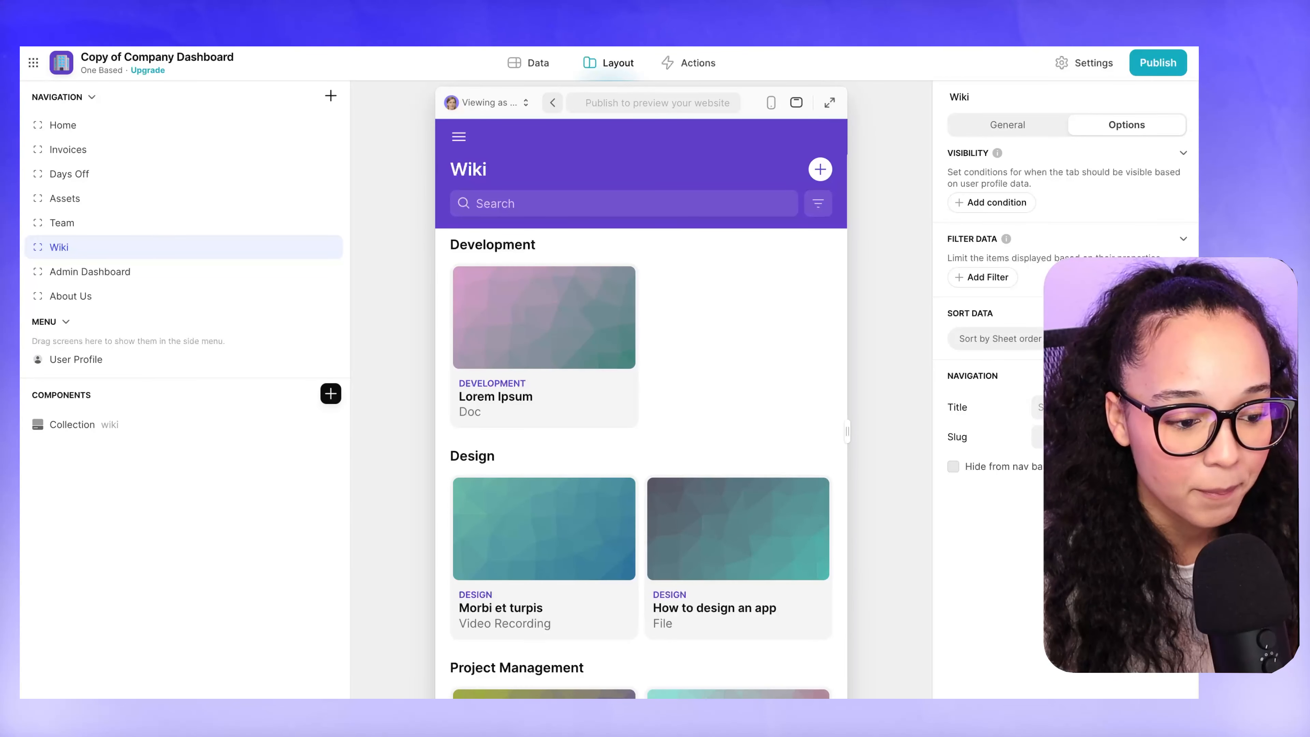
- Return to the Home screen and review its wiki pages, invoices and team approved days off
{"action": "left_click", "coordinate": [63, 126]}
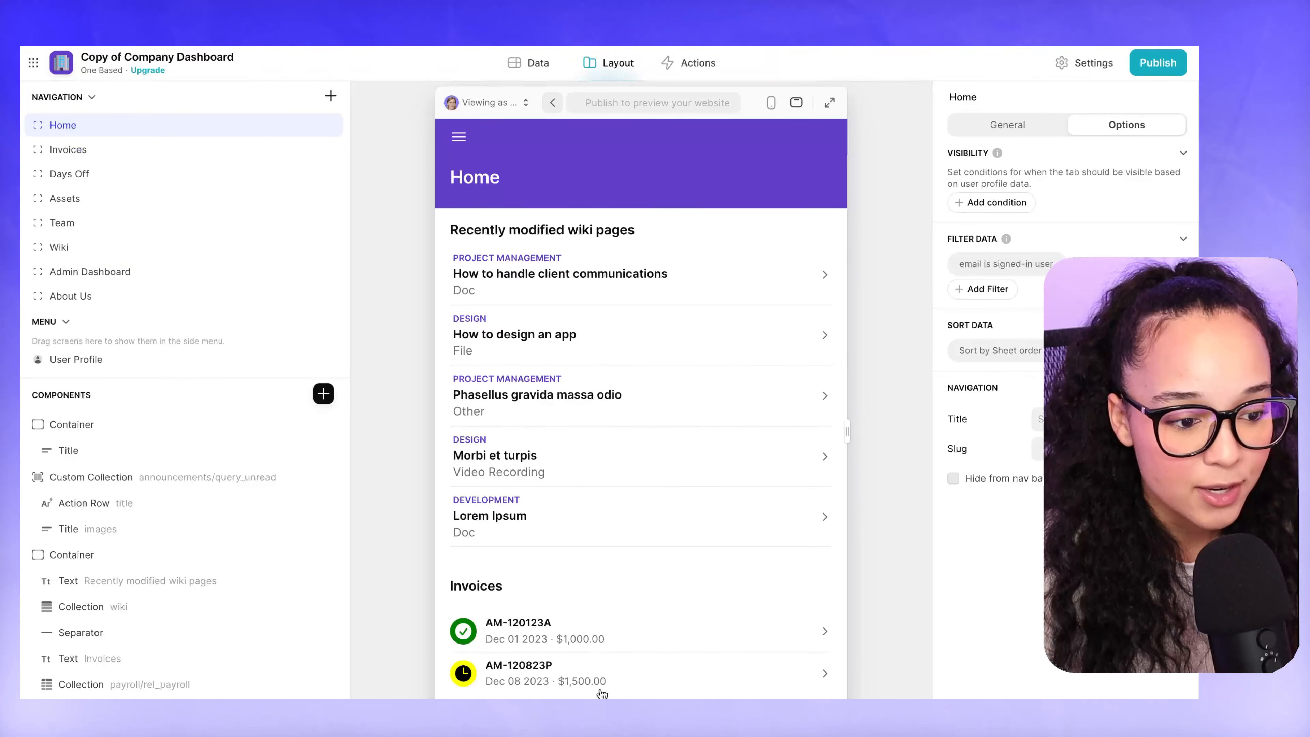
{"action": "scroll", "coordinate": [587, 628], "scroll_direction": "down", "scroll_amount": 2}
{"action": "scroll", "coordinate": [587, 628], "scroll_direction": "down", "scroll_amount": 3}
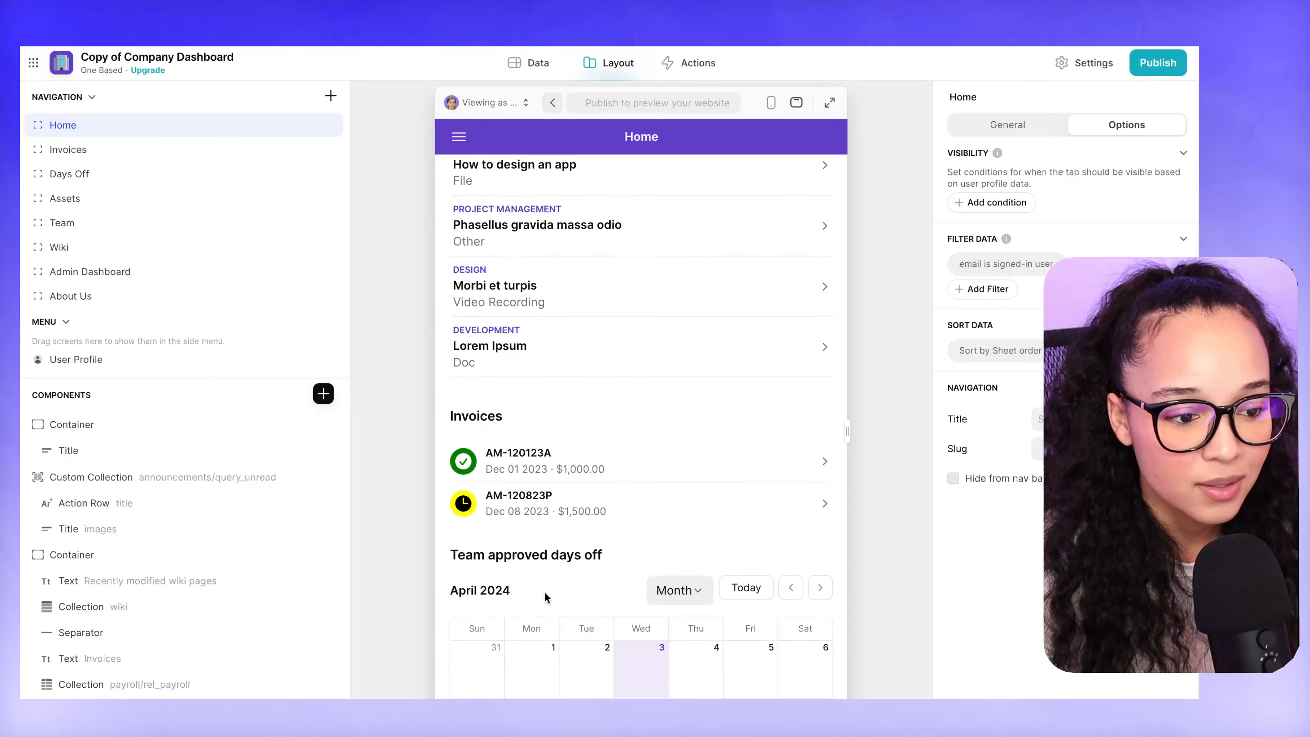
{"action": "scroll", "coordinate": [552, 220], "scroll_direction": "up", "scroll_amount": 5}
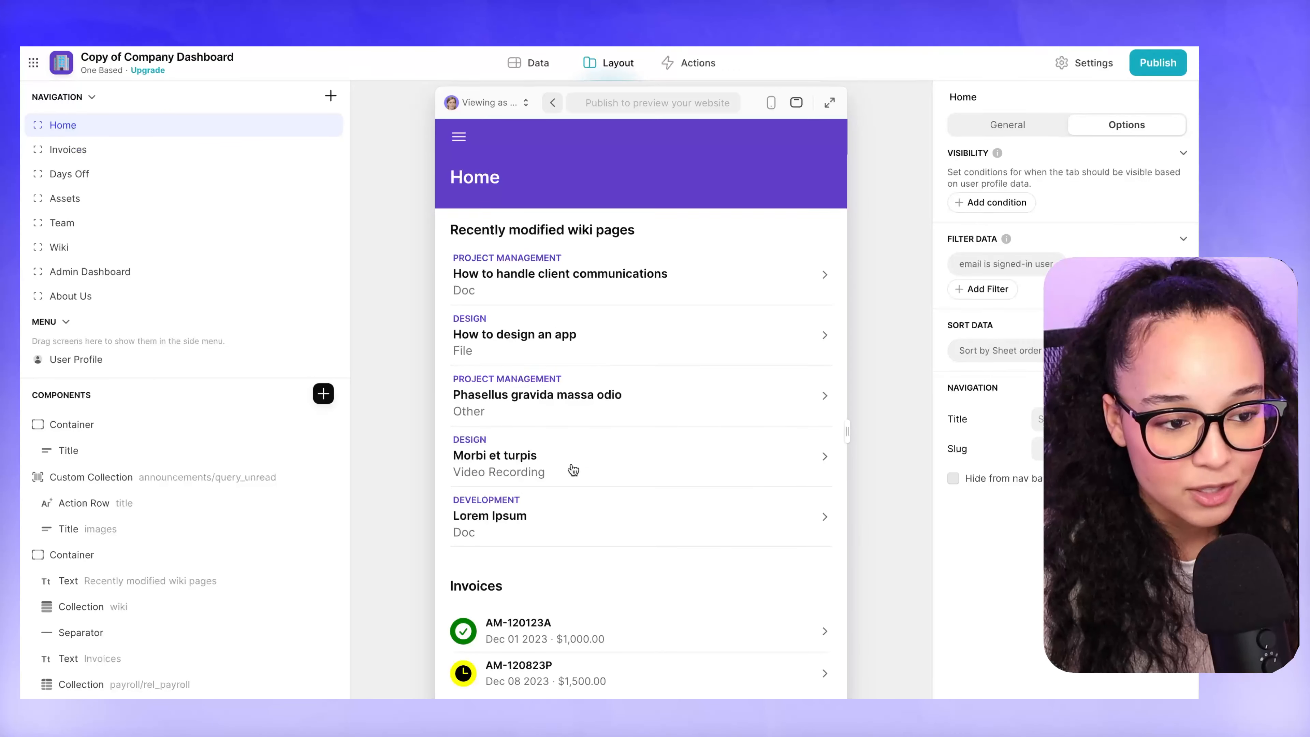
{"action": "scroll", "coordinate": [629, 503], "scroll_direction": "down", "scroll_amount": 6}
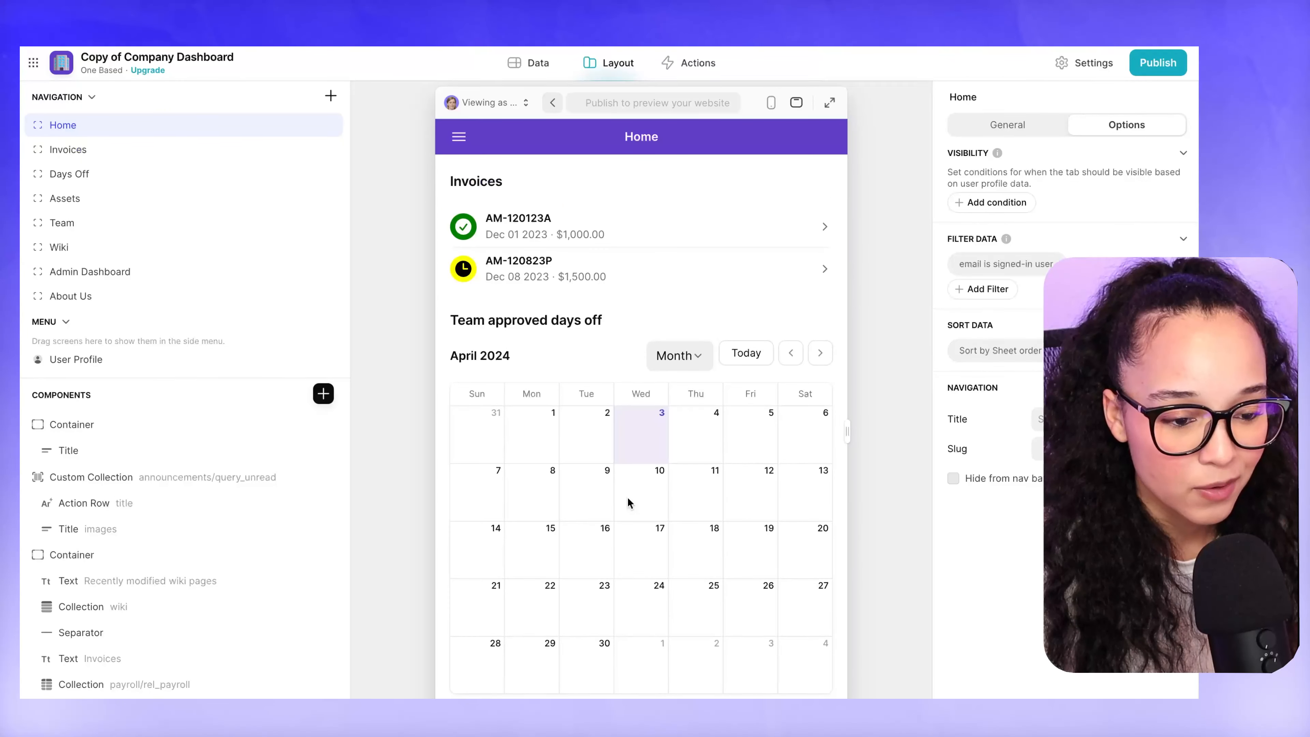
{"action": "scroll", "coordinate": [639, 480], "scroll_direction": "up", "scroll_amount": 6}
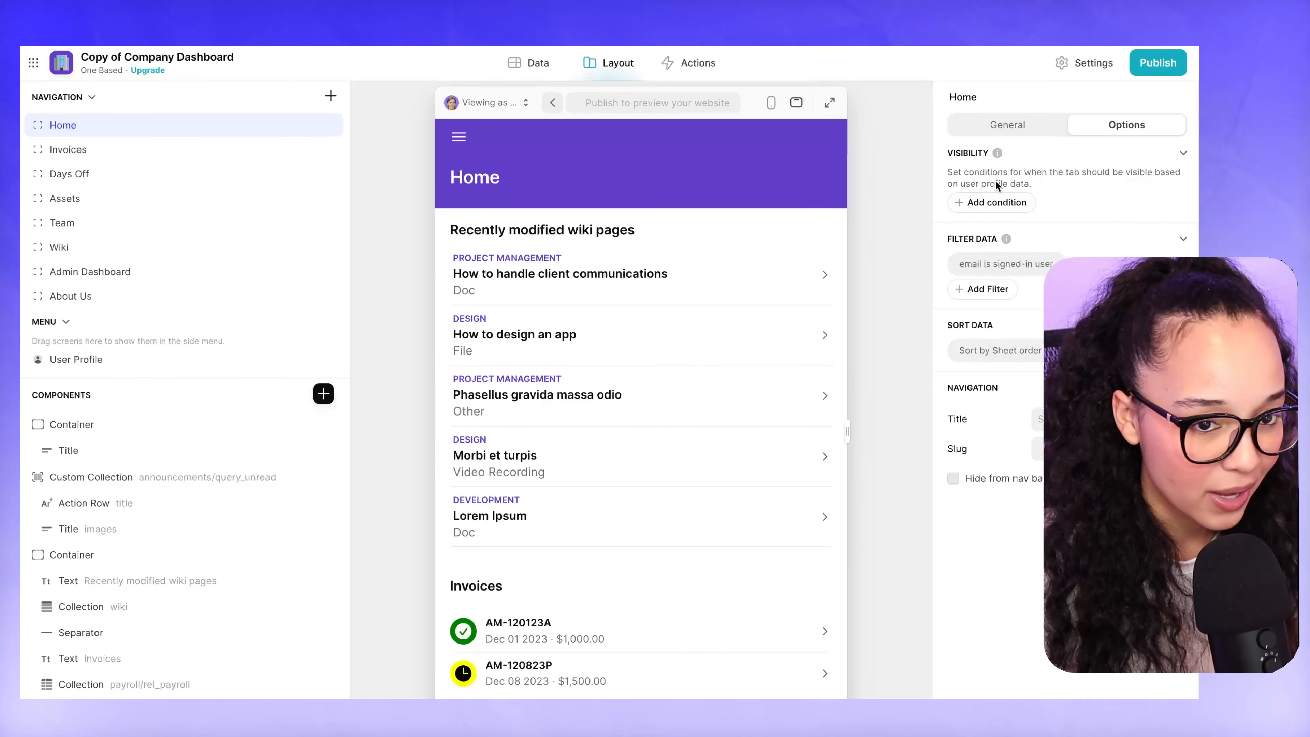
- Go through the Invoices and Assets screens and open the Team screen
{"action": "left_click", "coordinate": [97, 152]}
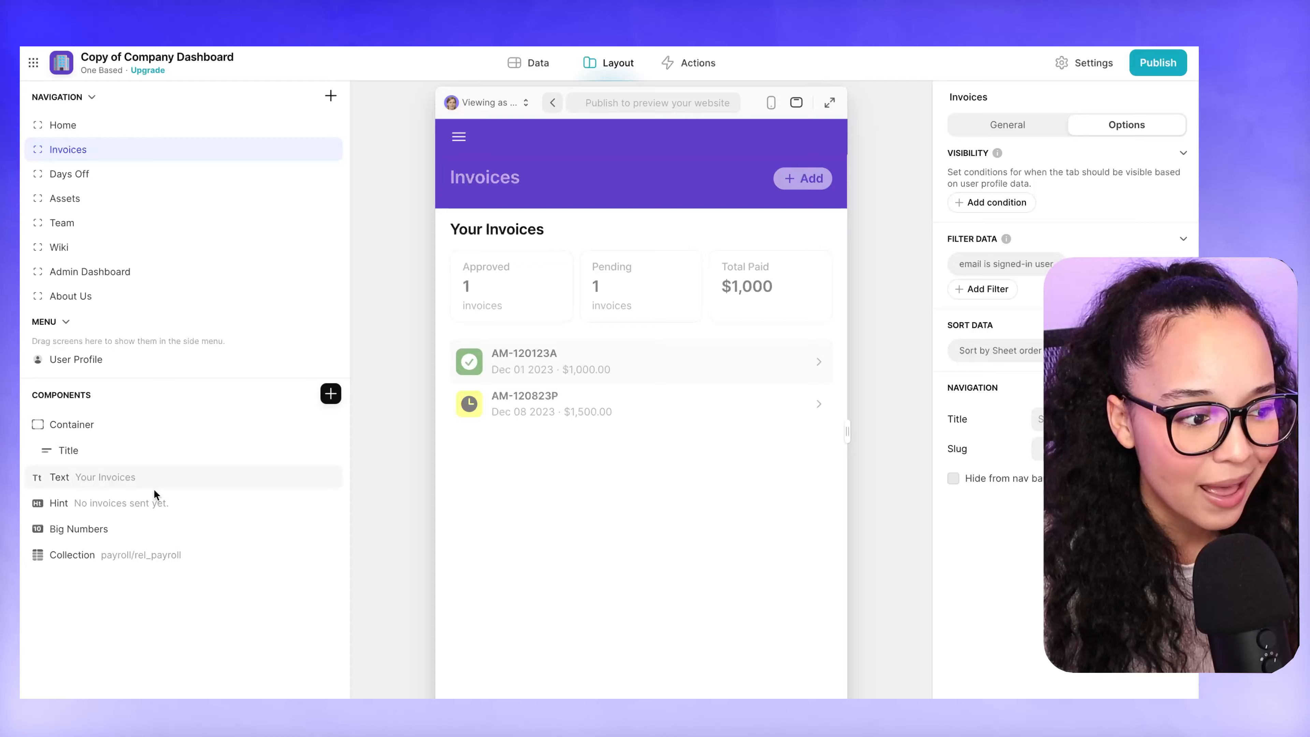
{"action": "left_click", "coordinate": [139, 205]}
{"action": "left_click", "coordinate": [124, 230]}
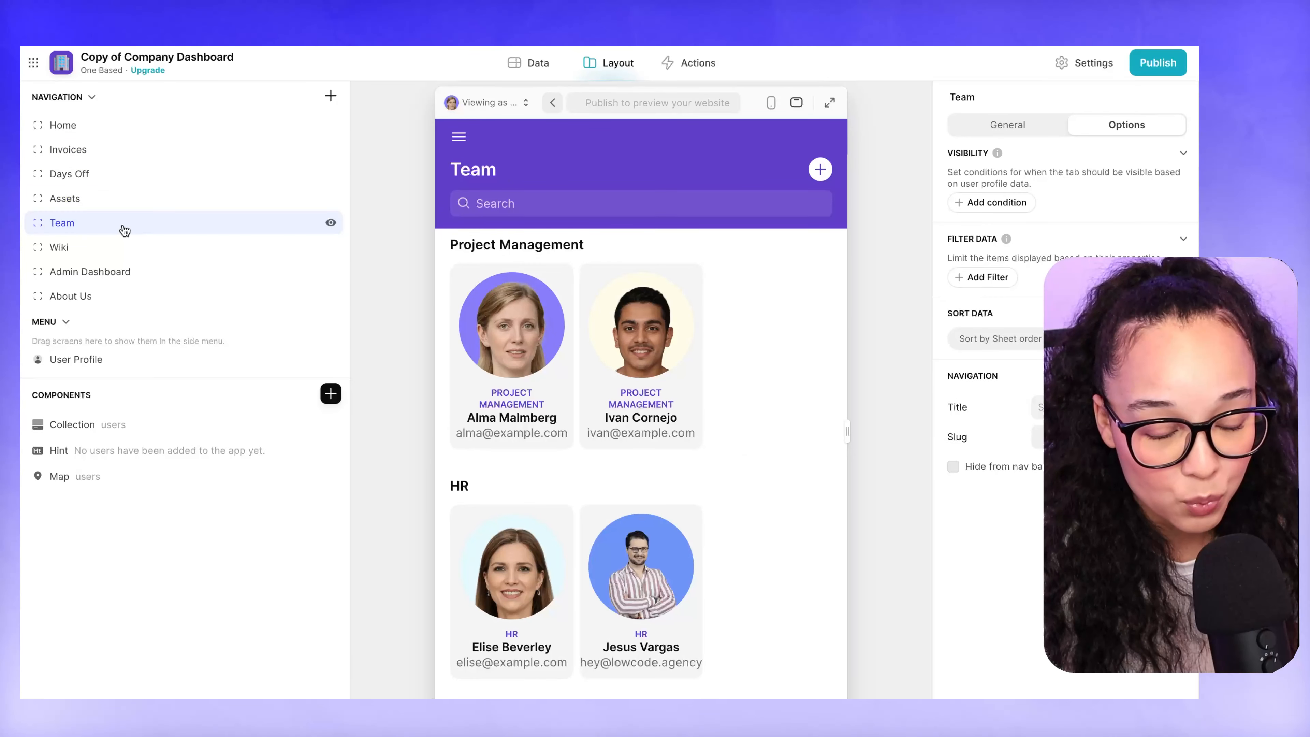
- Try the Card, List and Table styles on the Team screen, leave it as a Checklist, and show its visibility options
{"action": "left_click", "coordinate": [1065, 125]}
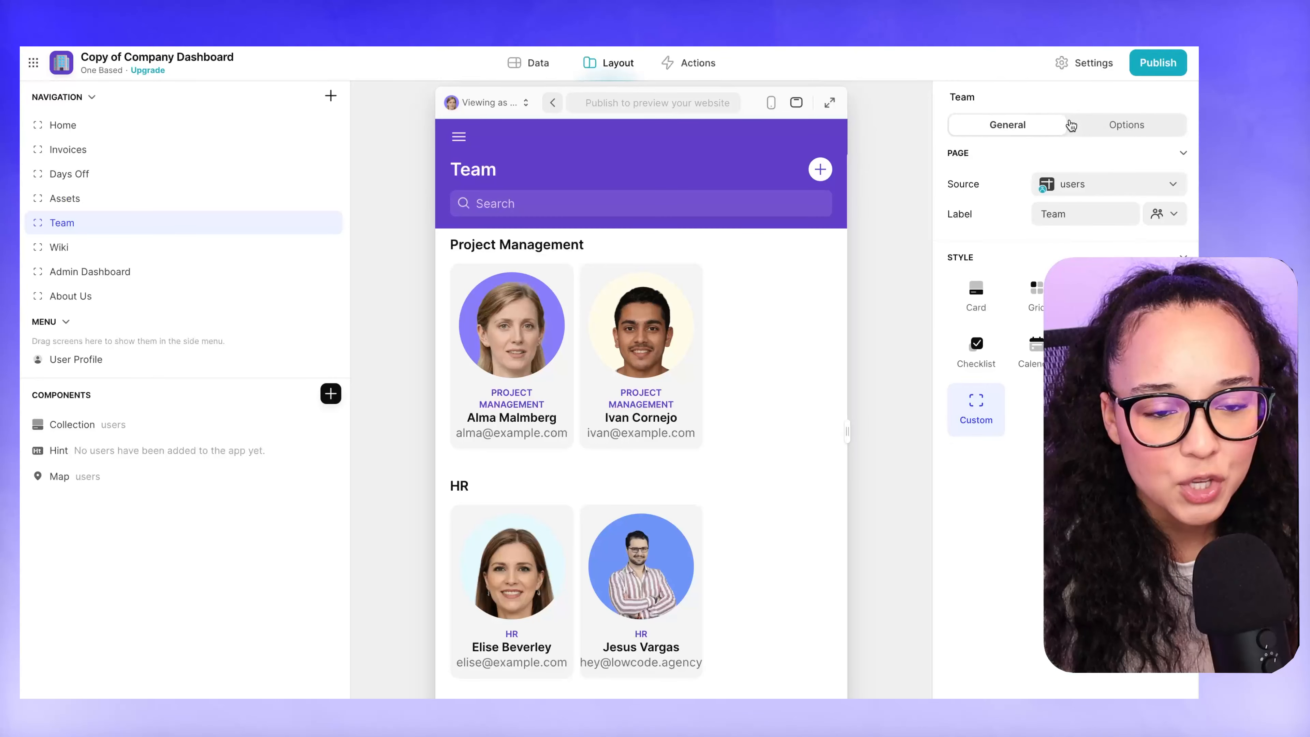
{"action": "left_click", "coordinate": [1035, 290]}
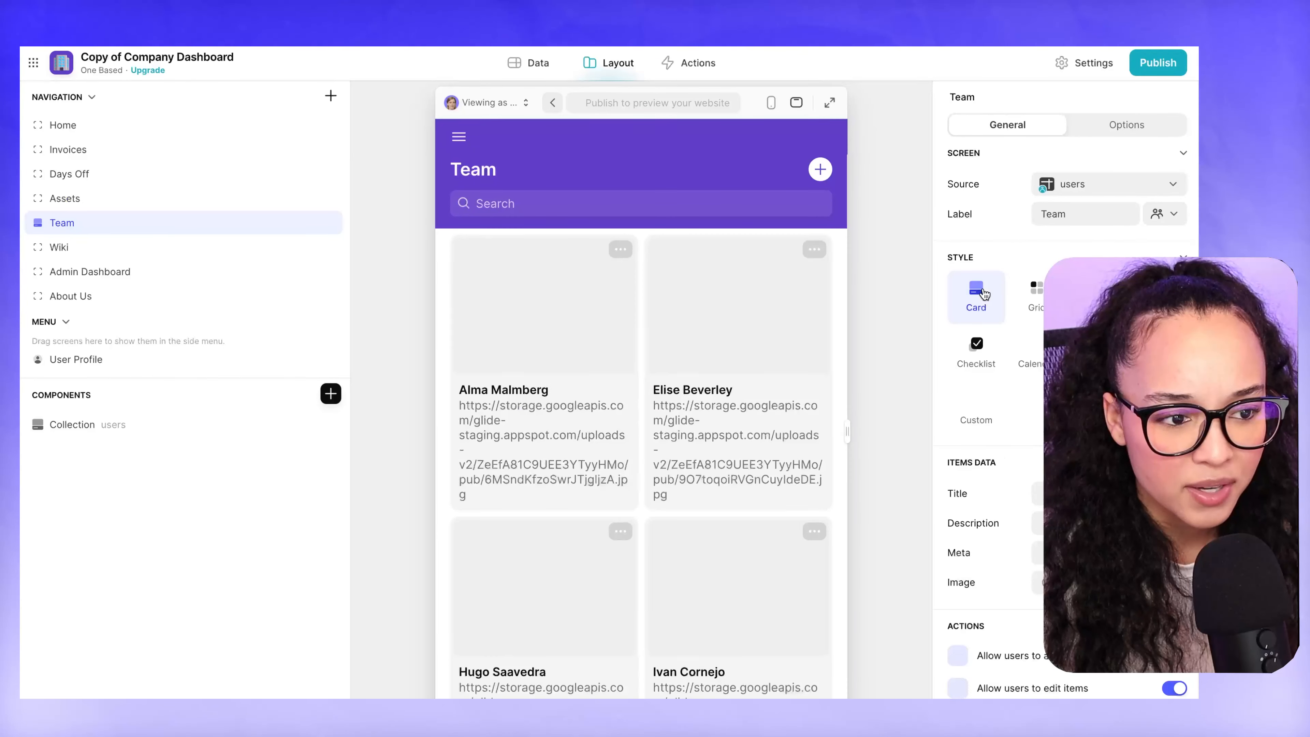
{"action": "left_click", "coordinate": [1097, 297]}
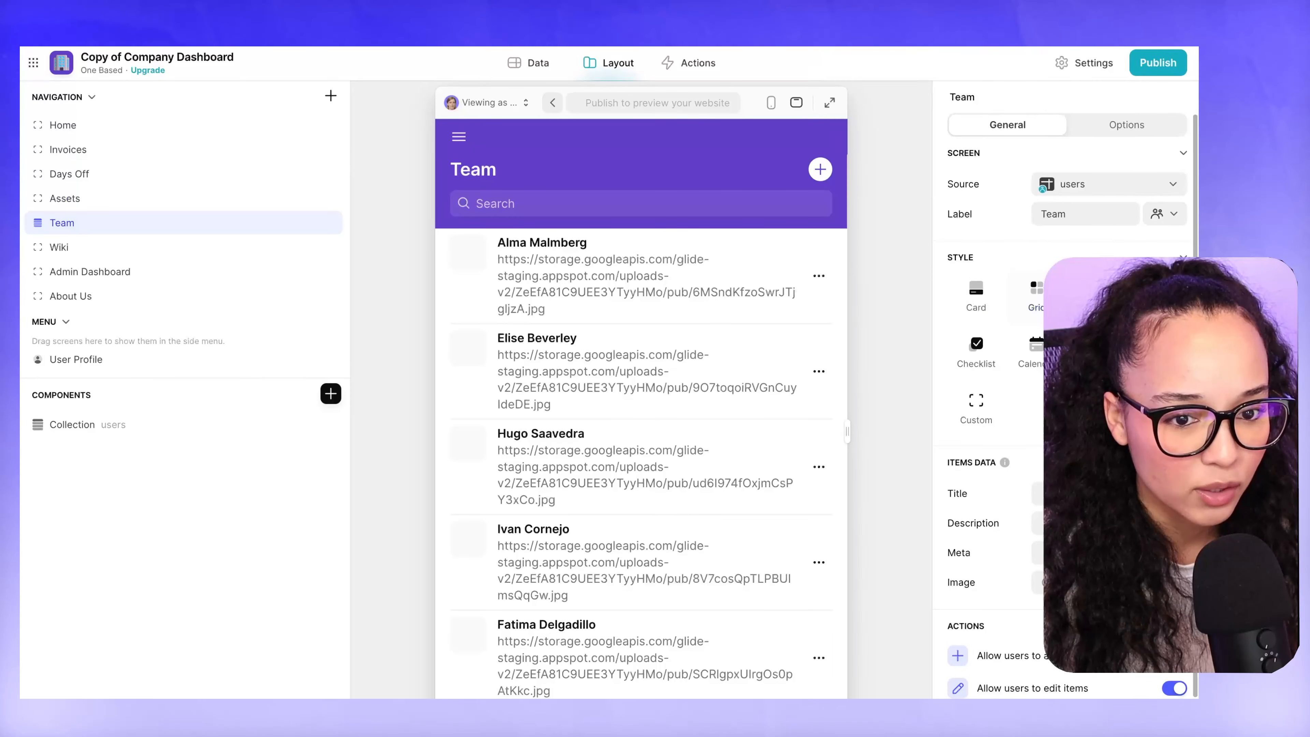
{"action": "left_click", "coordinate": [1158, 297]}
{"action": "left_click", "coordinate": [976, 351]}
{"action": "left_click", "coordinate": [1123, 125]}
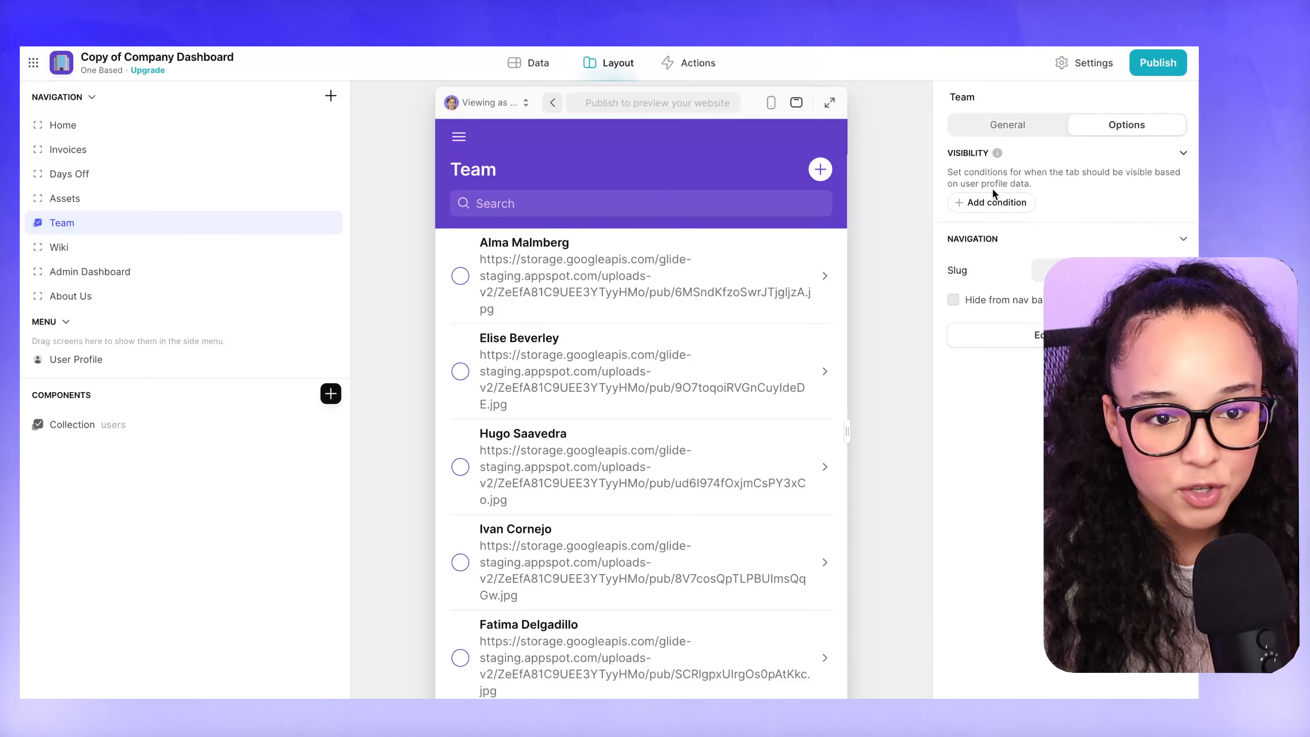
{"action": "left_click", "coordinate": [173, 177]}
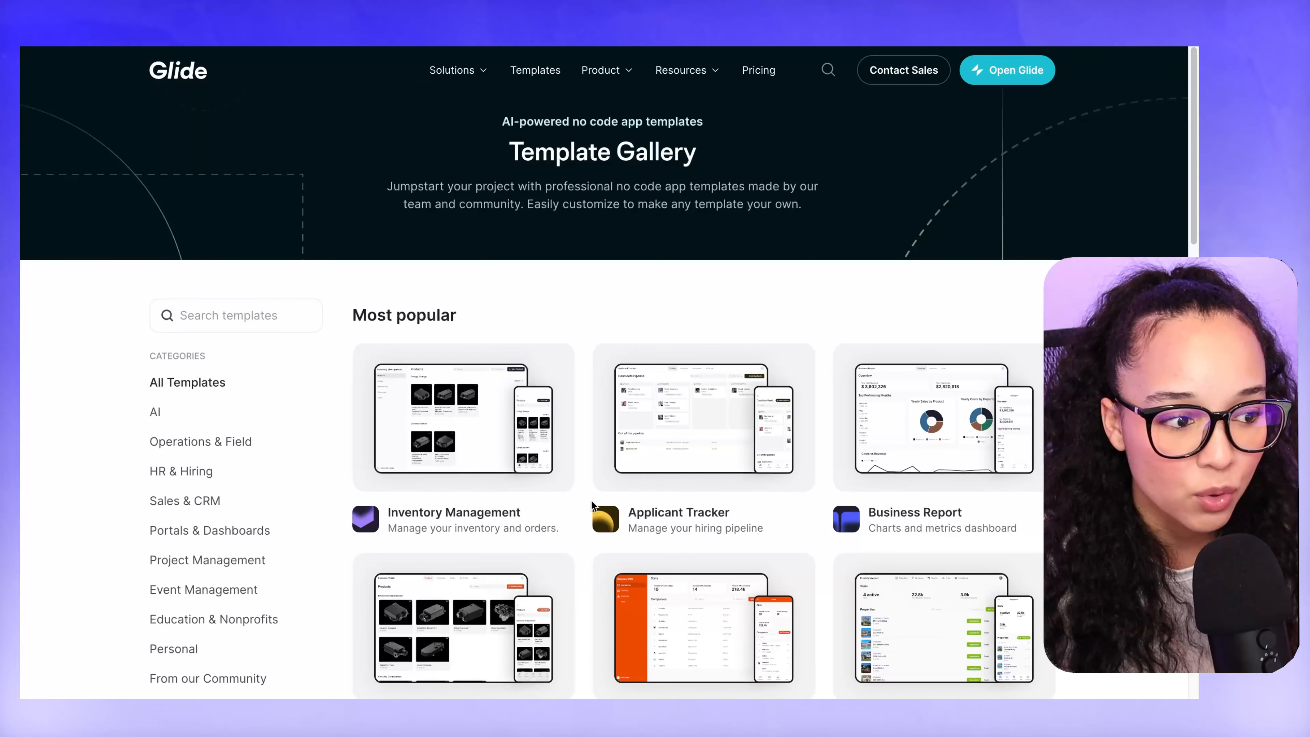
- Browse Glide's Template Gallery from the most popular templates down to the All templates section
{"action": "scroll", "coordinate": [1008, 553], "scroll_direction": "down", "scroll_amount": 4}
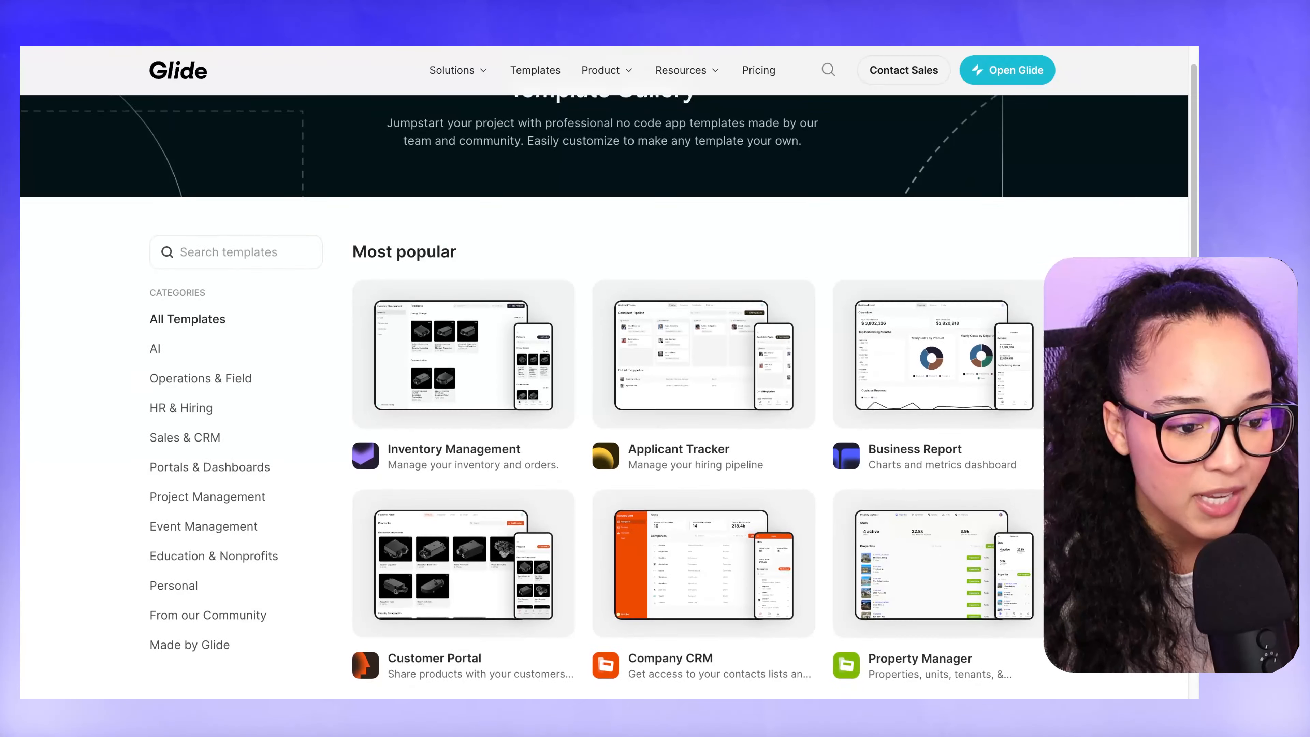
{"action": "scroll", "coordinate": [702, 398], "scroll_direction": "down", "scroll_amount": 6}
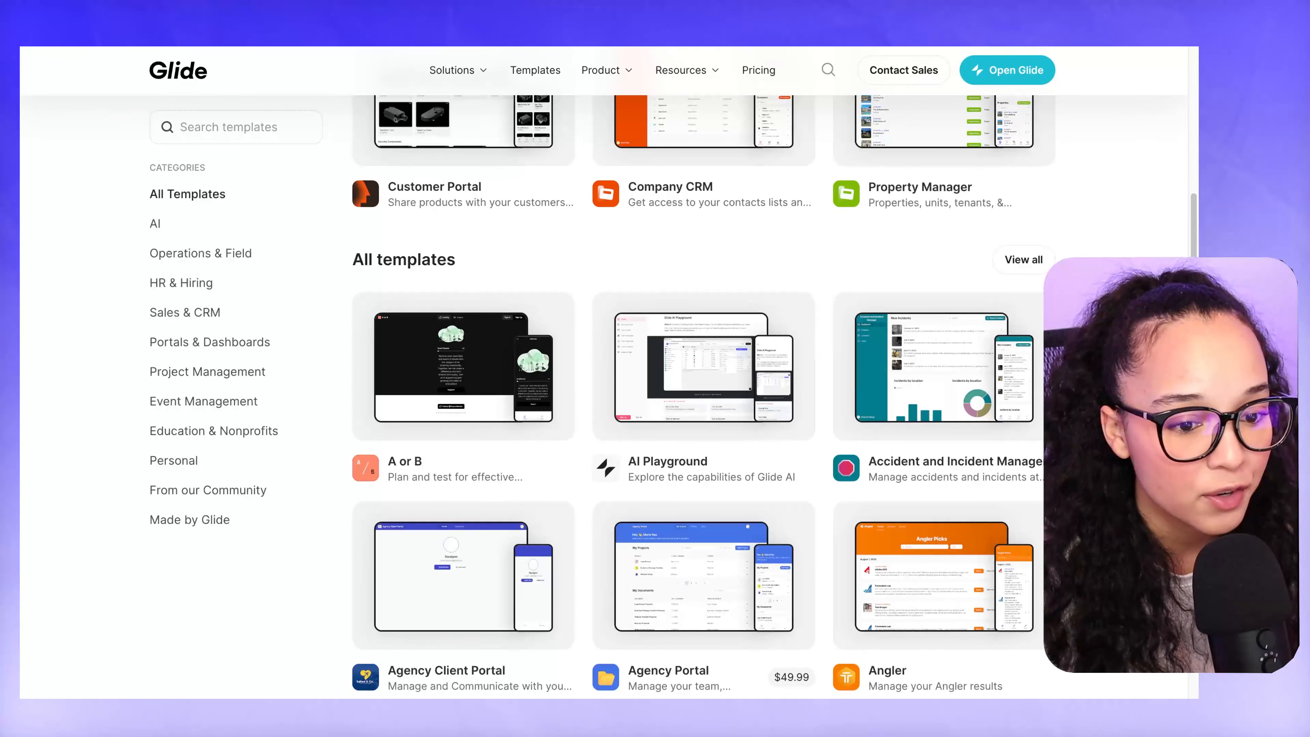
- Browse the All templates section of the gallery and open the full list of all templates
{"action": "scroll", "coordinate": [642, 305], "scroll_direction": "down", "scroll_amount": 2}
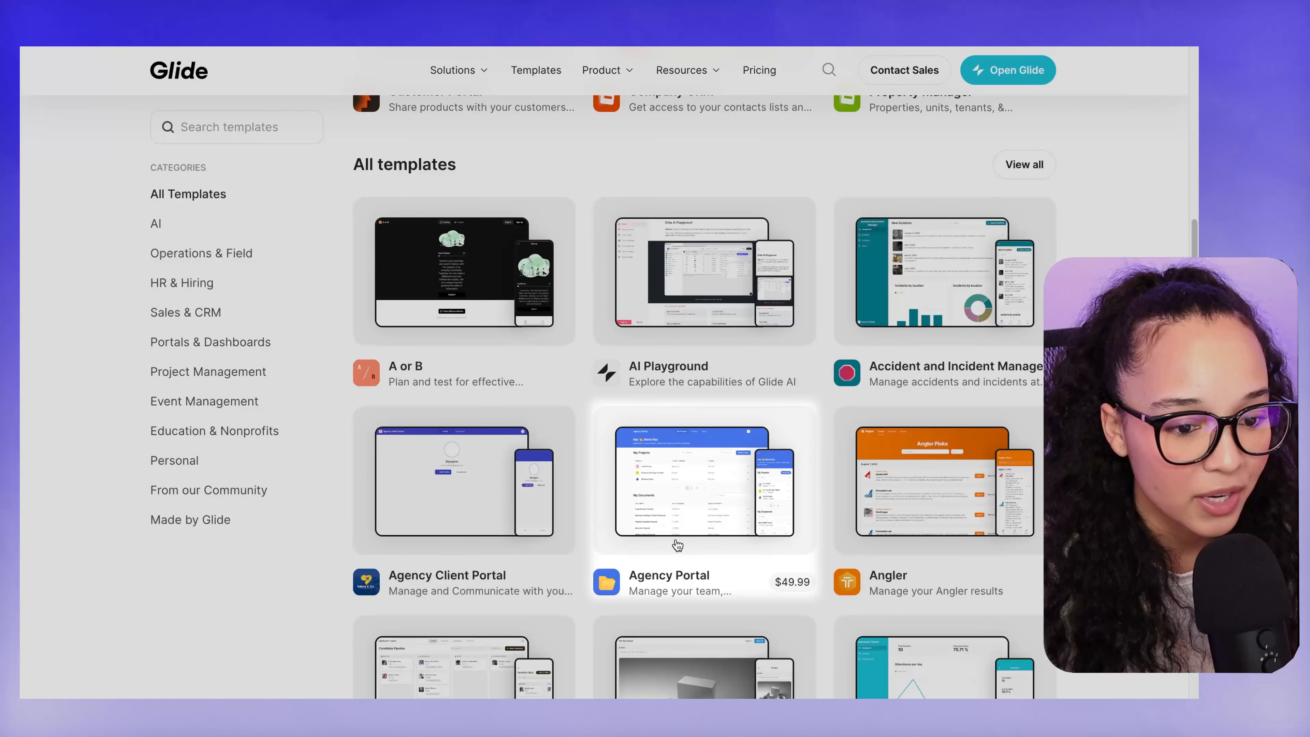
{"action": "scroll", "coordinate": [665, 531], "scroll_direction": "down", "scroll_amount": 3}
{"action": "scroll", "coordinate": [928, 559], "scroll_direction": "down", "scroll_amount": 6}
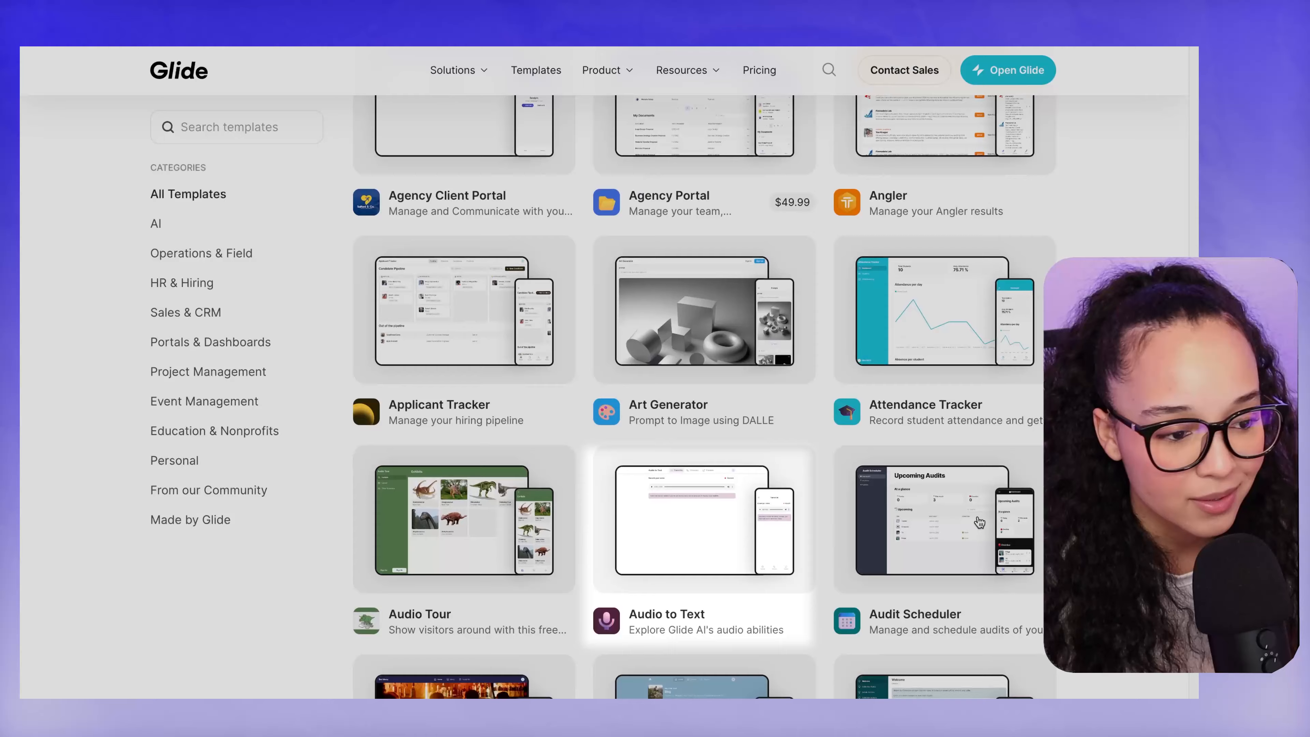
{"action": "scroll", "coordinate": [979, 522], "scroll_direction": "down", "scroll_amount": 5}
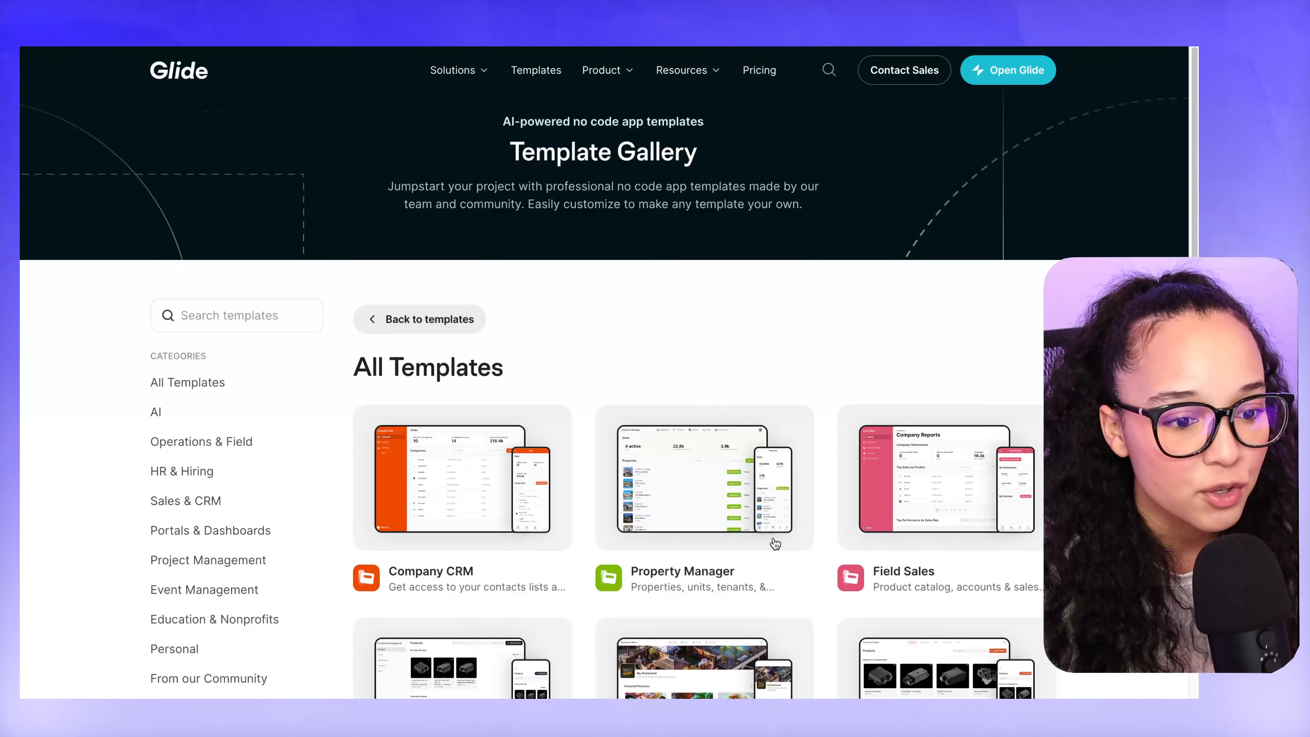
{"action": "scroll", "coordinate": [775, 543], "scroll_direction": "down", "scroll_amount": 3}
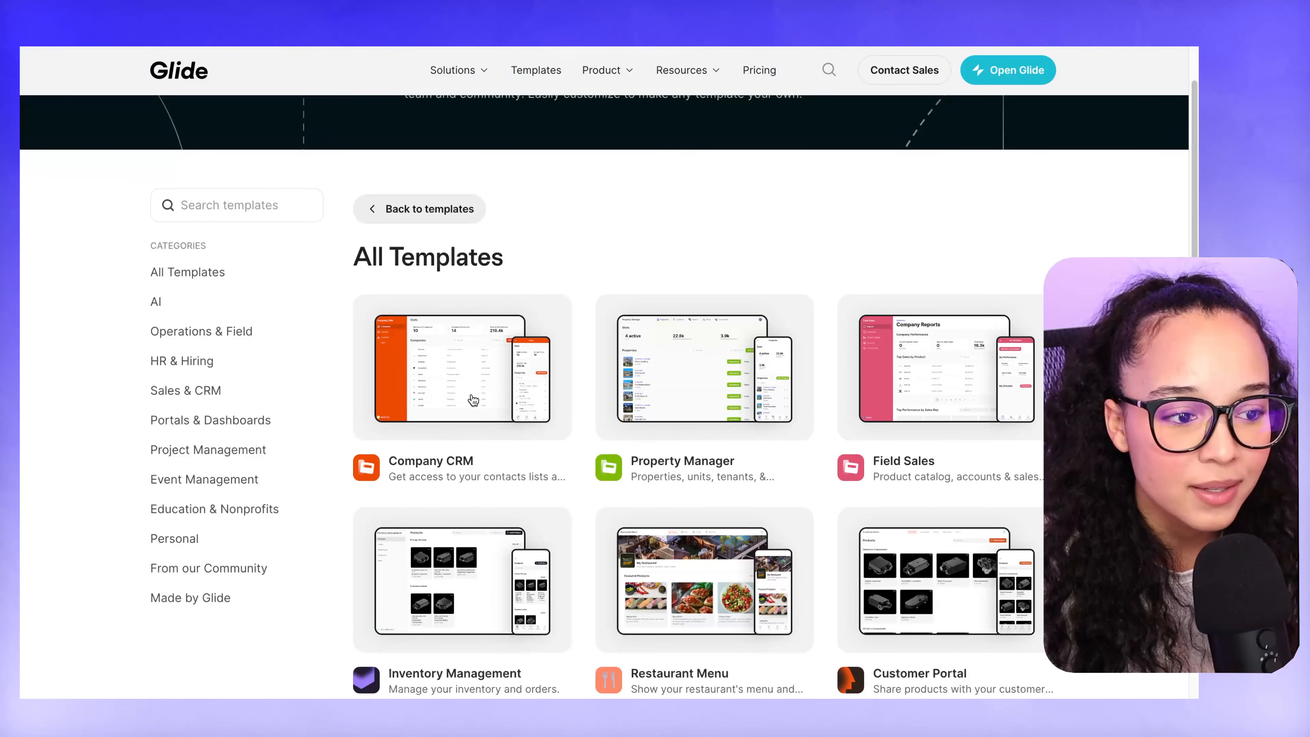
- Open the Company CRM template and create an app from it by copying it to the One Based owner
{"action": "left_click", "coordinate": [426, 405]}
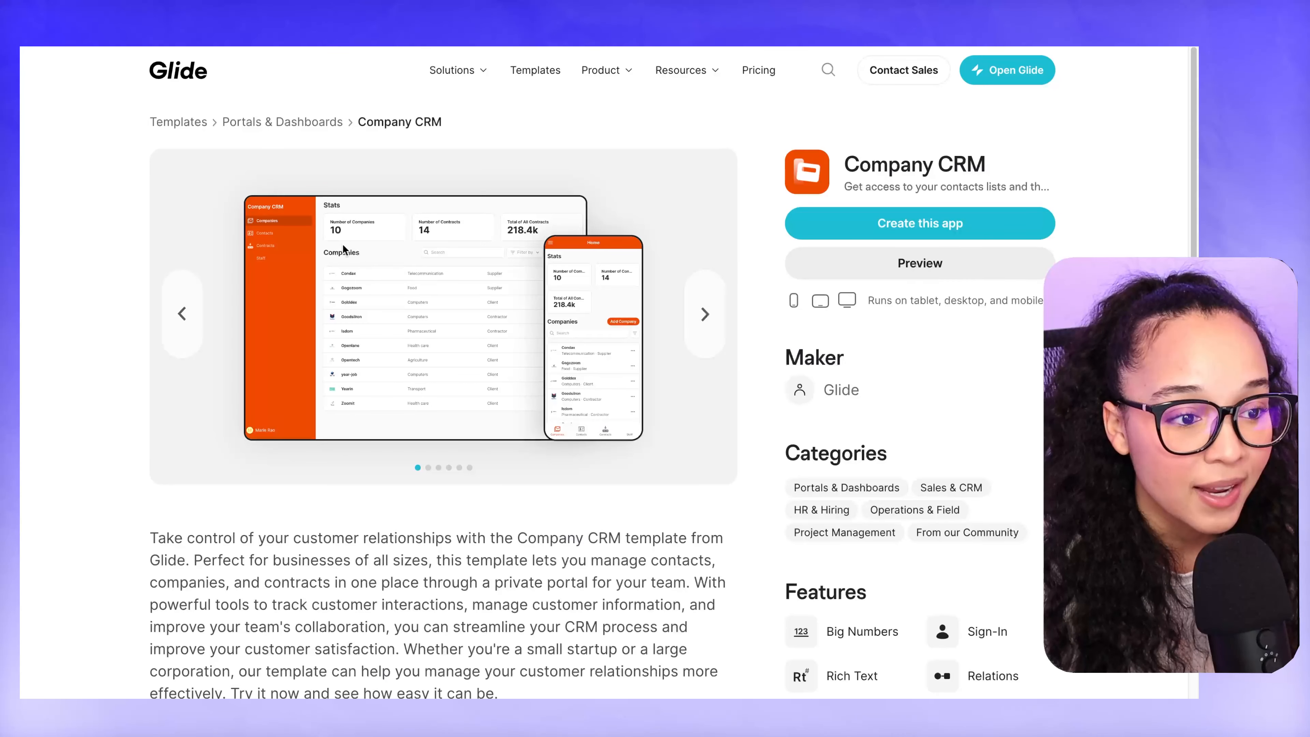
{"action": "left_click", "coordinate": [898, 228]}
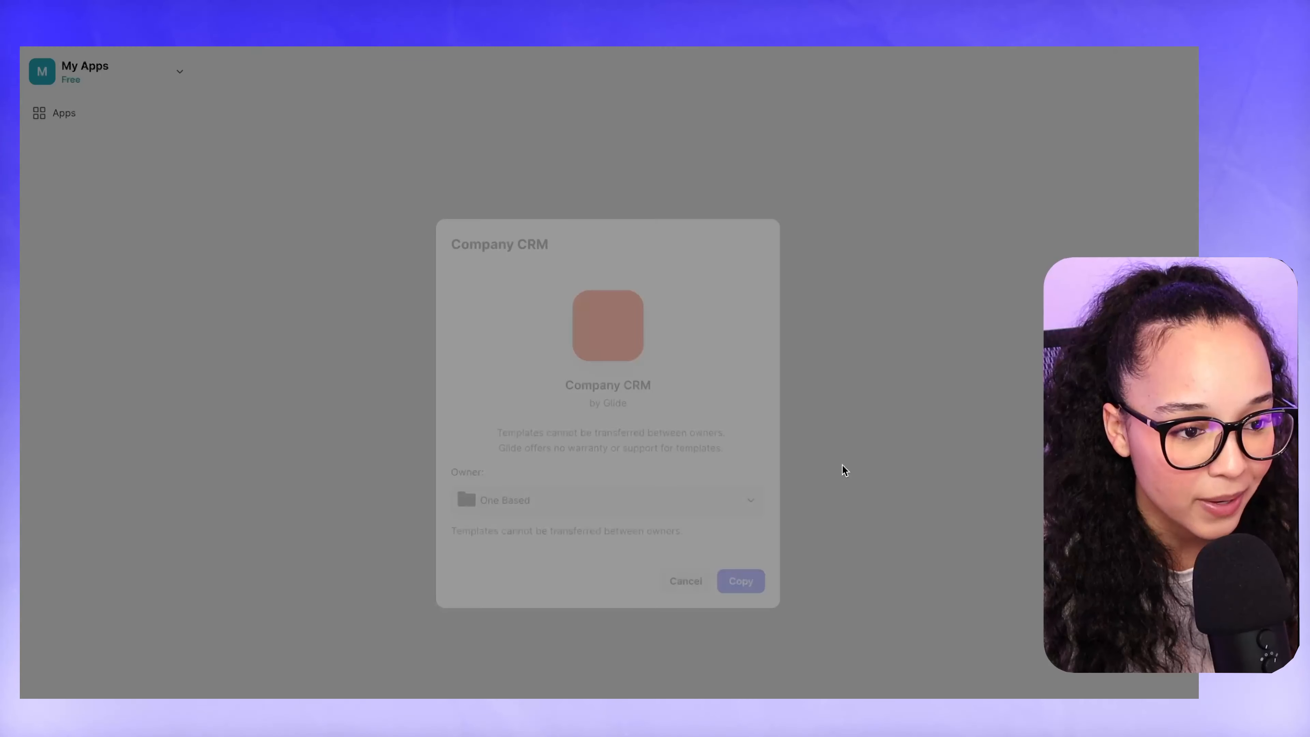
{"action": "left_click", "coordinate": [741, 580]}
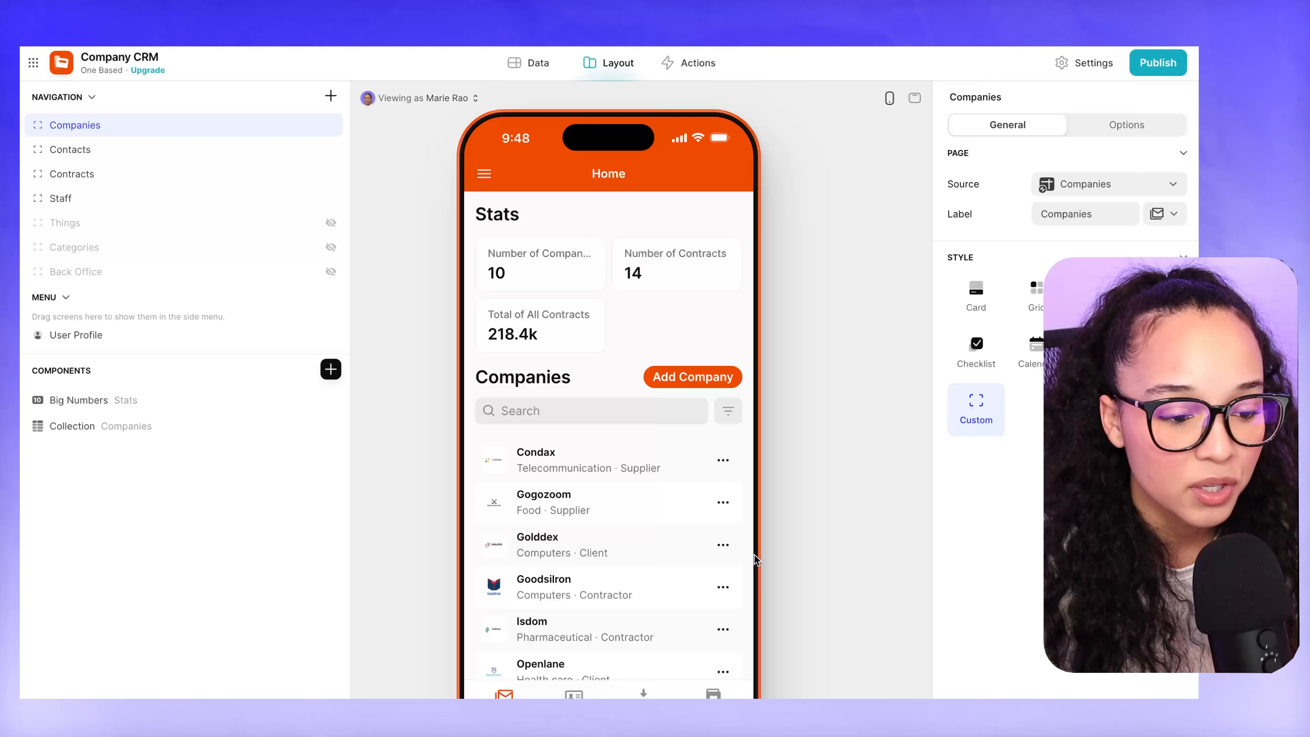
- Review the Company CRM's Companies screen and its data table, and return to the layout
{"action": "scroll", "coordinate": [574, 522], "scroll_direction": "down", "scroll_amount": 3}
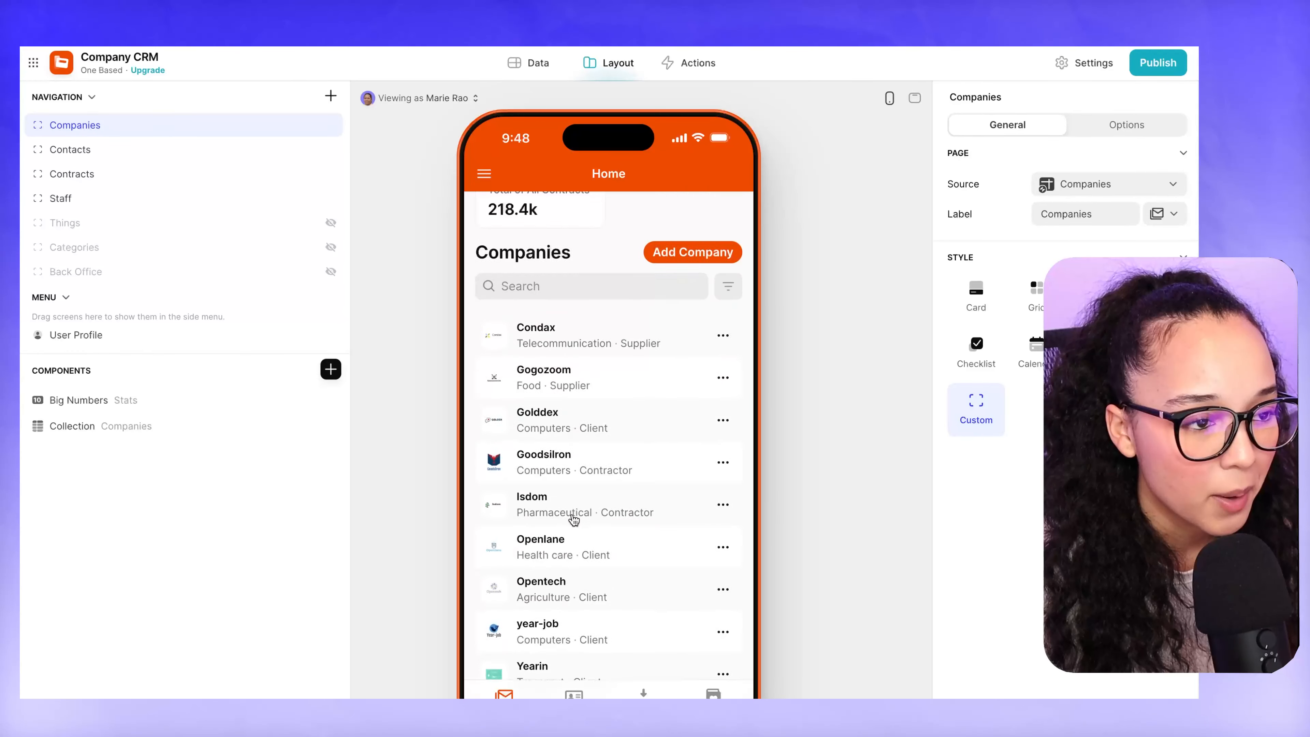
{"action": "scroll", "coordinate": [574, 523], "scroll_direction": "up", "scroll_amount": 3}
{"action": "left_click", "coordinate": [531, 62]}
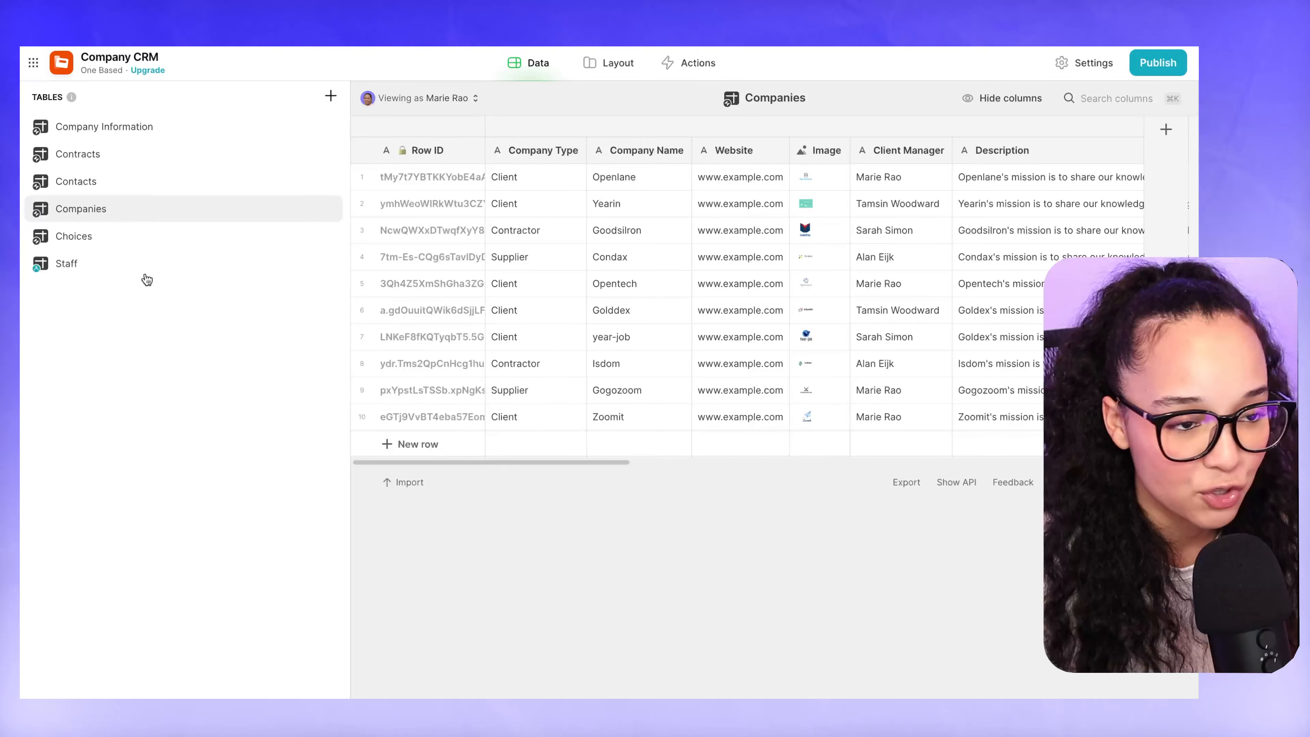
{"action": "left_click", "coordinate": [610, 66]}
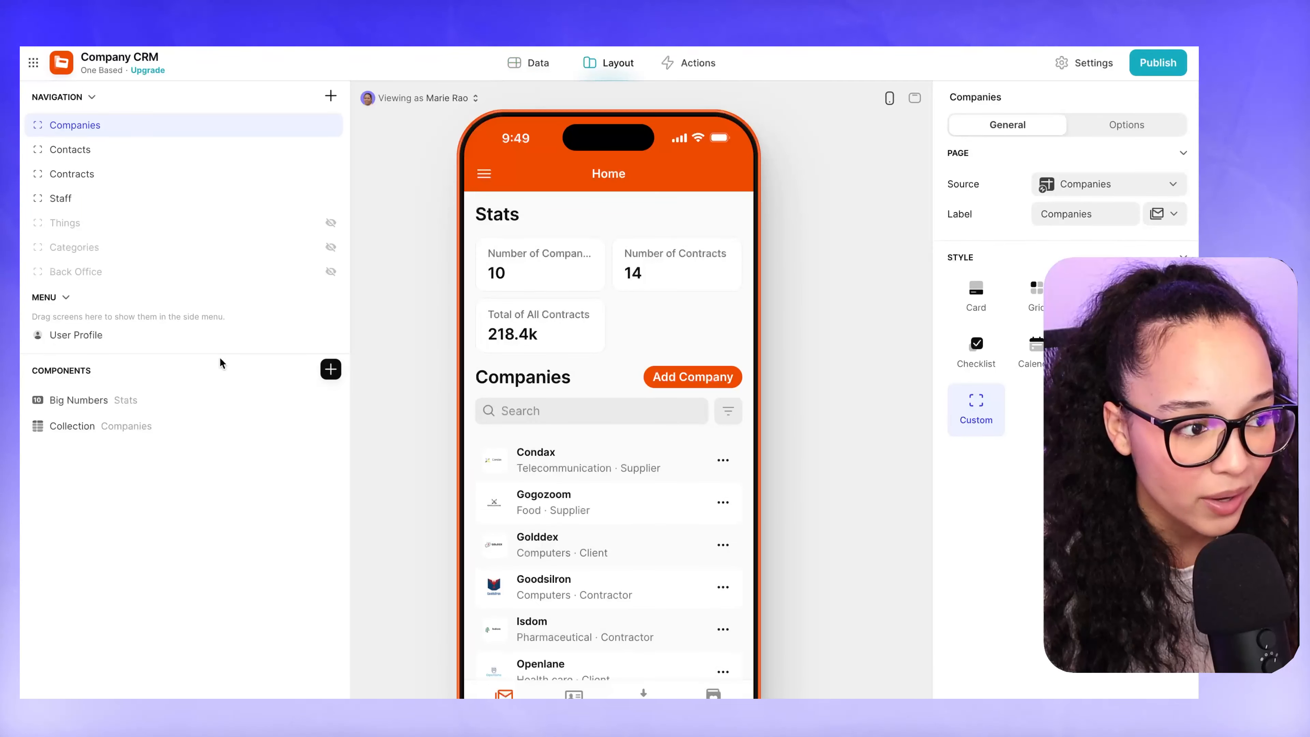
- Inspect the Stats and Companies components, try Card and other styles on the Companies collection, and return it to Table
{"action": "left_click", "coordinate": [105, 403]}
{"action": "left_click", "coordinate": [90, 438]}
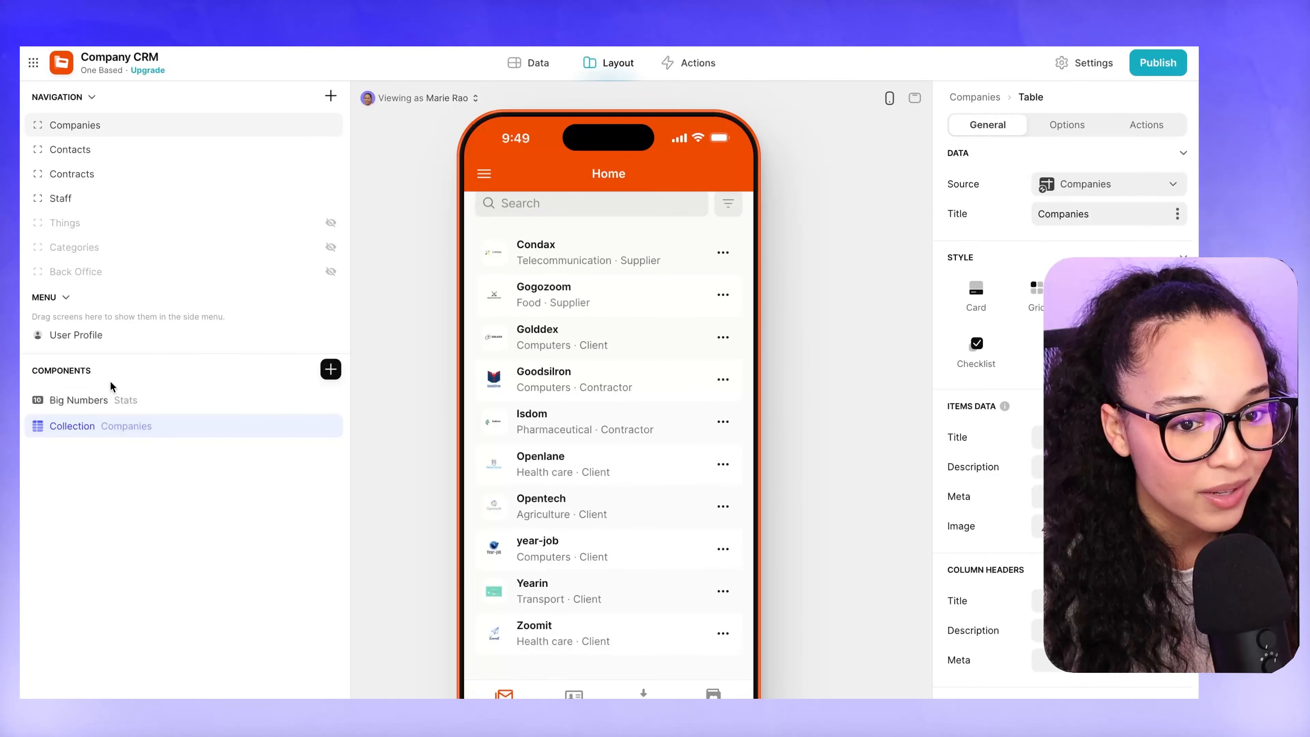
{"action": "left_click", "coordinate": [1036, 292]}
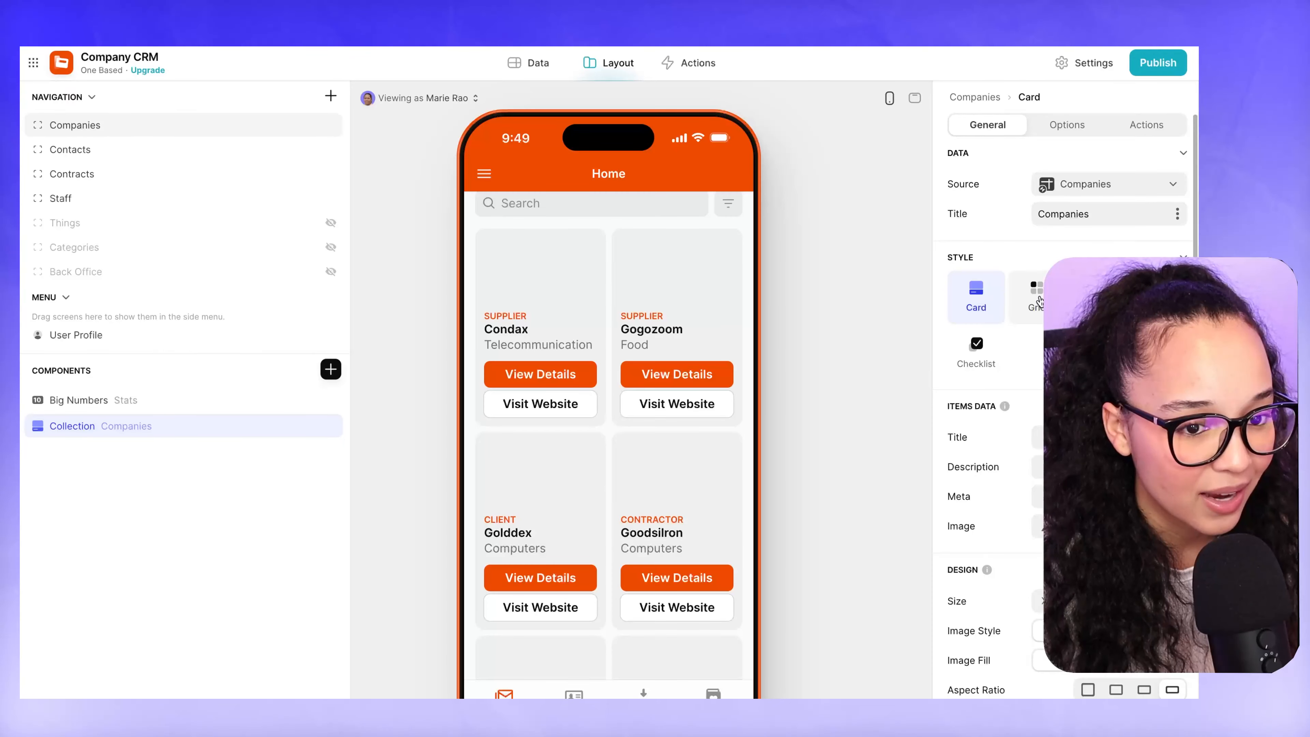
{"action": "left_click", "coordinate": [1097, 296]}
{"action": "left_click", "coordinate": [1157, 296]}
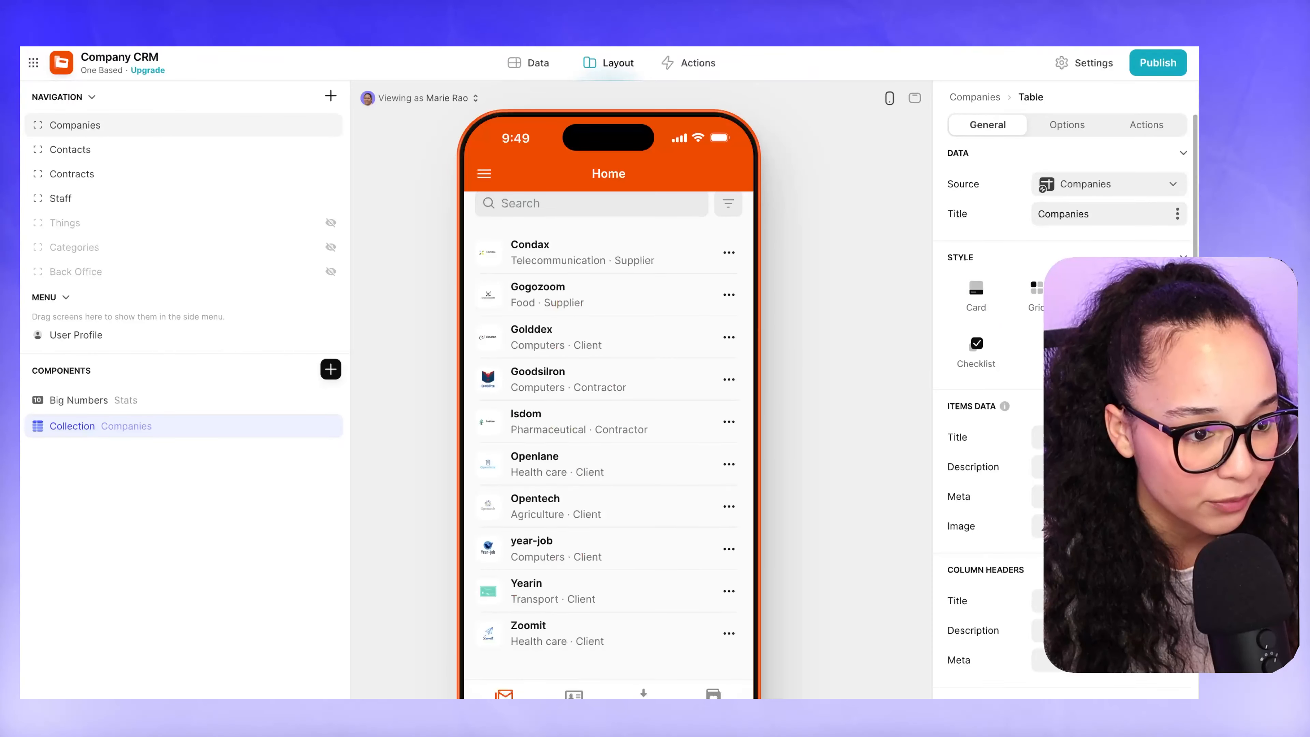
- Go through the Contacts, Contracts and Staff screens in the app preview and show the Staff data table
{"action": "left_click", "coordinate": [573, 695]}
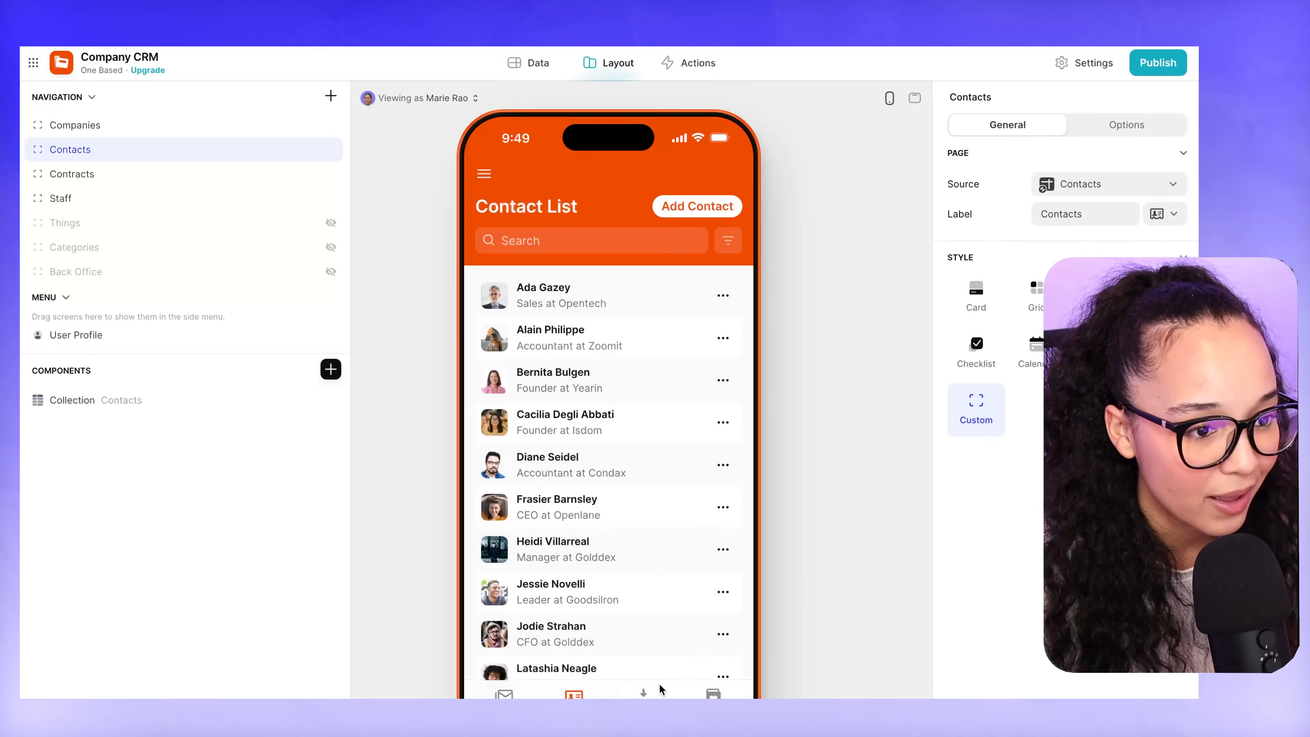
{"action": "left_click", "coordinate": [644, 695]}
{"action": "left_click", "coordinate": [713, 694]}
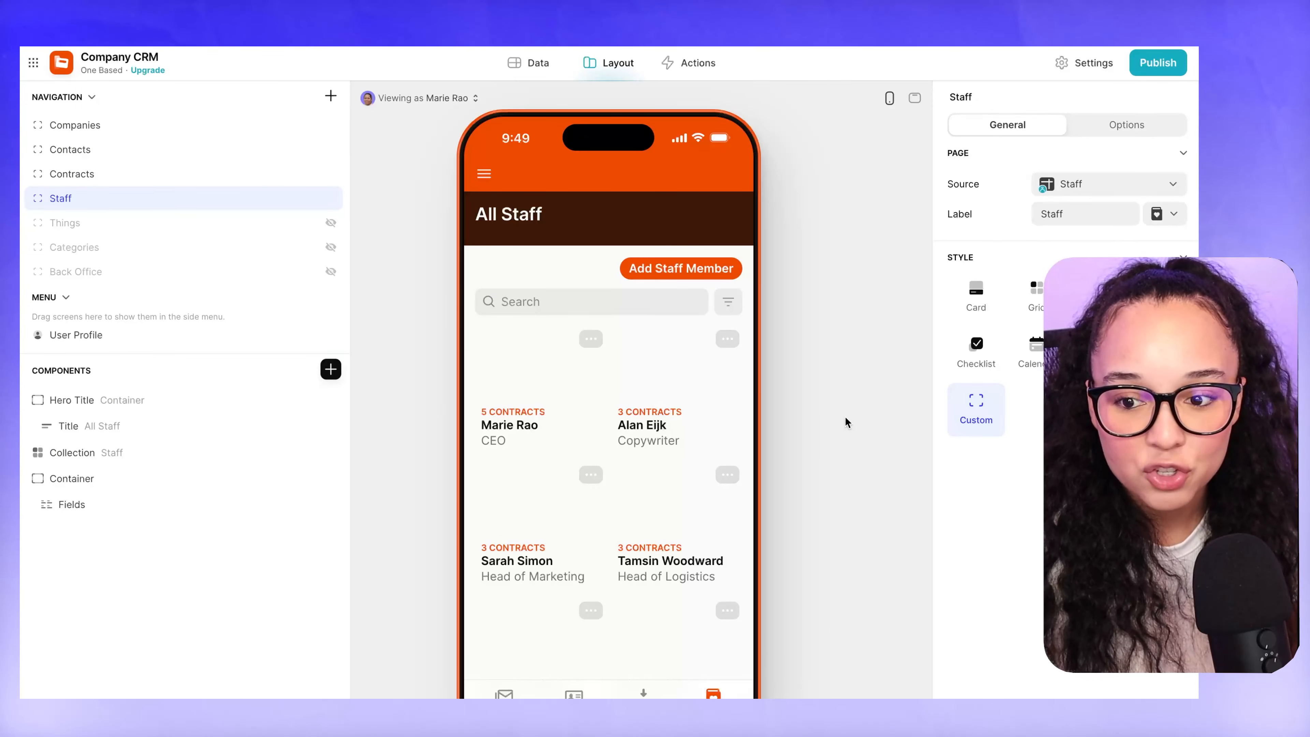
{"action": "left_click", "coordinate": [529, 68]}
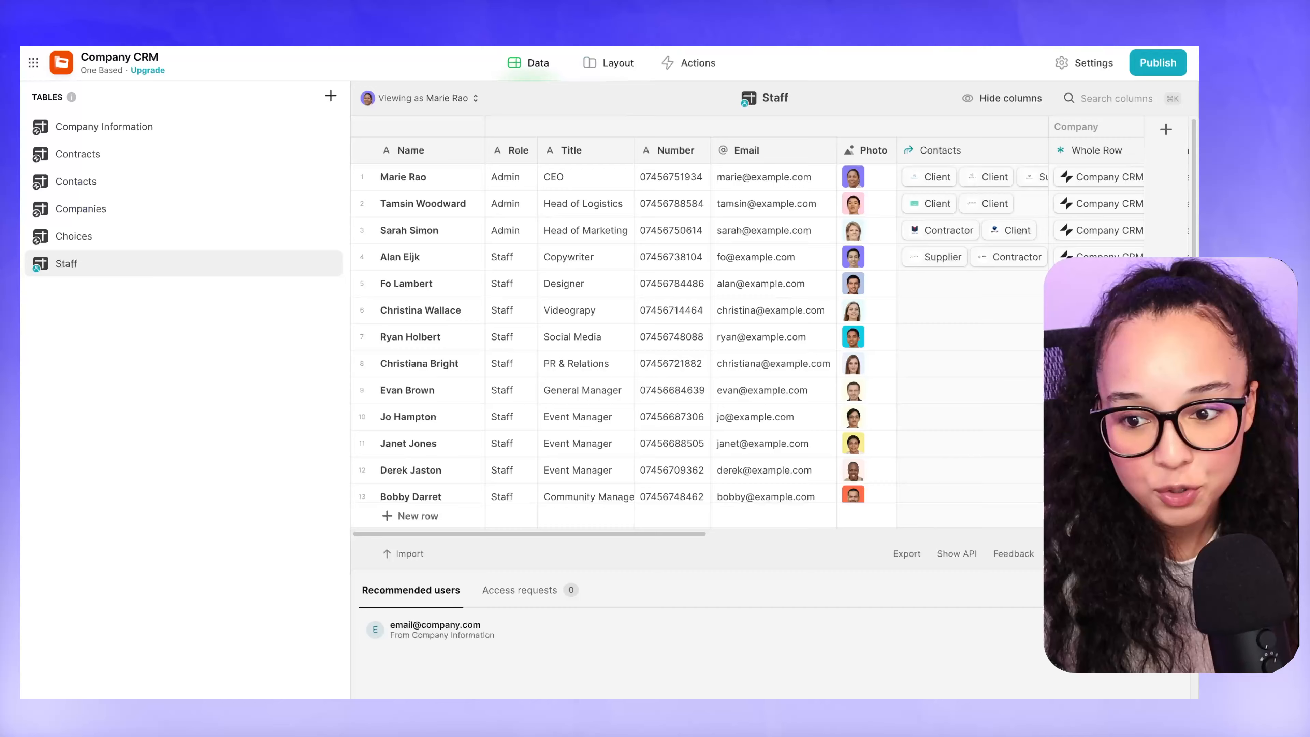